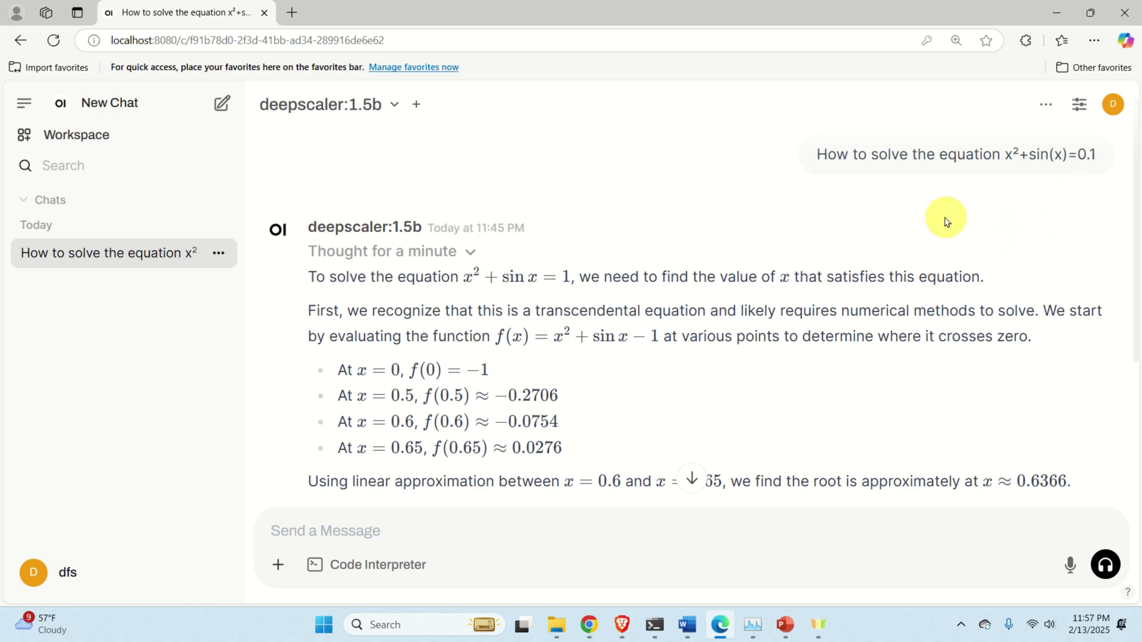
triple_click(905, 153)
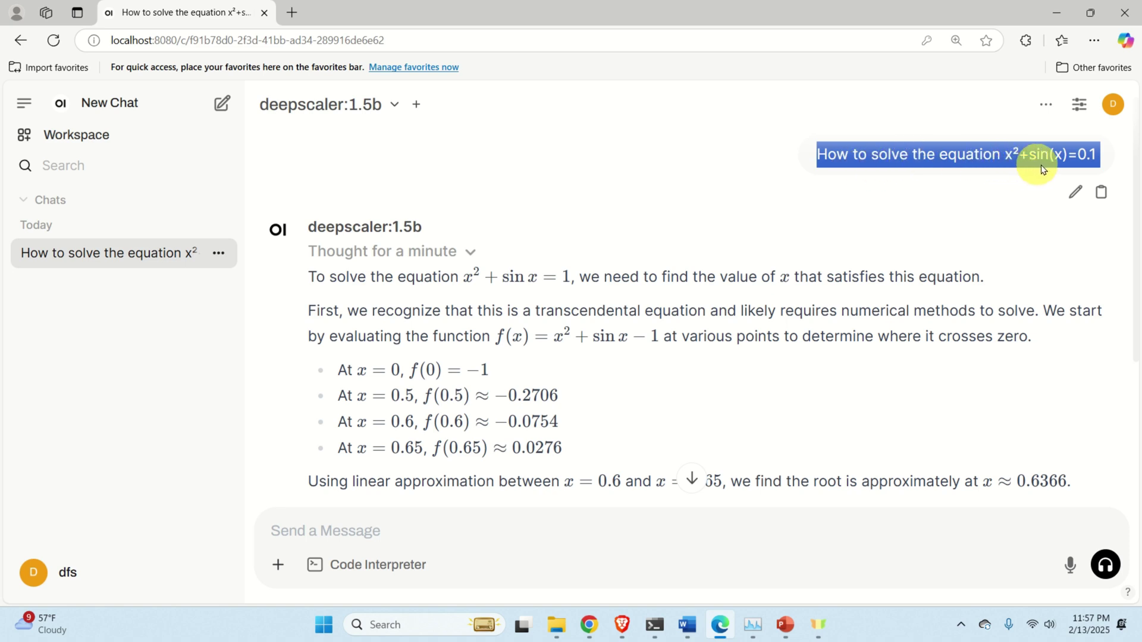
left_click(885, 196)
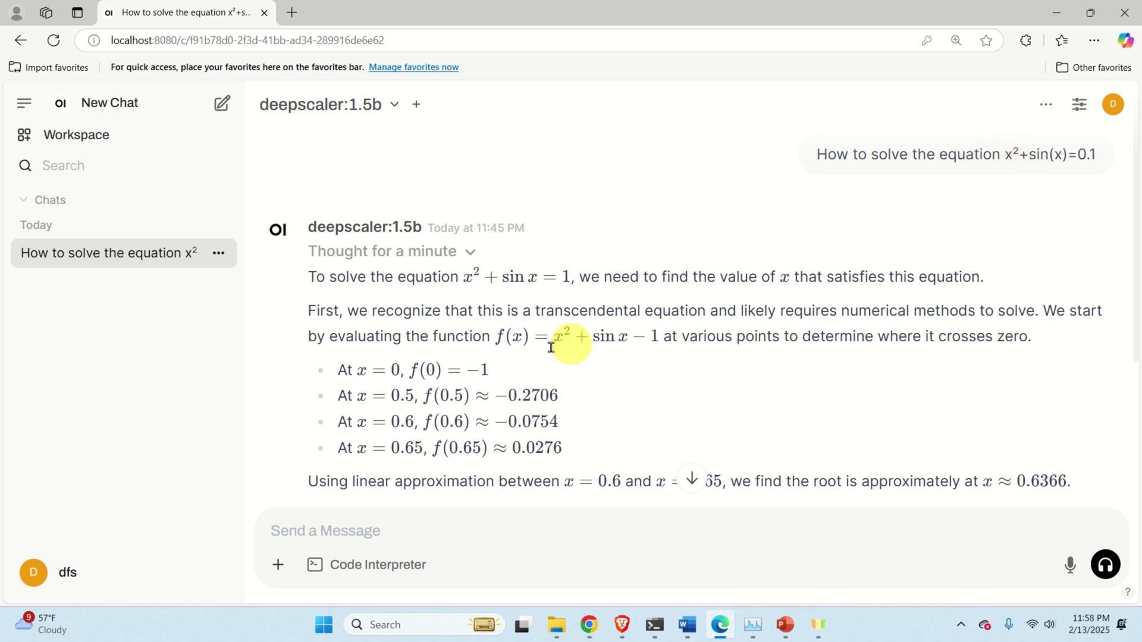
left_click_drag(309, 278, 807, 475)
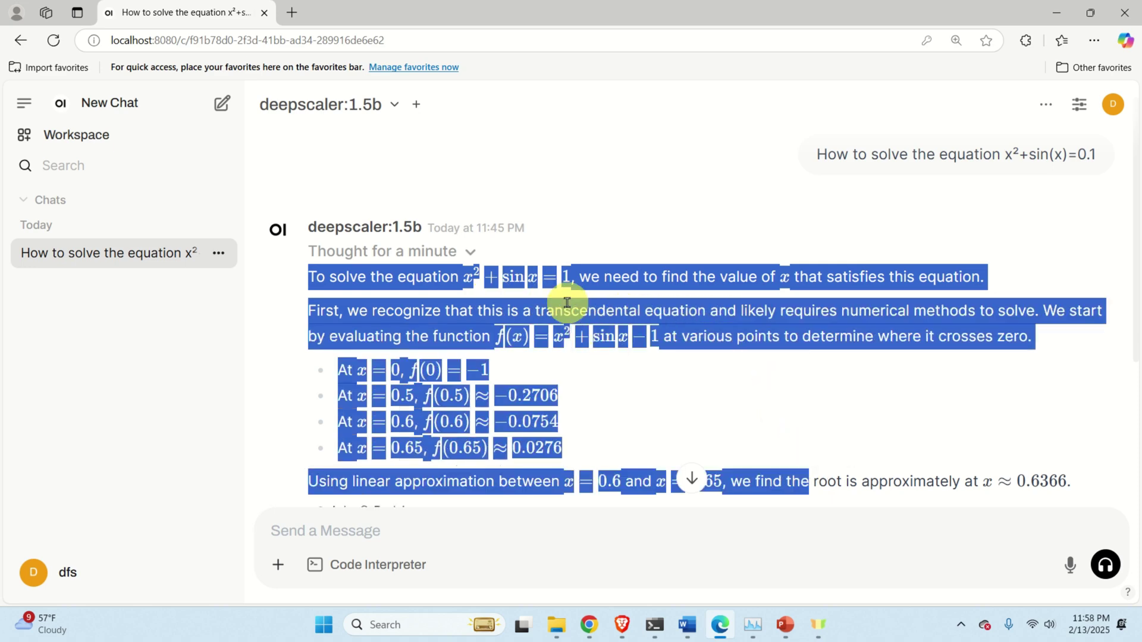
triple_click(568, 305)
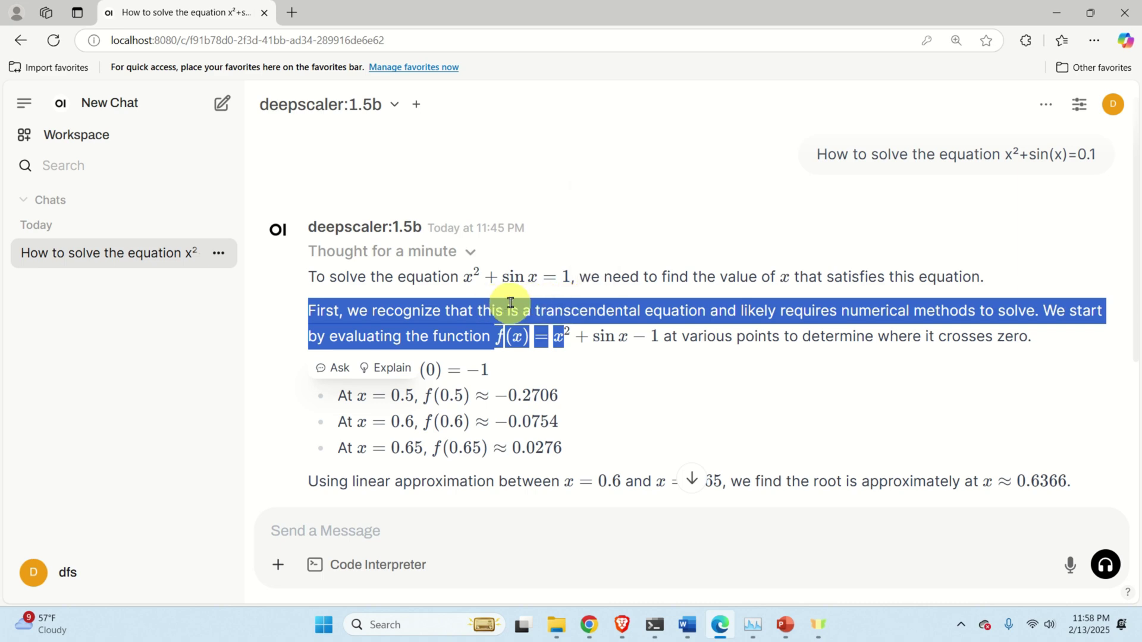
left_click_drag(509, 303, 720, 312)
left_click_drag(313, 474, 447, 476)
left_click(888, 450)
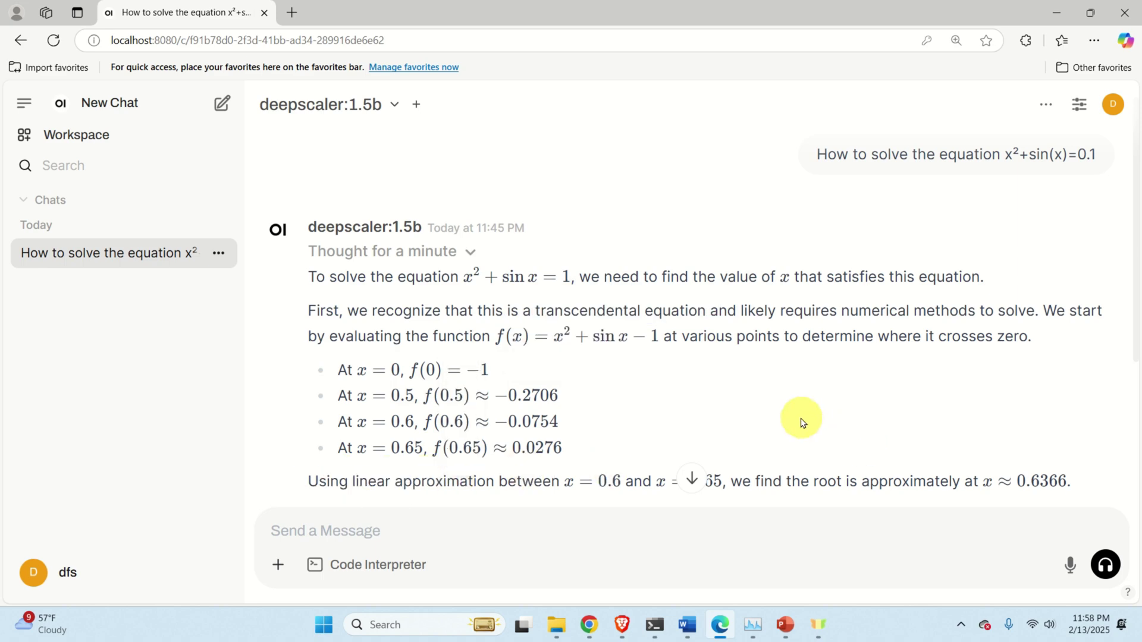
scroll(791, 423, "down", 4)
scroll(785, 424, "up", 1)
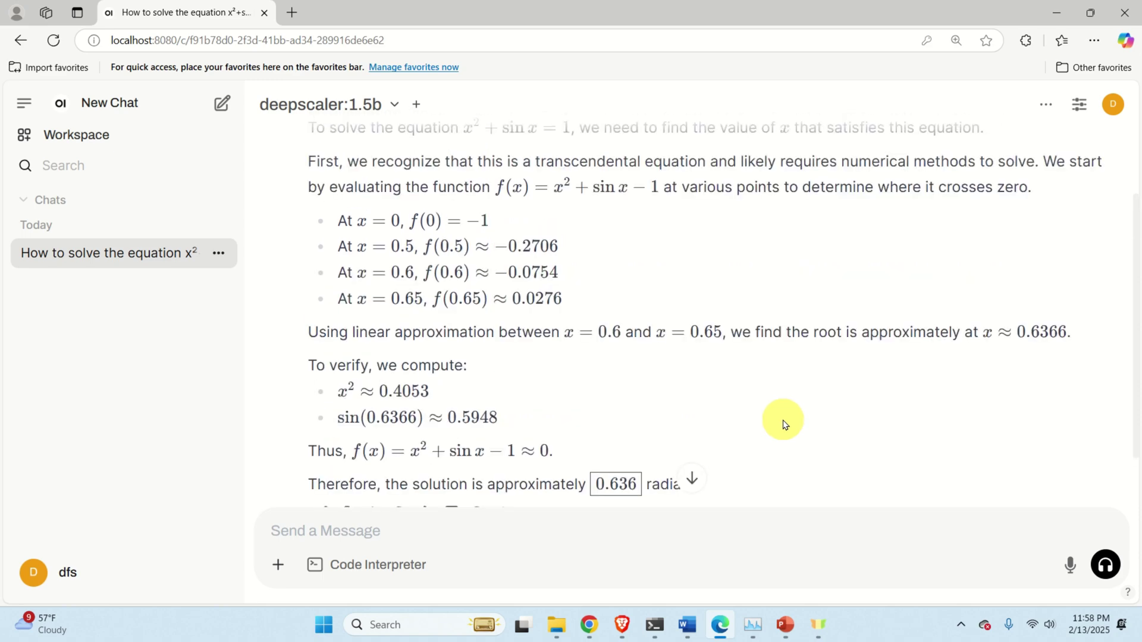
scroll(785, 424, "down", 1)
scroll(787, 422, "up", 2)
scroll(785, 422, "up", 2)
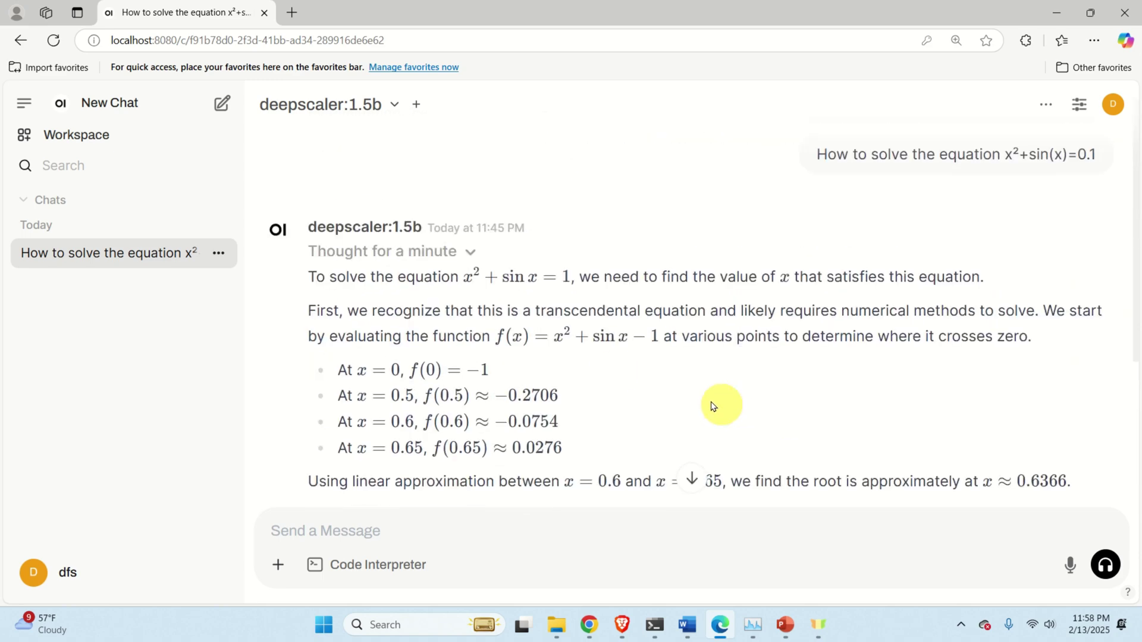
left_click_drag(314, 276, 726, 393)
scroll(696, 377, "down", 3)
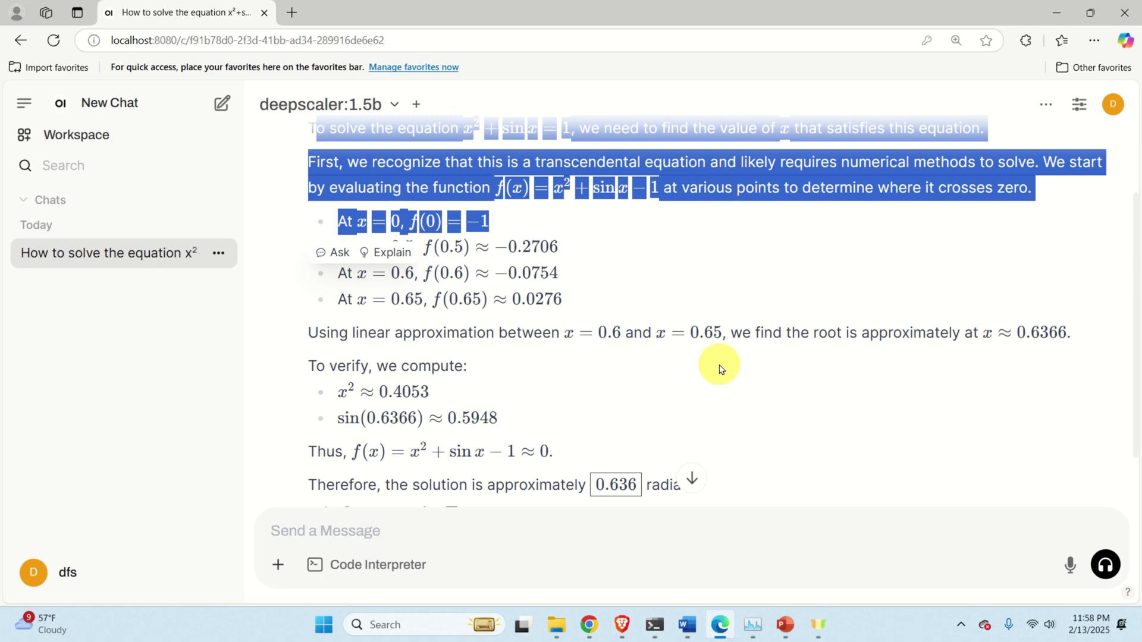
scroll(709, 364, "up", 3)
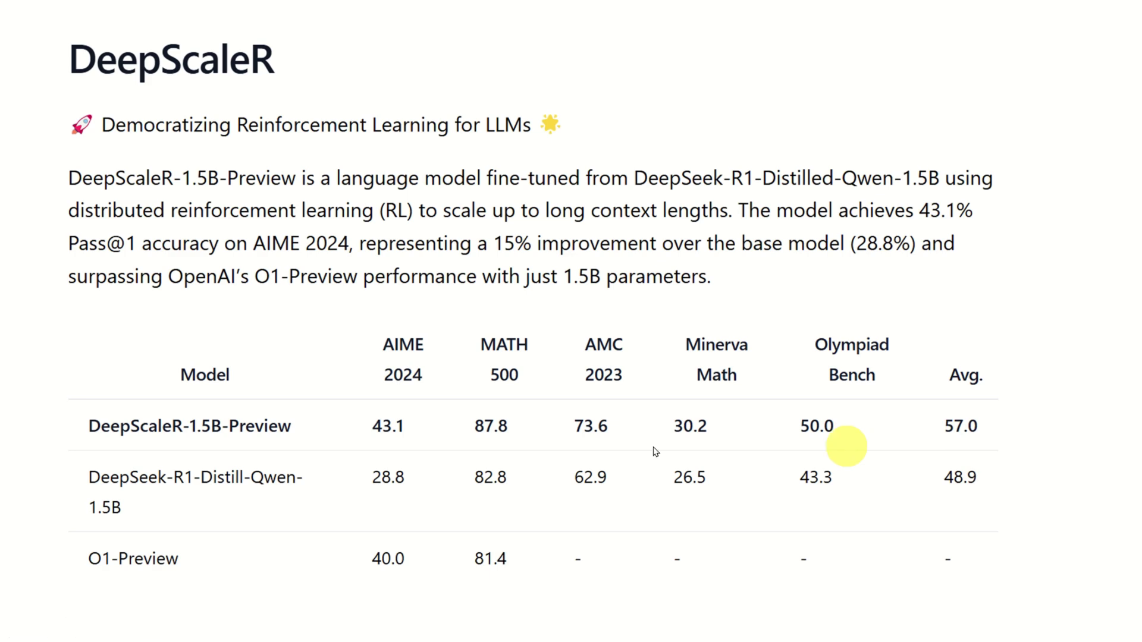
Switch away from the full-screen DeepScaleR slide back to Brave showing ollama.com
key("alt+Tab")
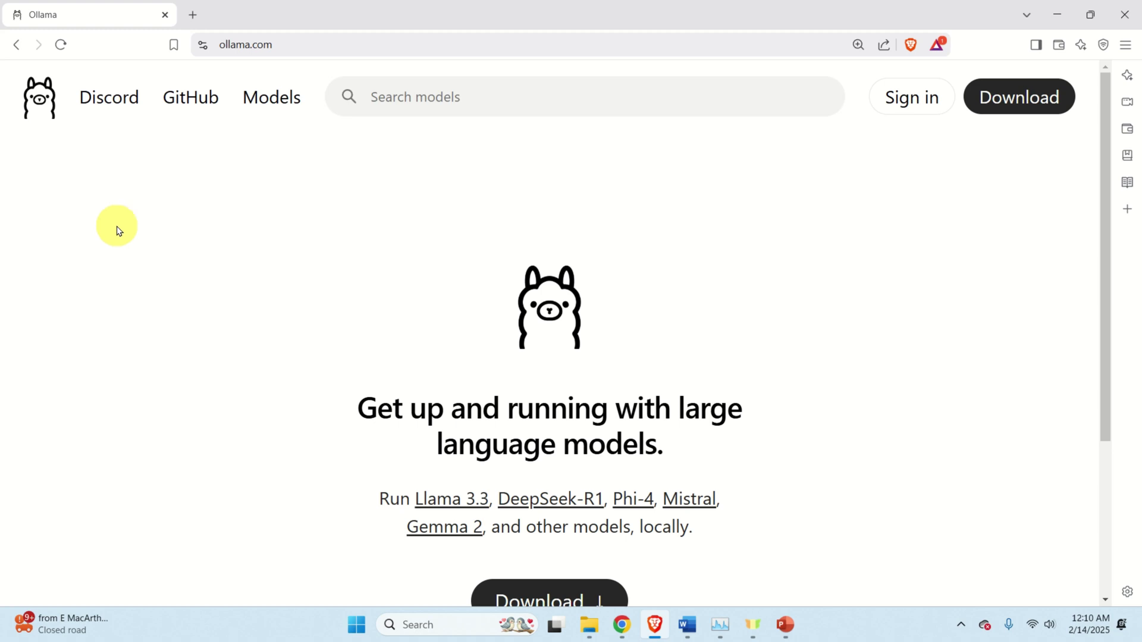
Save the Windows OllamaSetup installer from ollama.com to Downloads, then open the Downloads folder
scroll(536, 298, "down", 2)
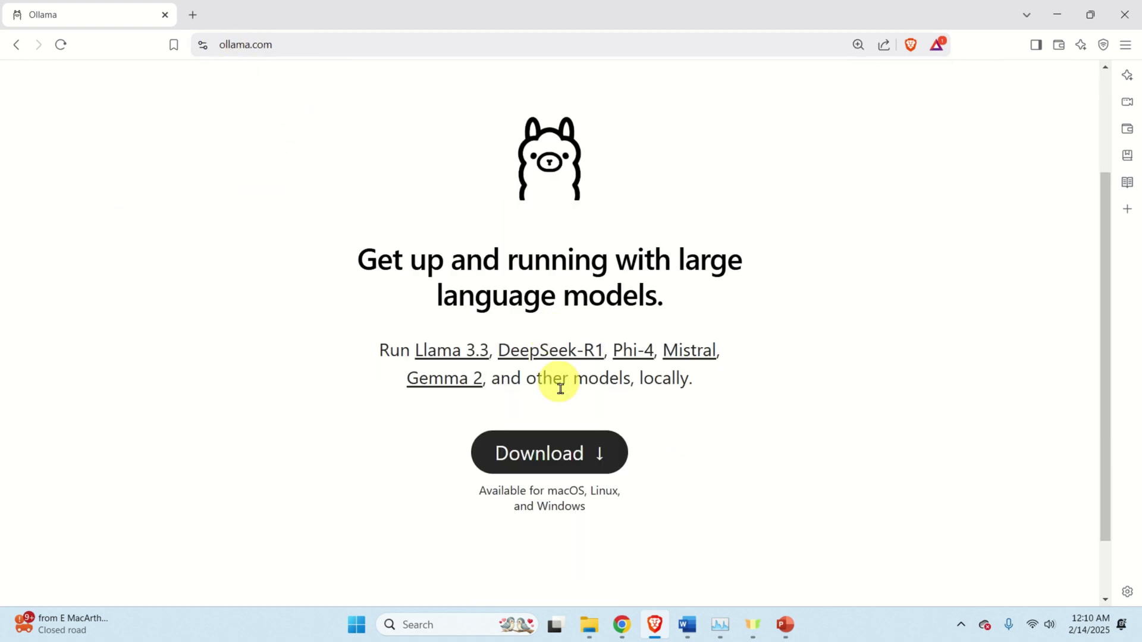
left_click(555, 461)
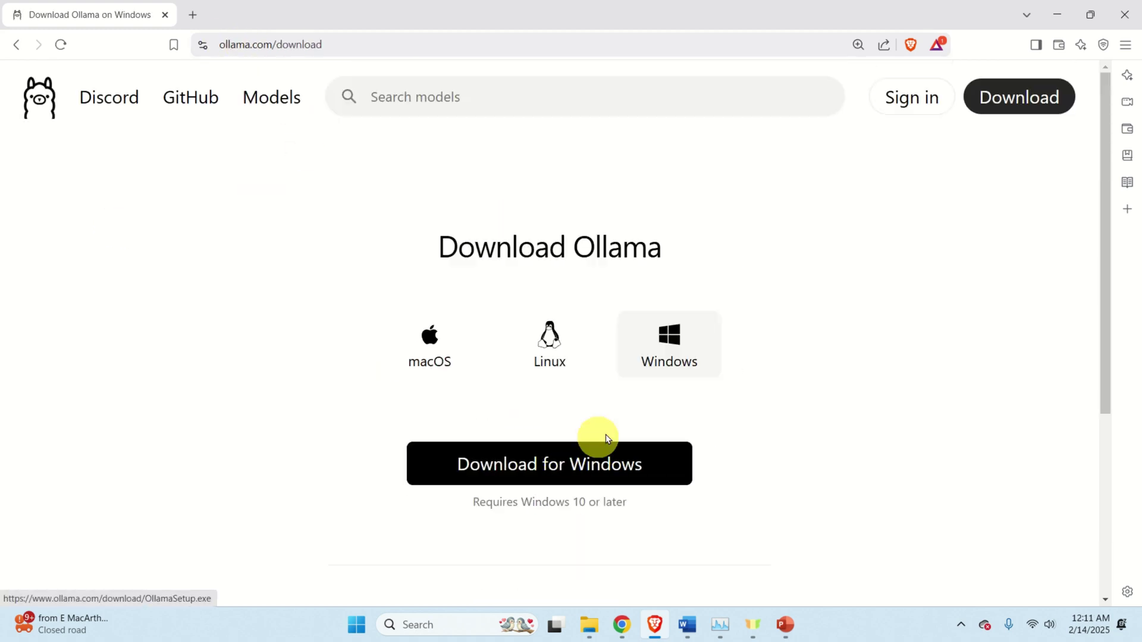
left_click(673, 360)
left_click(576, 474)
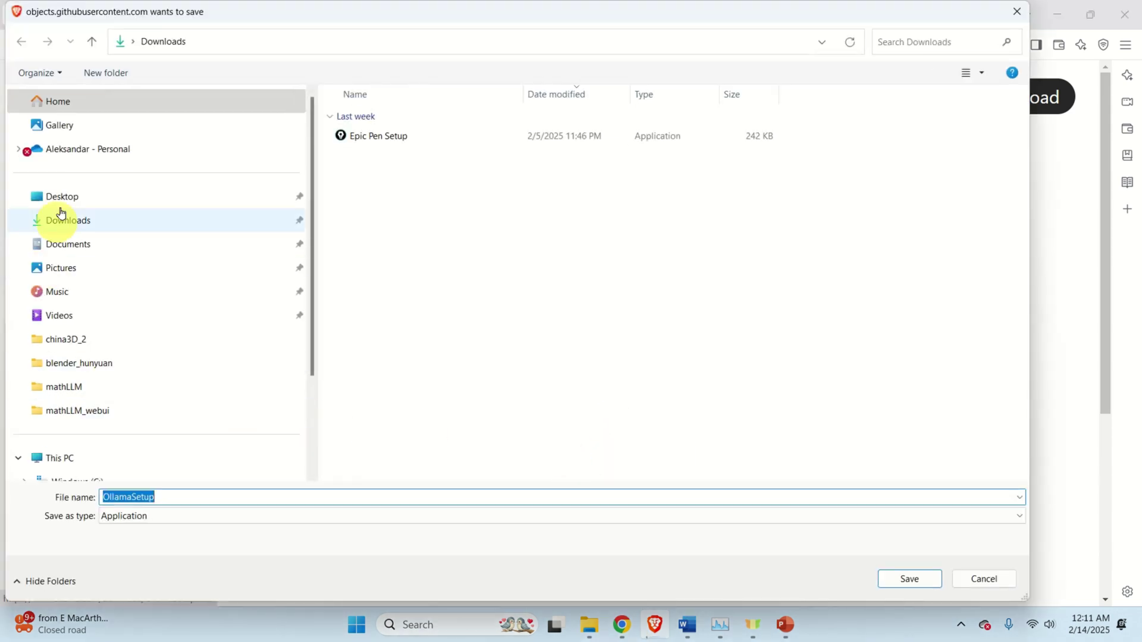
left_click(81, 230)
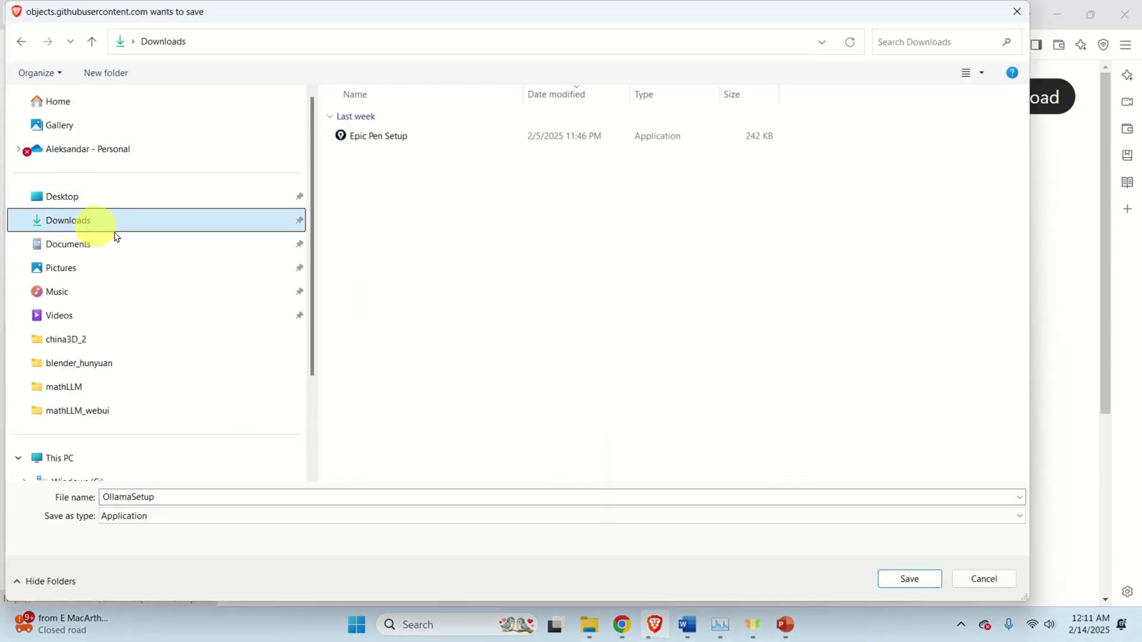
left_click(910, 577)
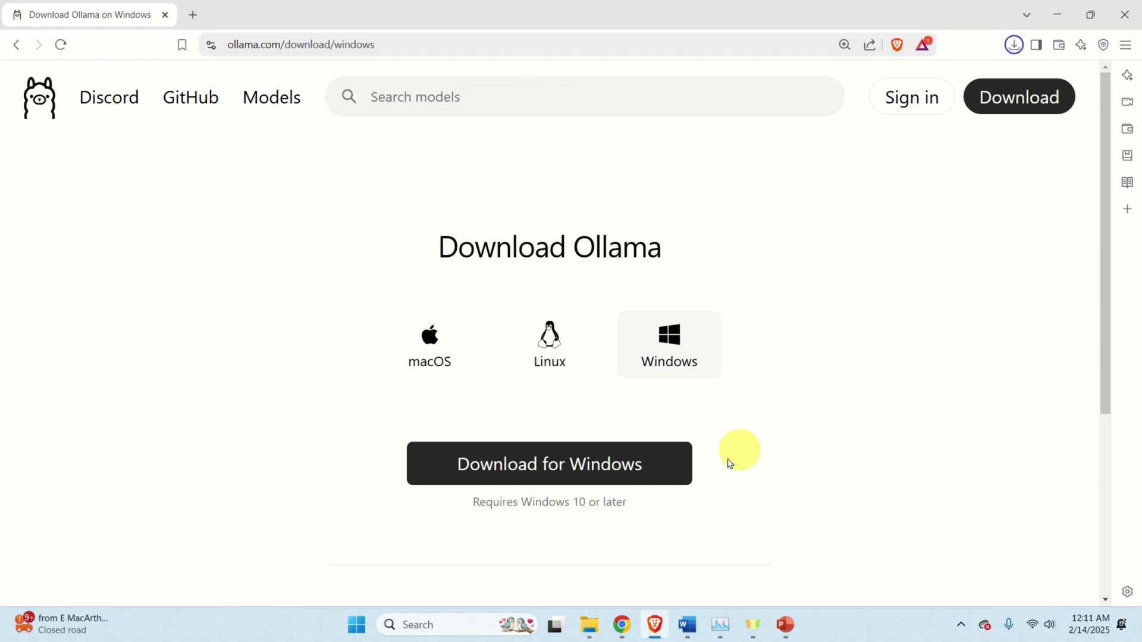
left_click(590, 630)
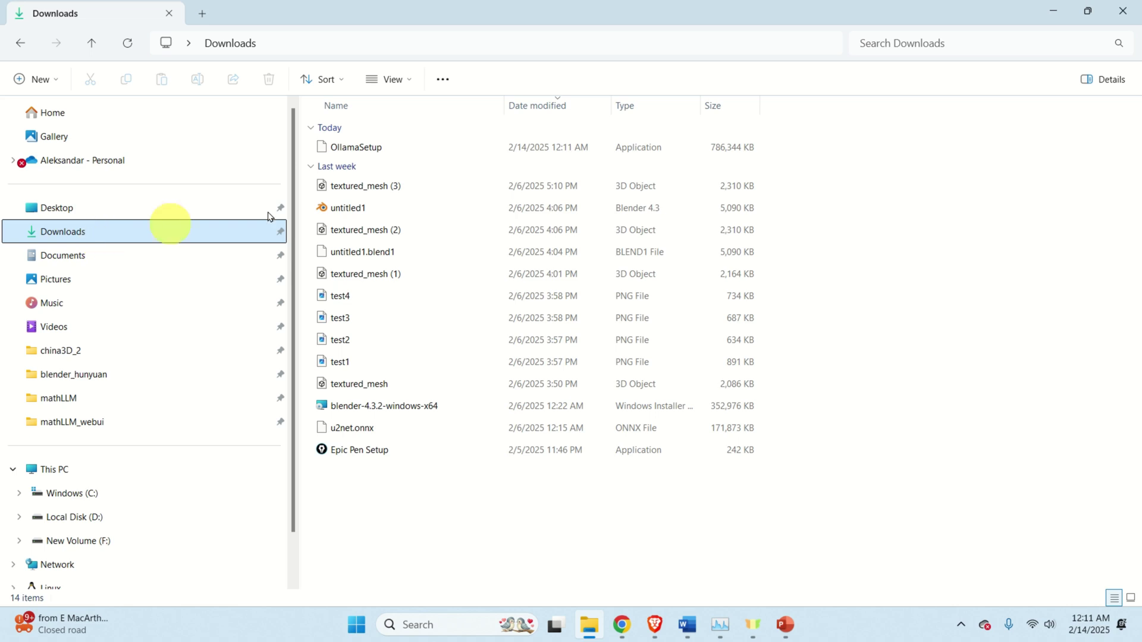
Refresh the Downloads folder listing, switching to Desktop and back
left_click(392, 45)
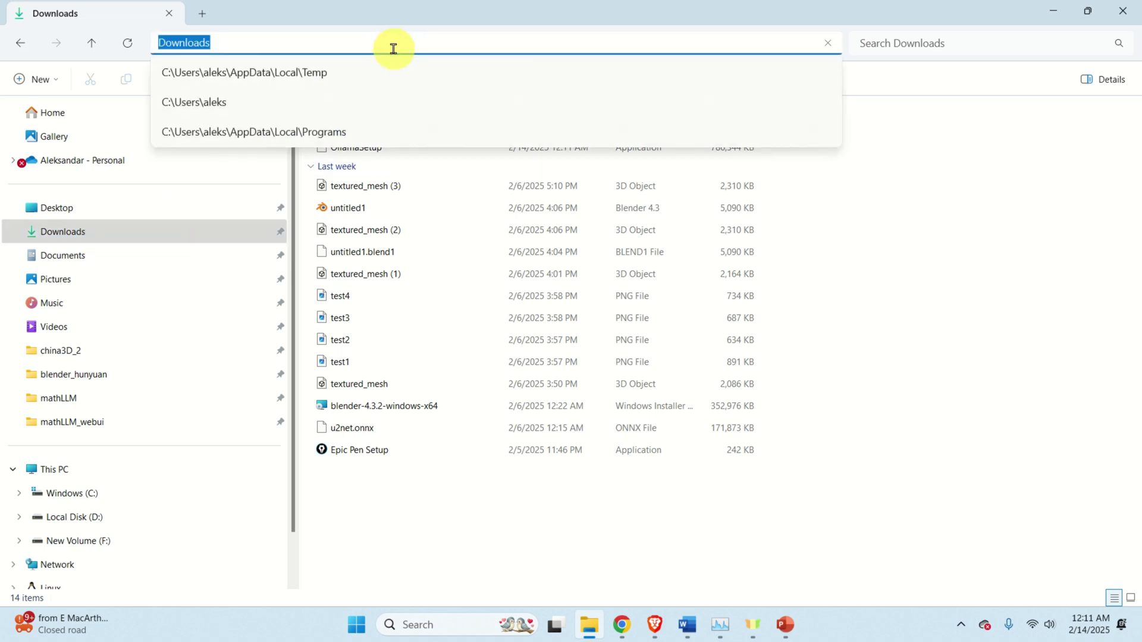
left_click(1021, 211)
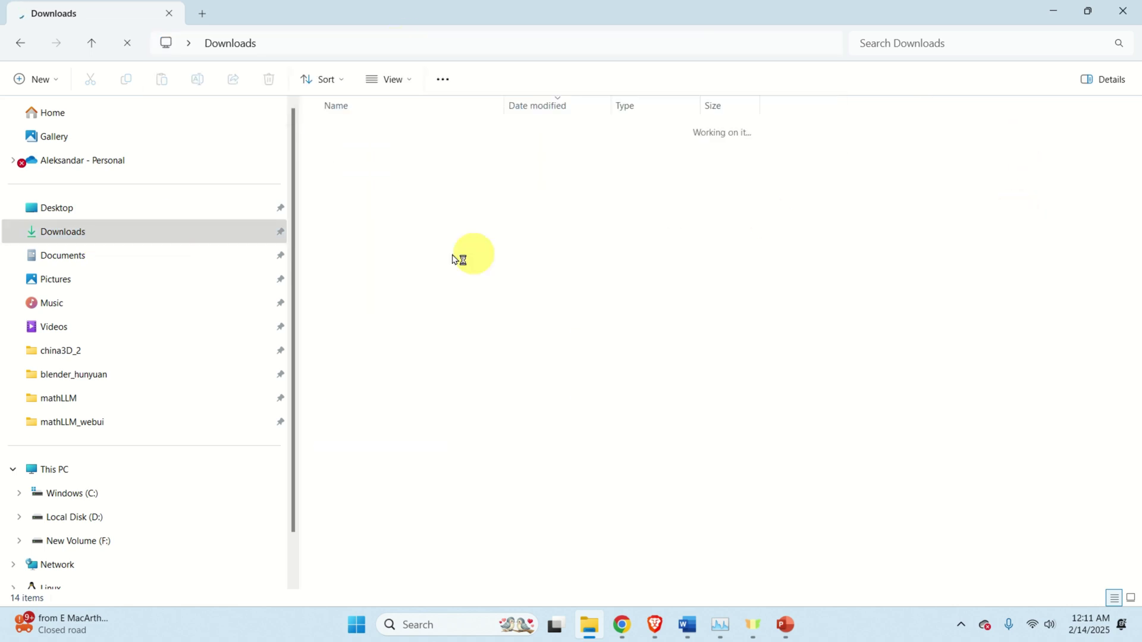
left_click(73, 234)
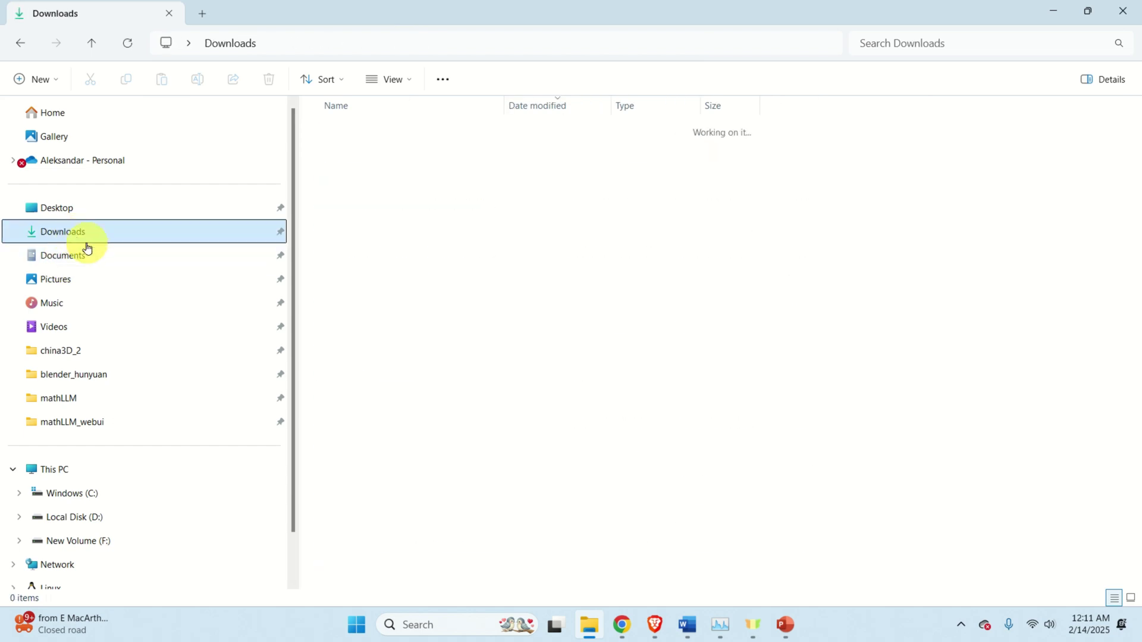
left_click(75, 216)
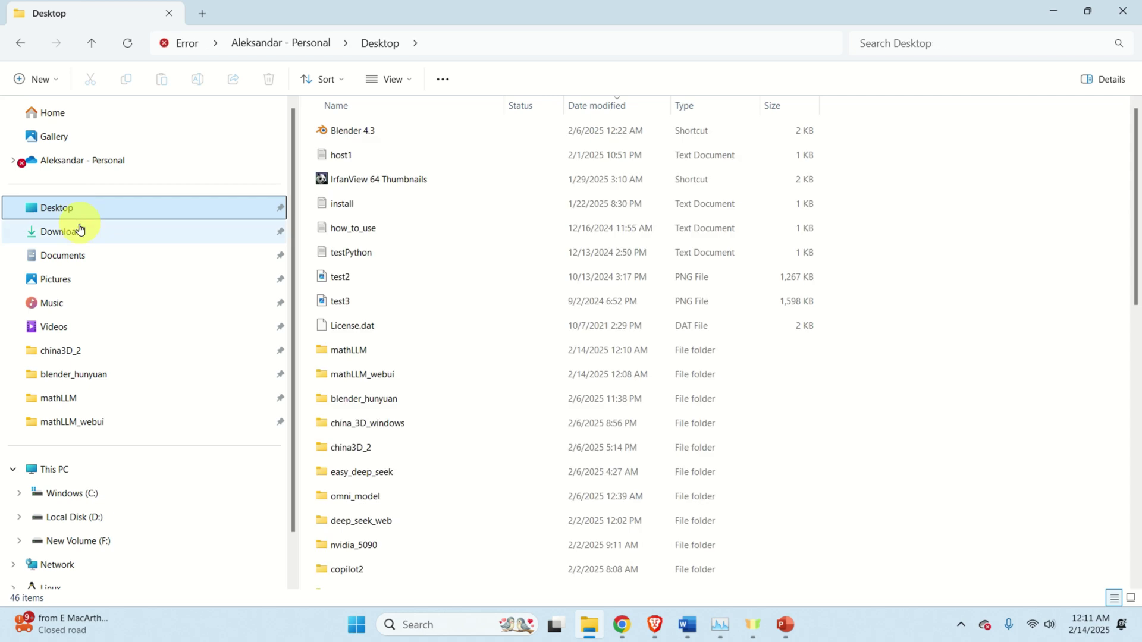
left_click(80, 229)
Select OllamaSetup to check its details, then reveal the hidden system tray icons
left_click(365, 153)
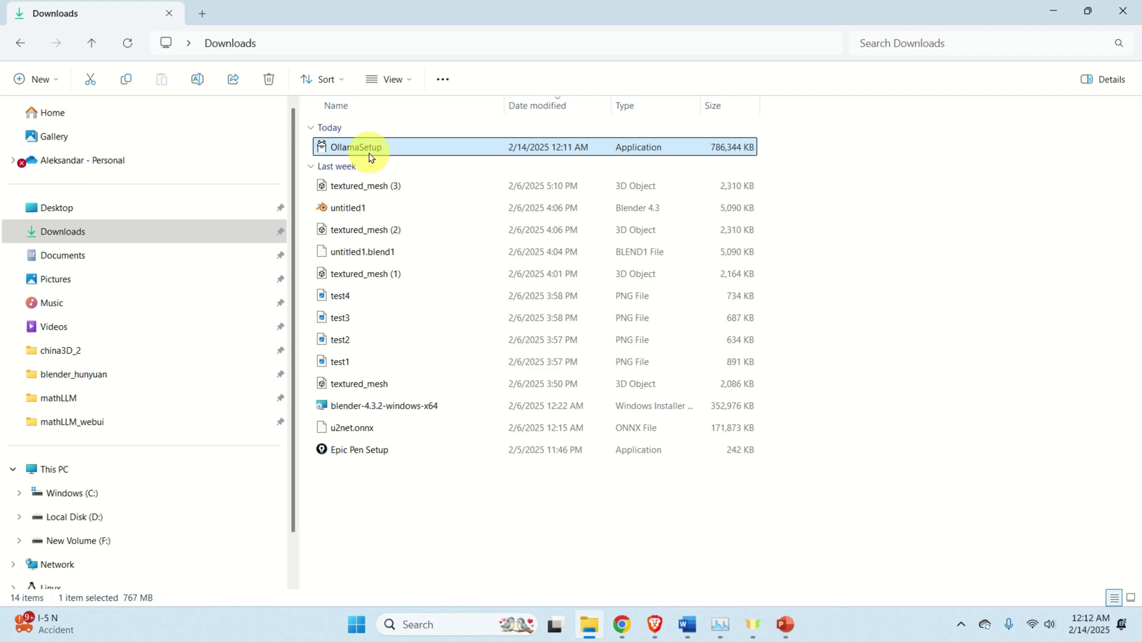
mouse_move(417, 159)
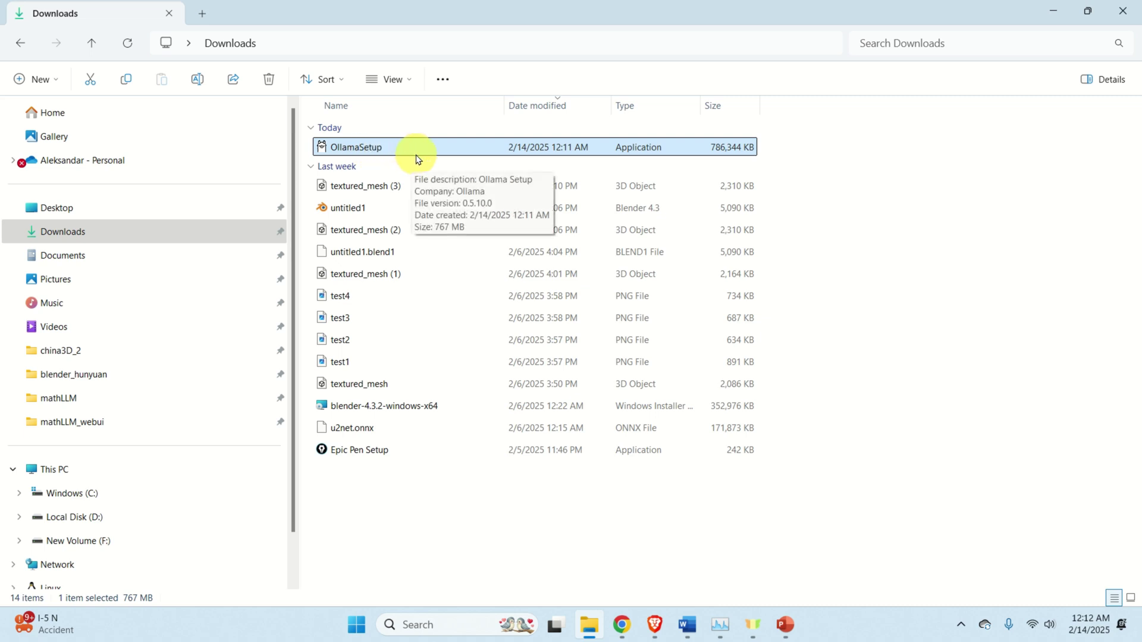
left_click(833, 521)
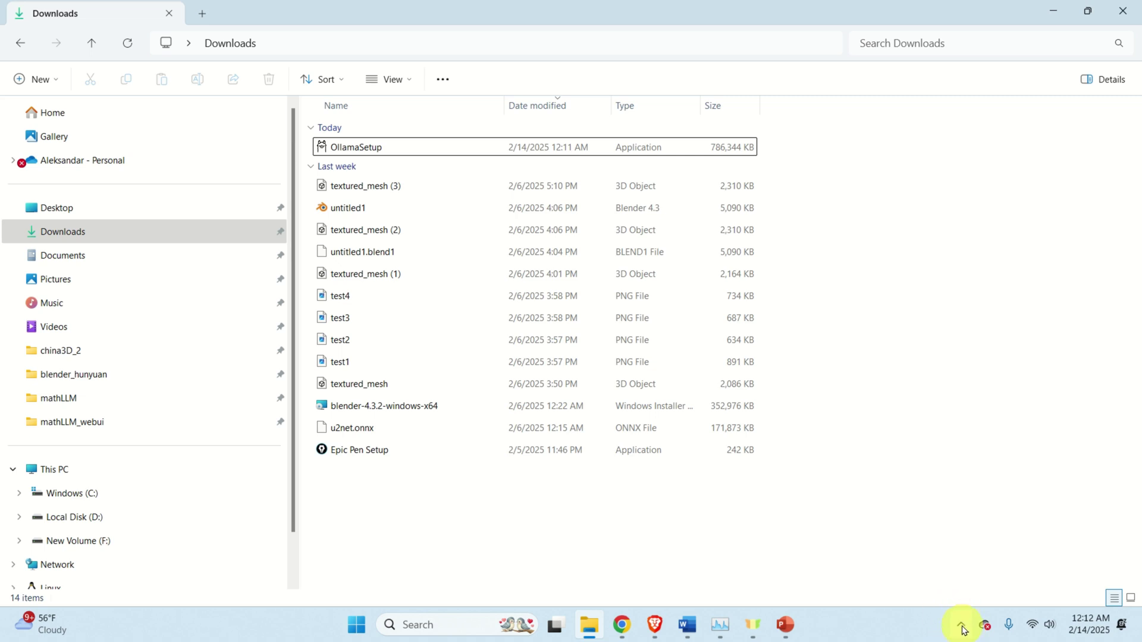
left_click(961, 626)
Check Ollama's tray menu, then open Command Prompt from Start search
right_click(932, 554)
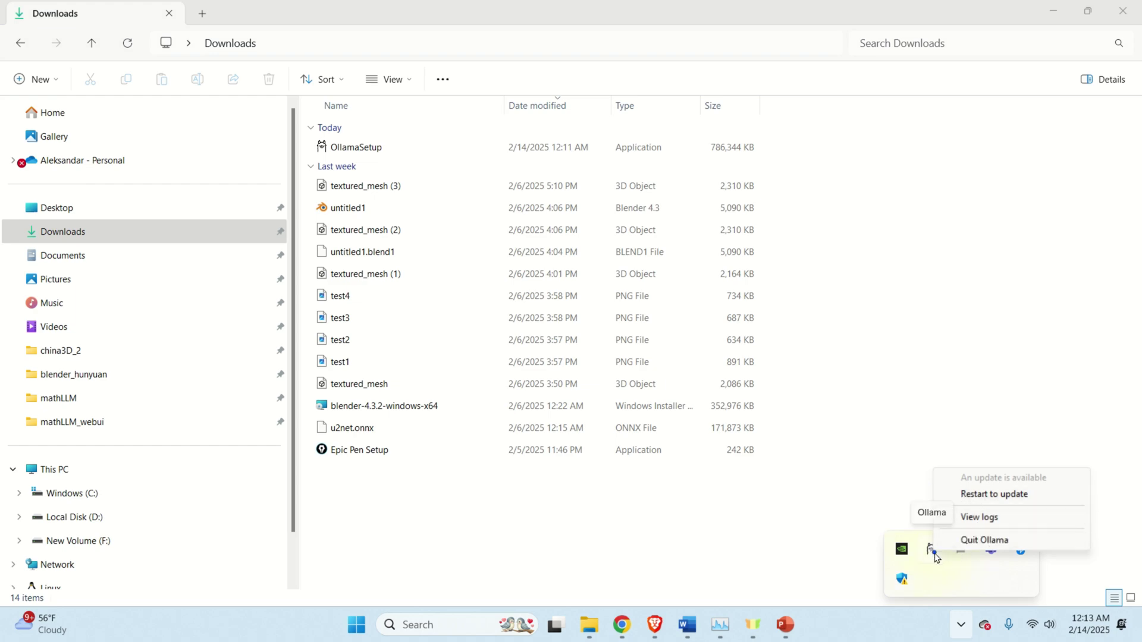
left_click(357, 624)
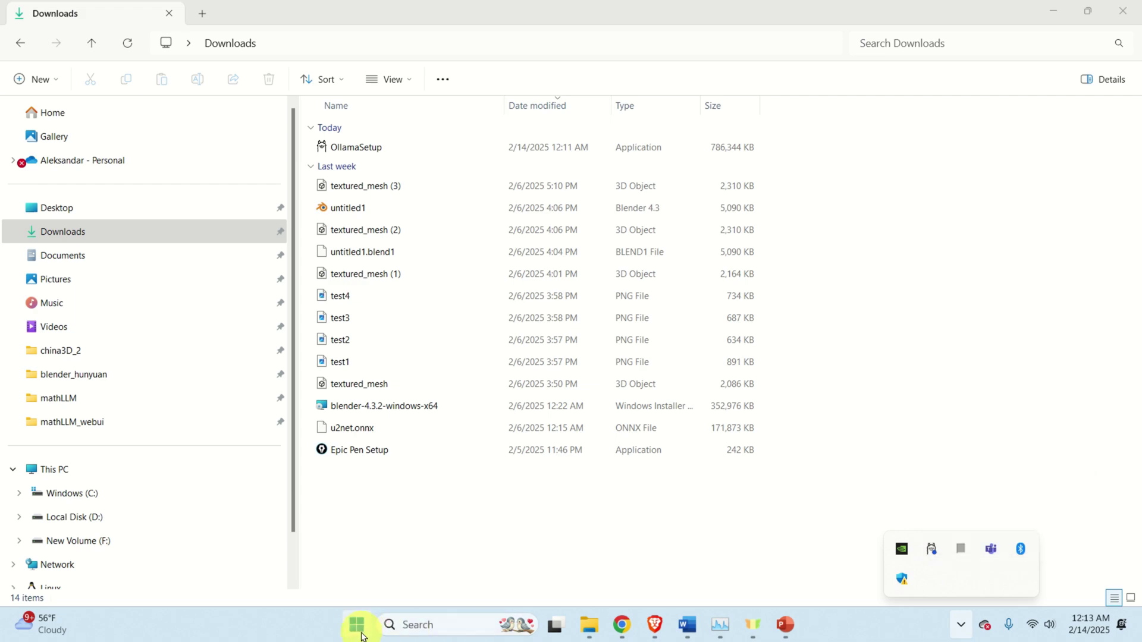
type("ter")
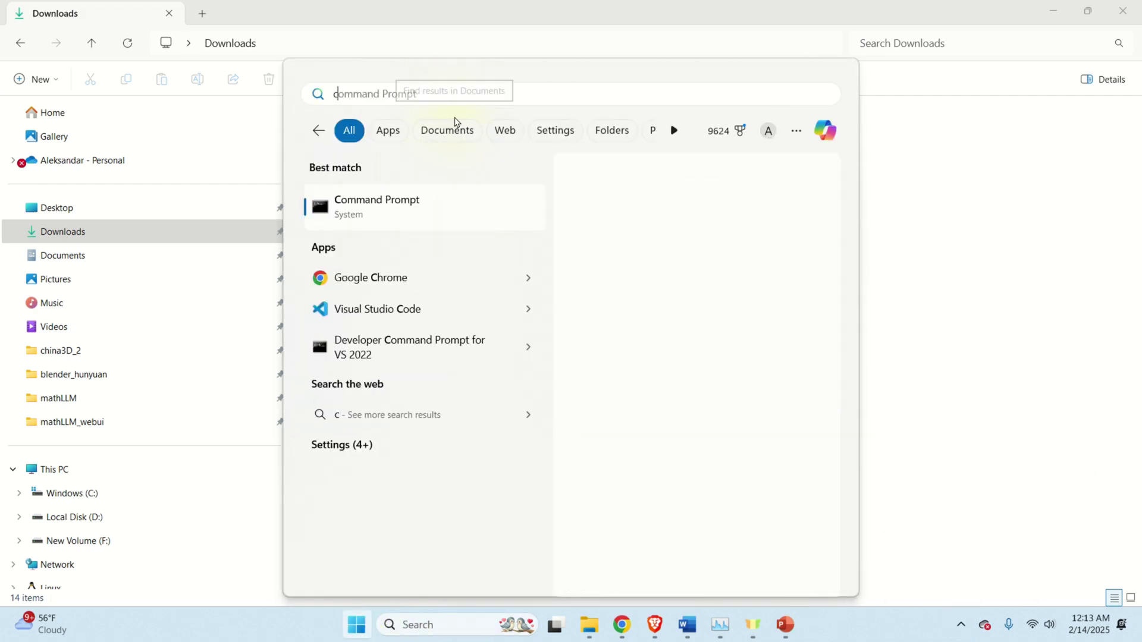
left_click(420, 217)
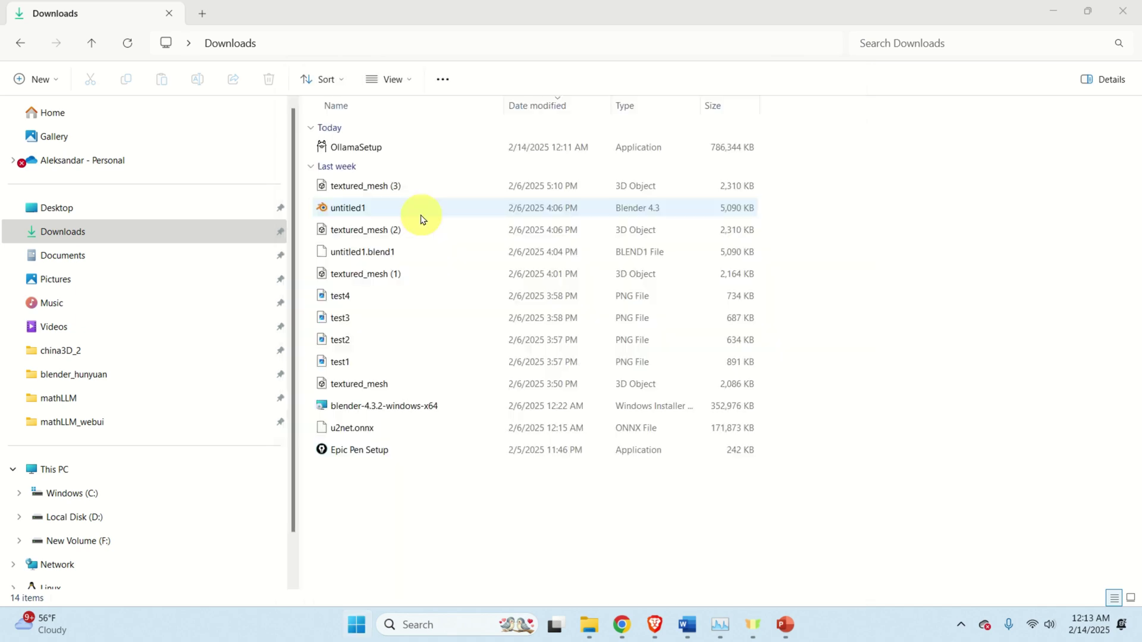
Run ollama to print its usage help listing serve, run, pull and list
type("oo")
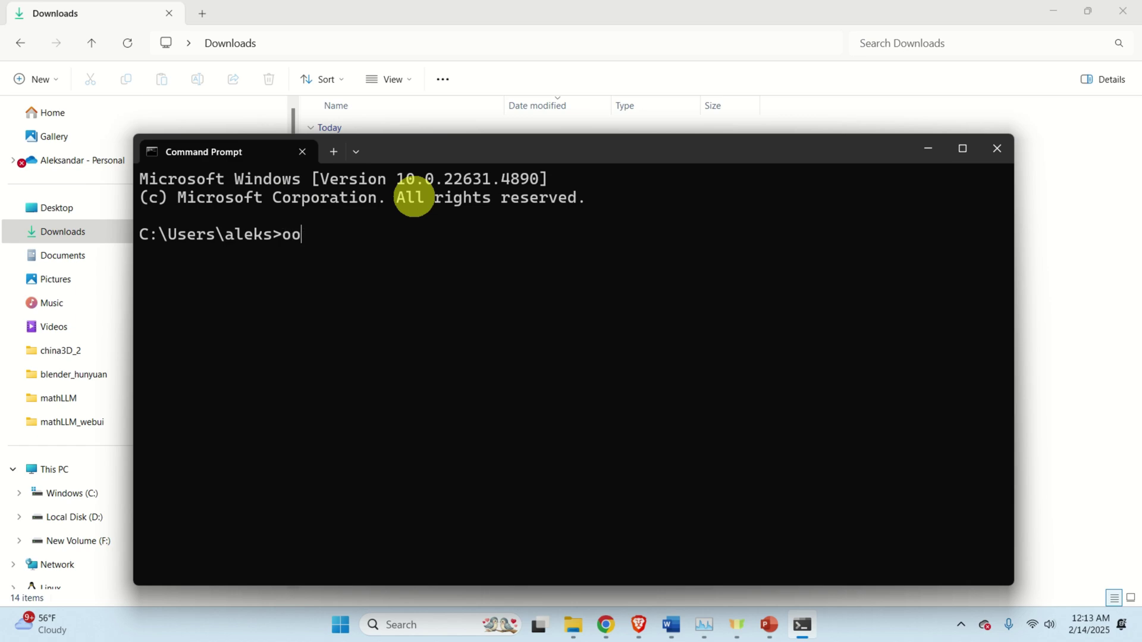
key("BackSpace")
type("llama")
key("Return")
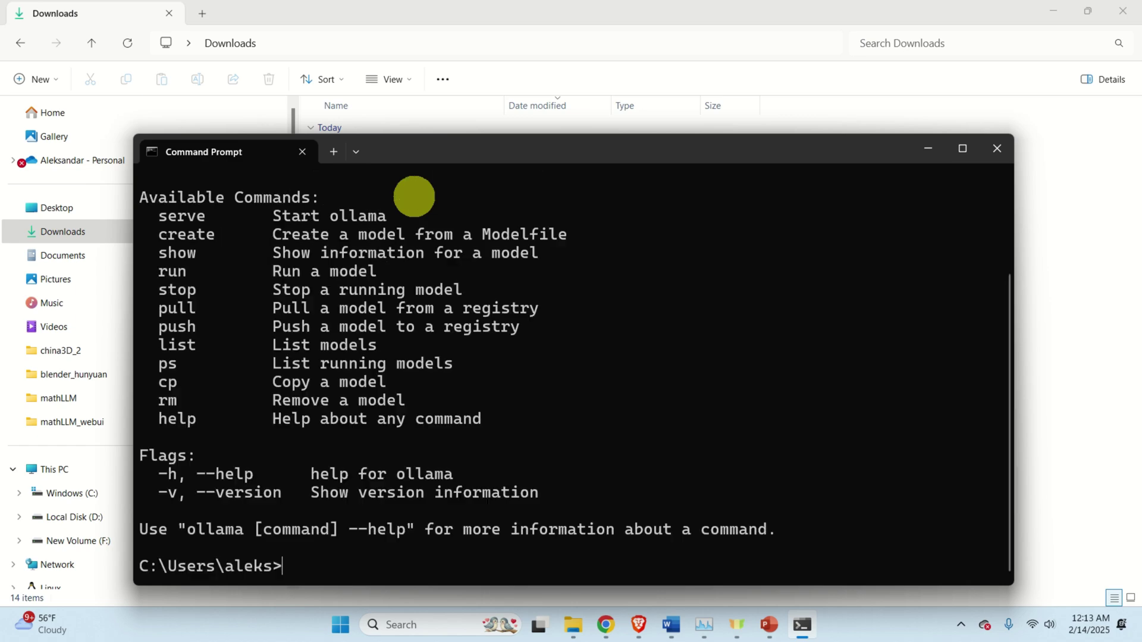
scroll(603, 314, "up", 3)
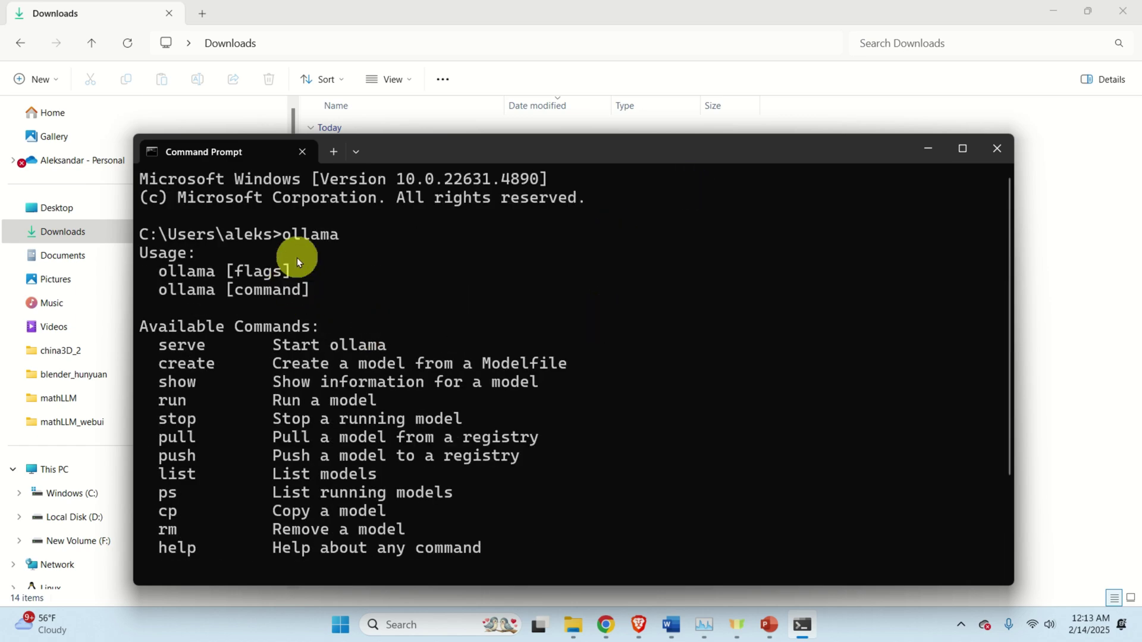
scroll(298, 263, "down", 3)
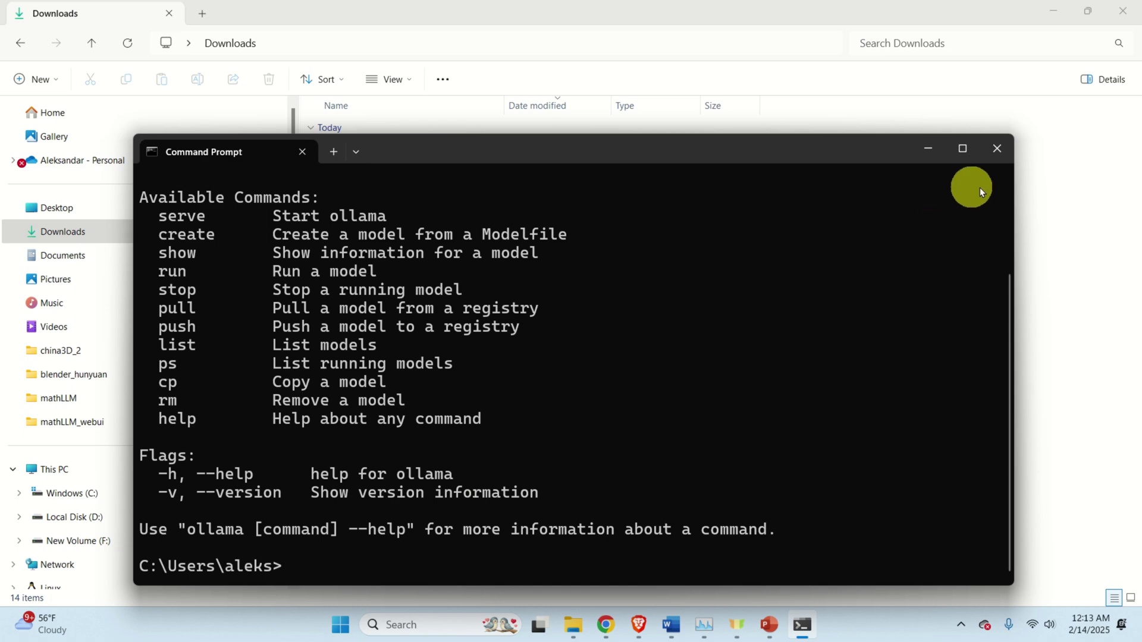
Close Command Prompt and open the deepscaler model page through ollama.com's model search
left_click(998, 148)
left_click(657, 623)
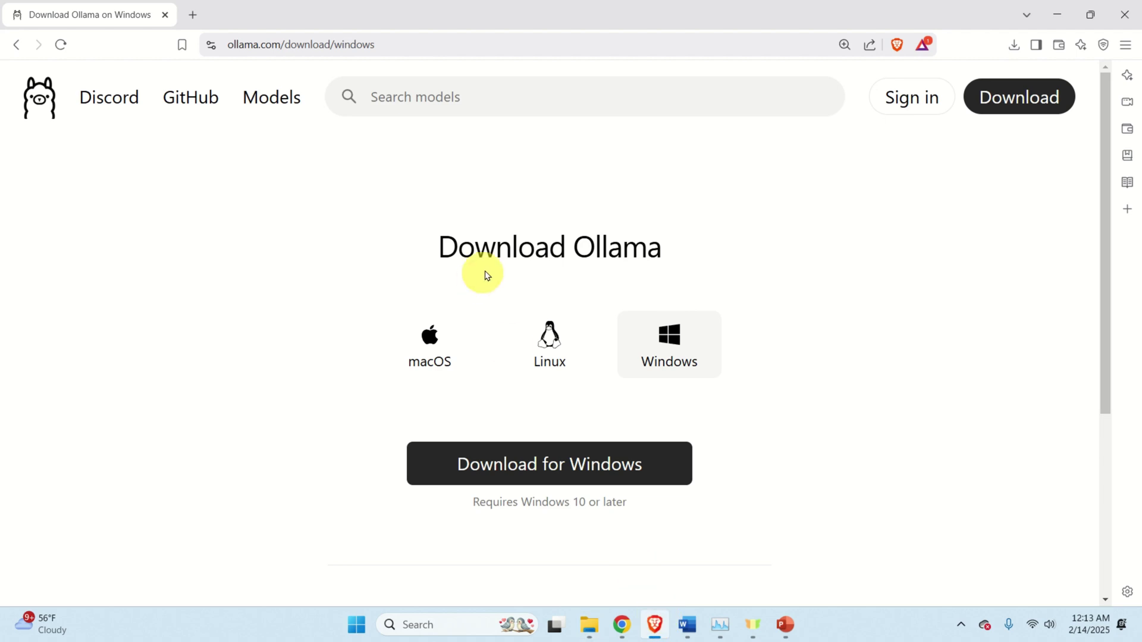
left_click(463, 101)
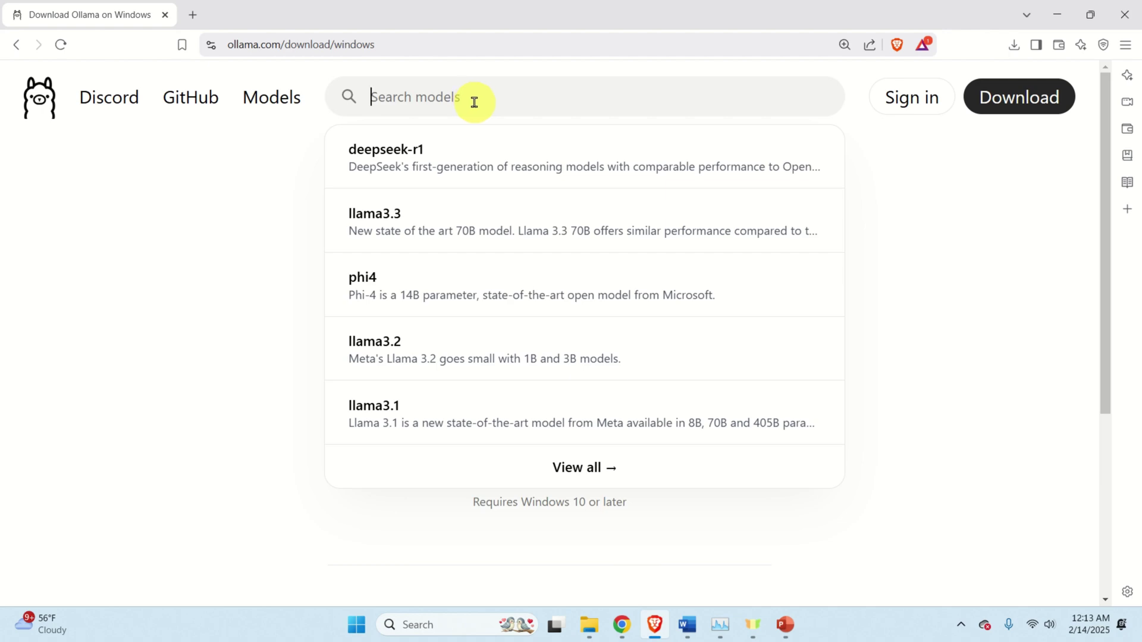
type("deepscaler")
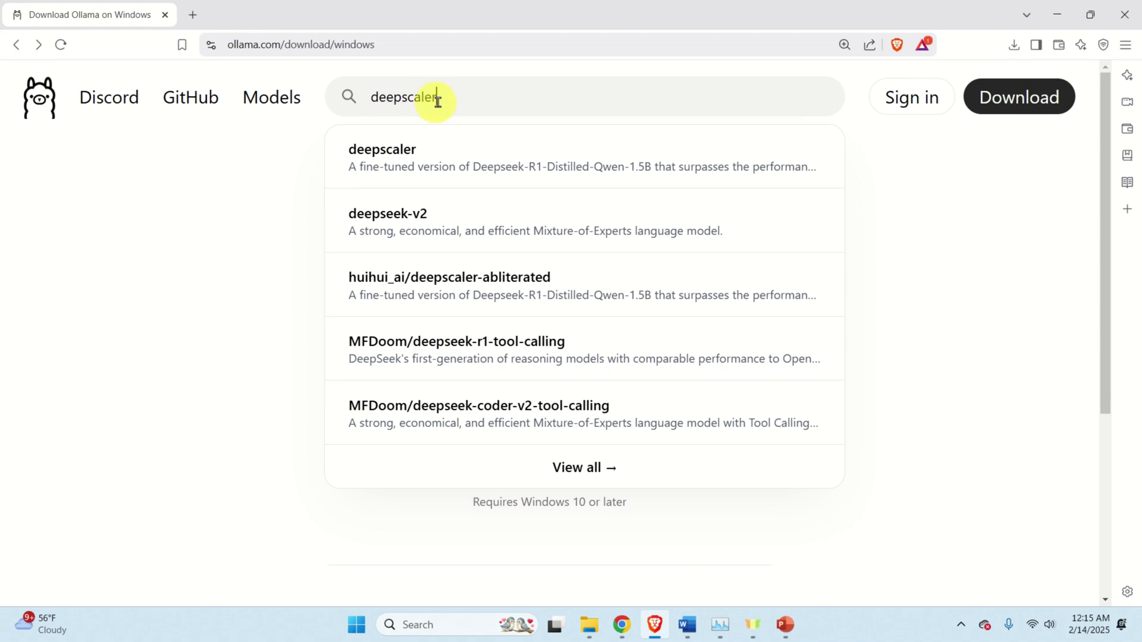
left_click(486, 158)
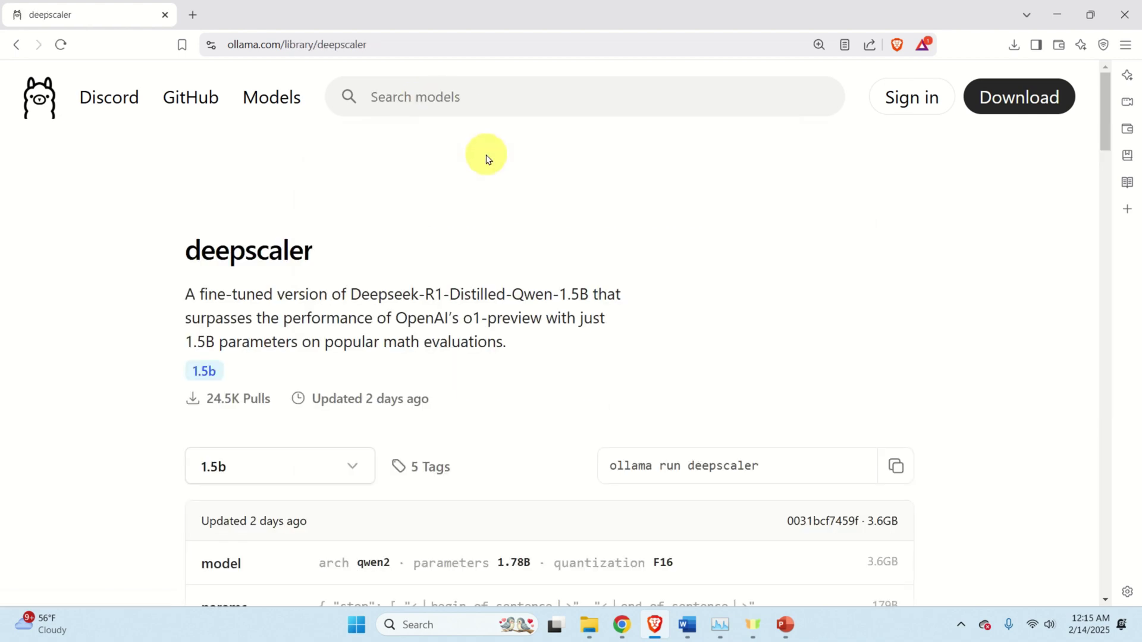
Copy the 'ollama run deepscaler' command from the model page
scroll(487, 159, "down", 2)
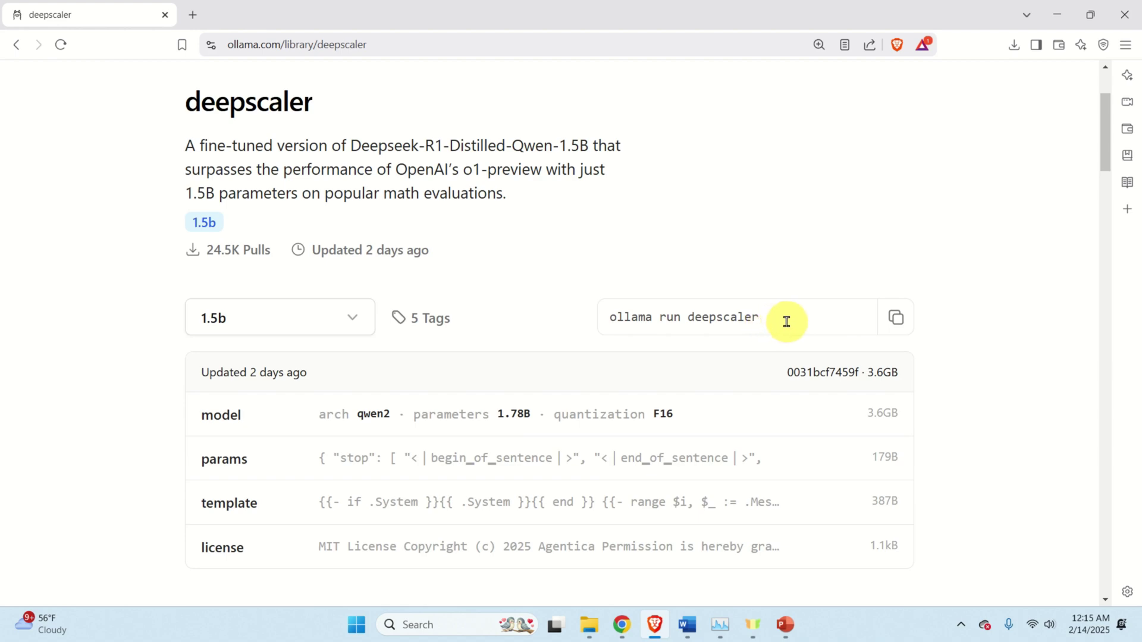
left_click(896, 321)
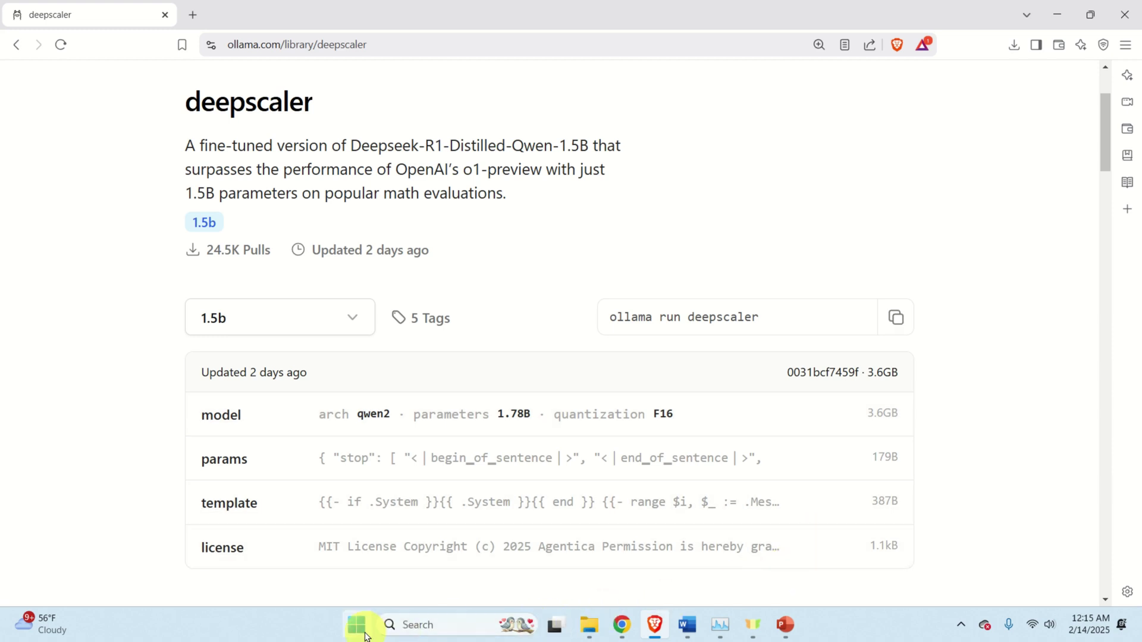
left_click(360, 637)
Reopen Command Prompt and paste the deepscaler command, changing 'run' to 'pull'
type("co")
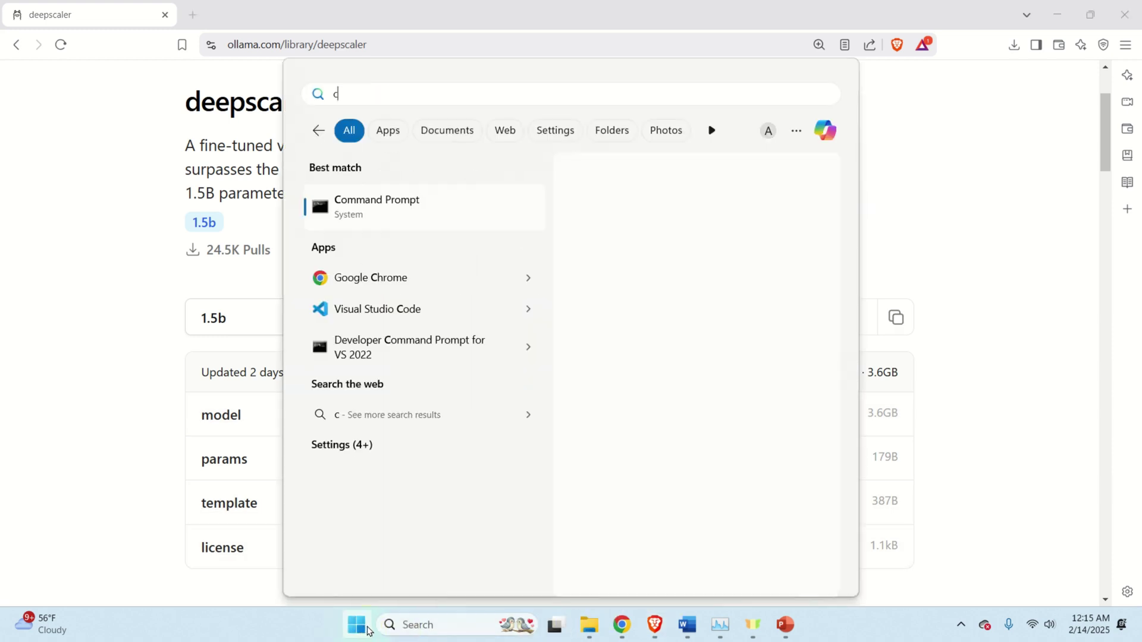
left_click(420, 214)
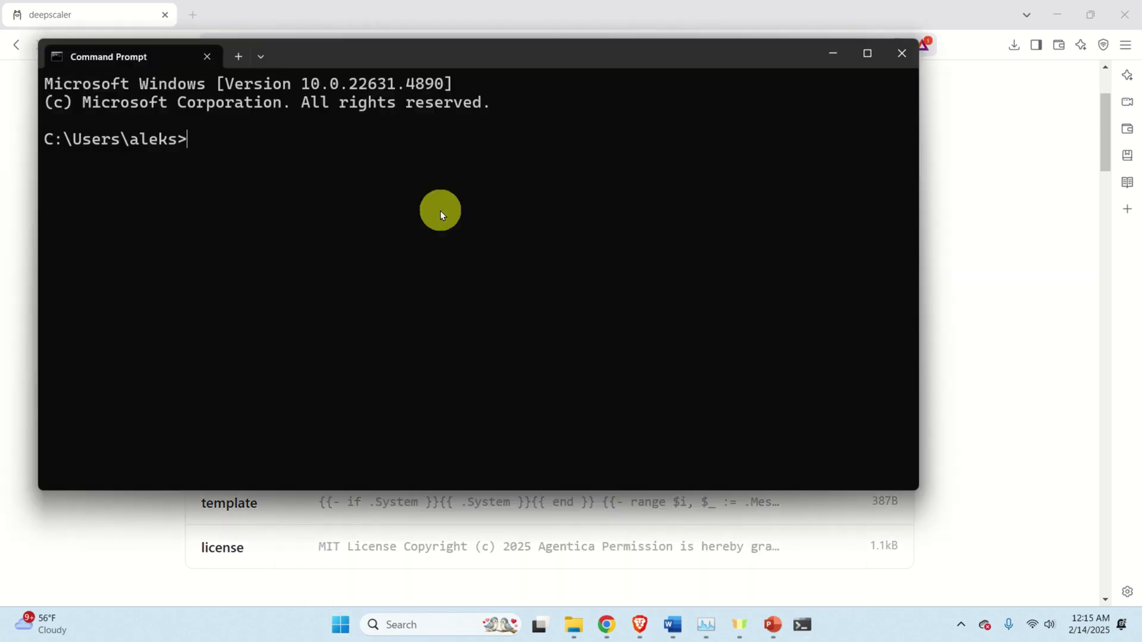
key("ctrl+v")
key("Left")
key("Left")
key("Left")
key("Left")
key("Left")
key("Left")
key("Left")
key("Left")
key("Left")
key("Left")
key("Left")
key("Left")
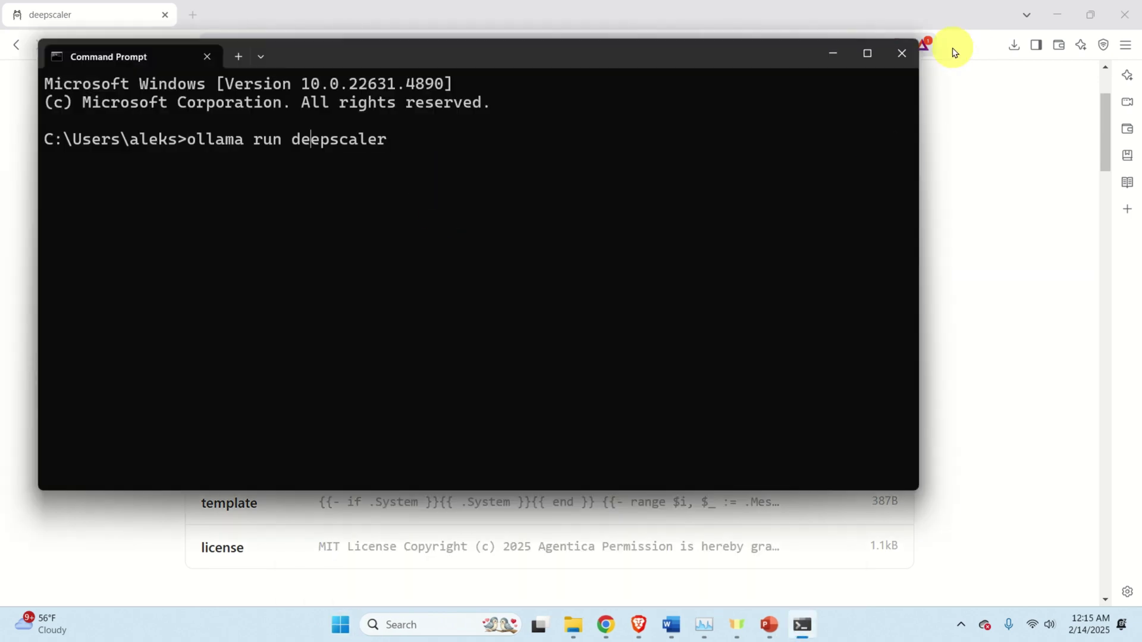
key("Right")
key("BackSpace")
key("BackSpace")
key("BackSpace")
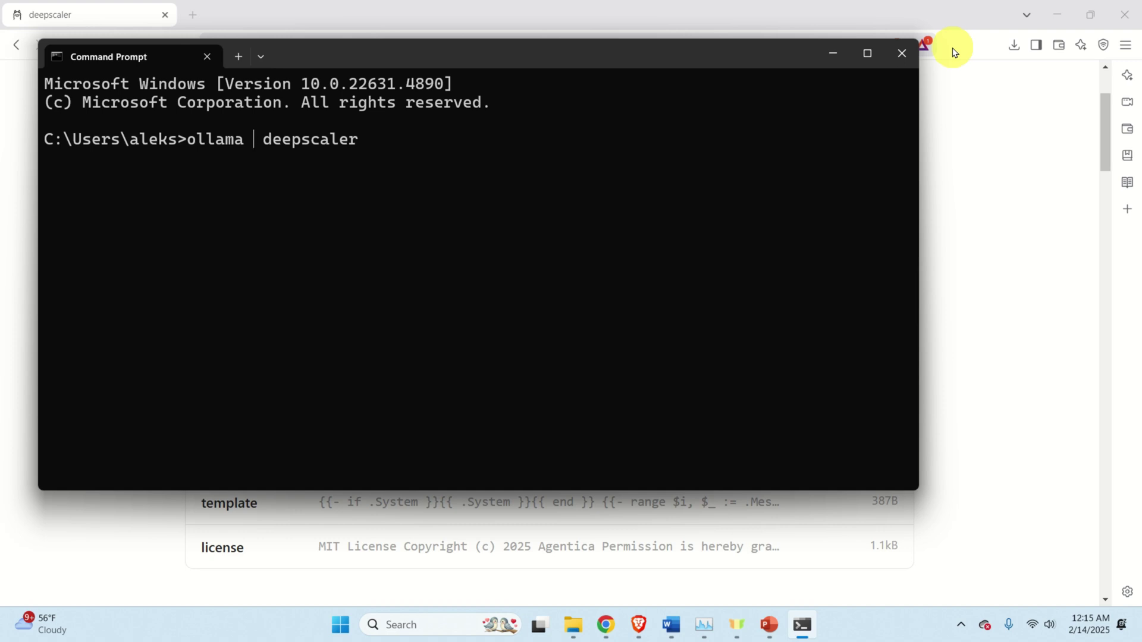
type("pull")
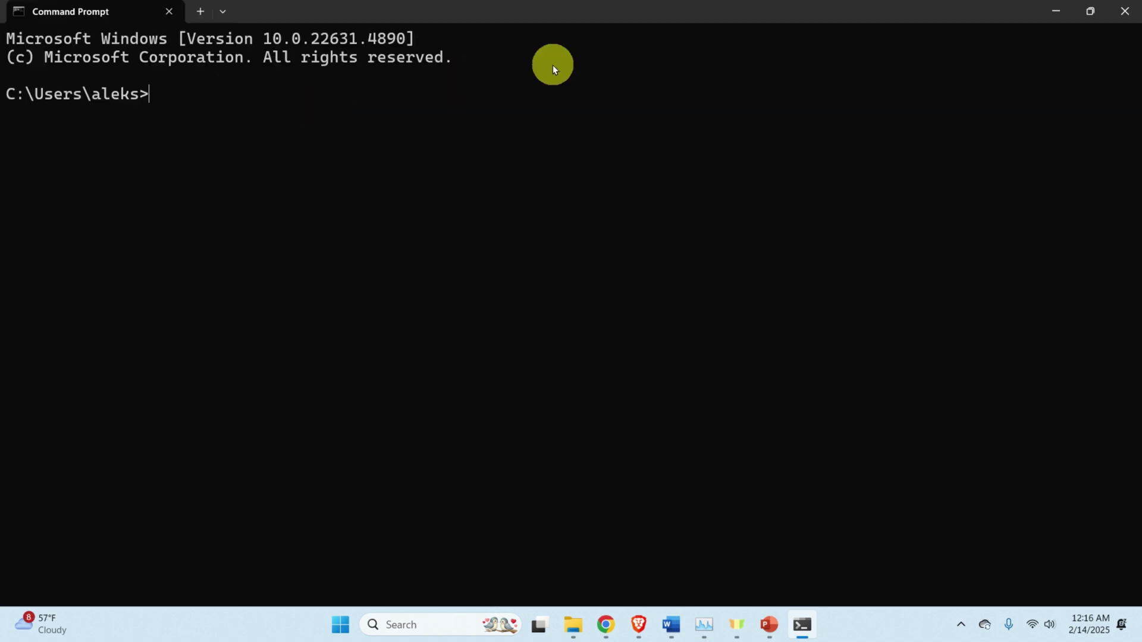
Run 'ollama list' to confirm deepscaler:1.5b is installed and enlarge the terminal text
type("ollama list")
key("Return")
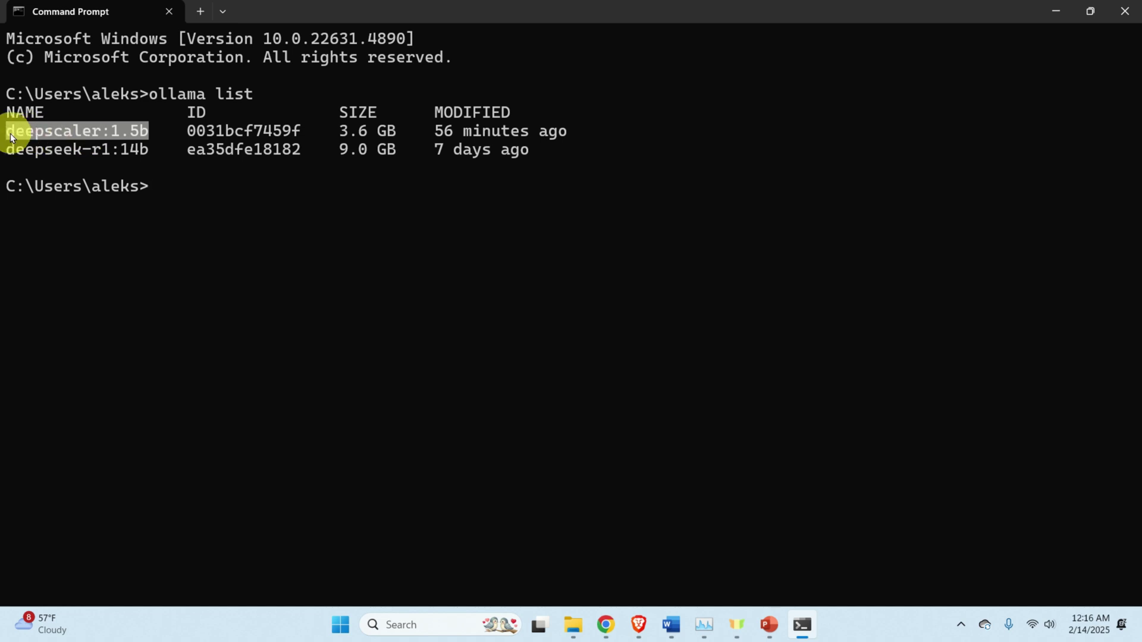
key("ctrl+c")
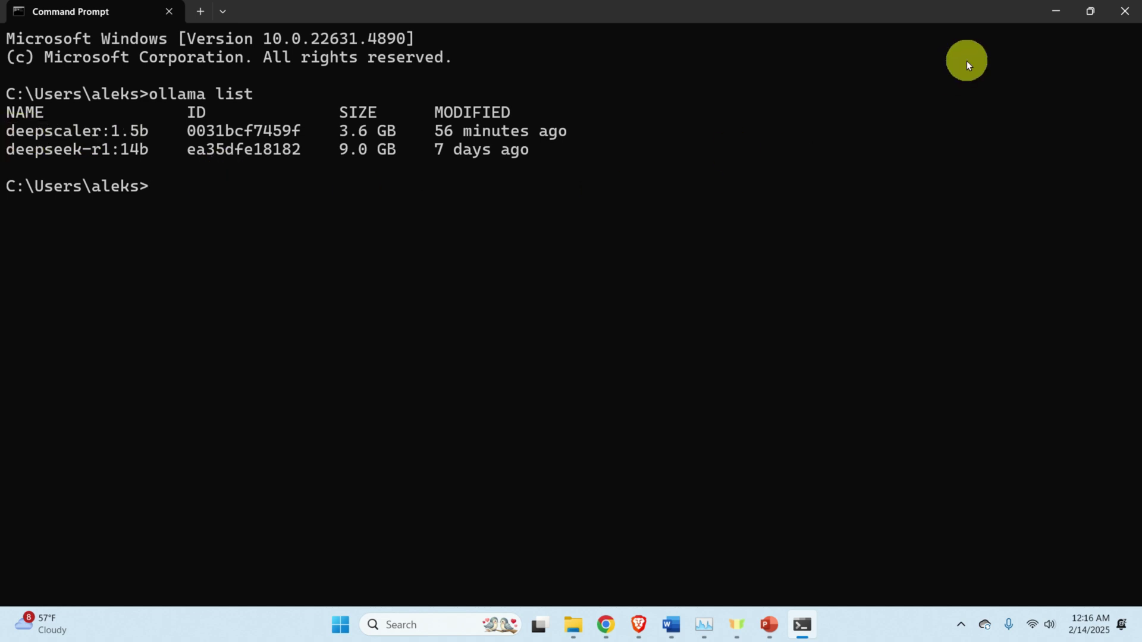
key("ctrl+equal")
key("ctrl+equal")
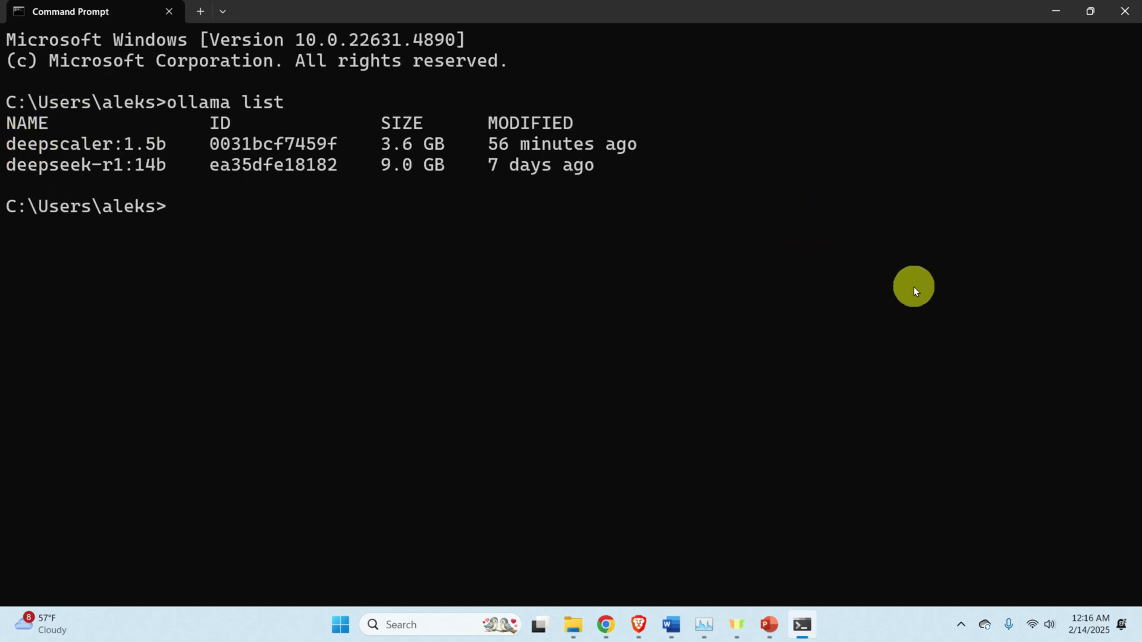
Start the model with 'ollama run deepscaler:1.5b' using the name copied from the list
type("ollama run")
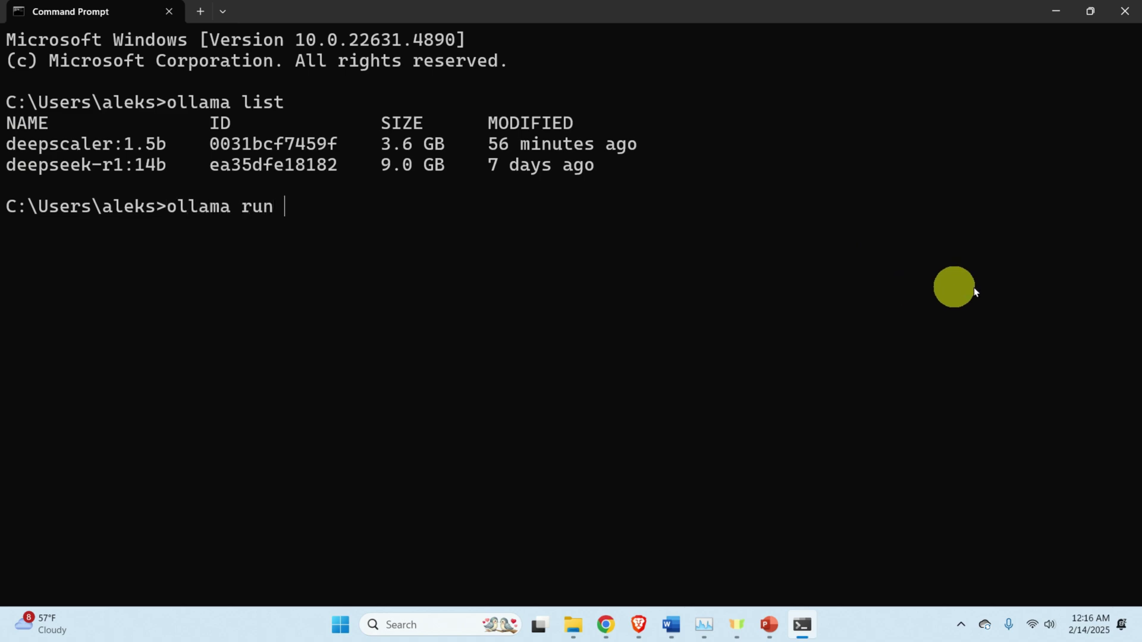
left_click_drag(162, 145, 7, 144)
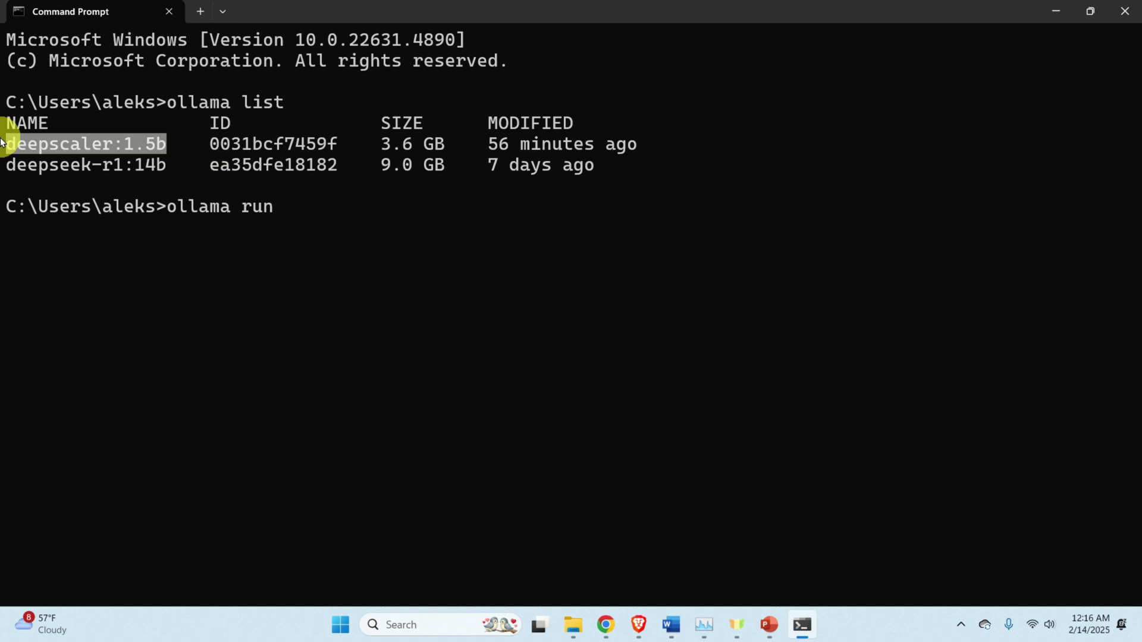
right_click(120, 138)
right_click(311, 214)
key("Return")
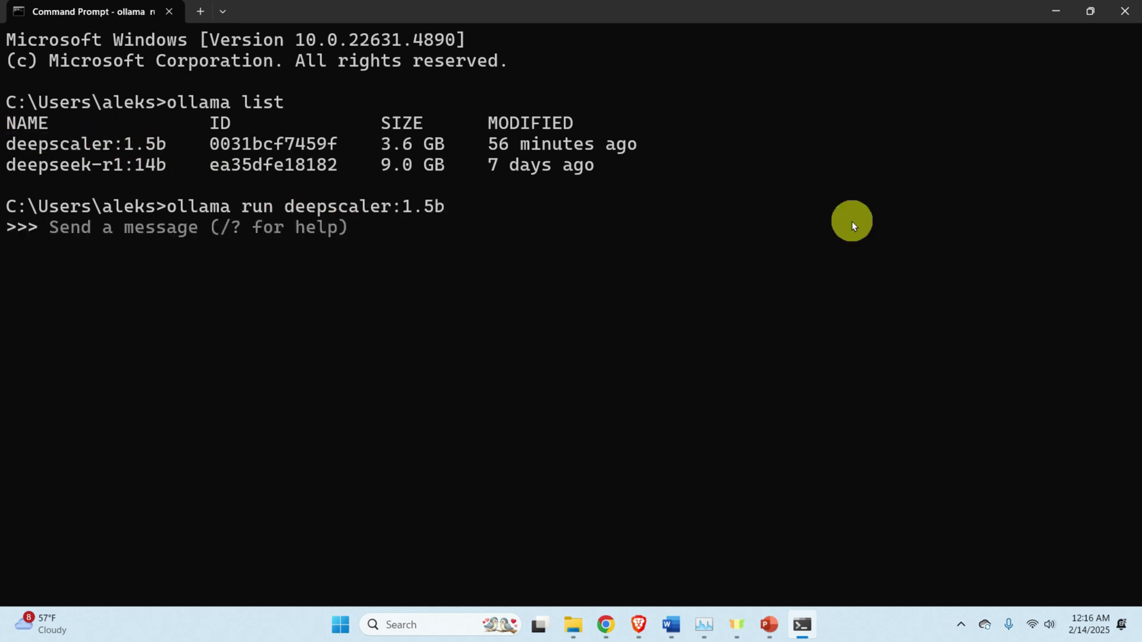
Ask the model 'Who are you?', read its DeepSeek-R1 reply, then exit with /bye
type("Wh")
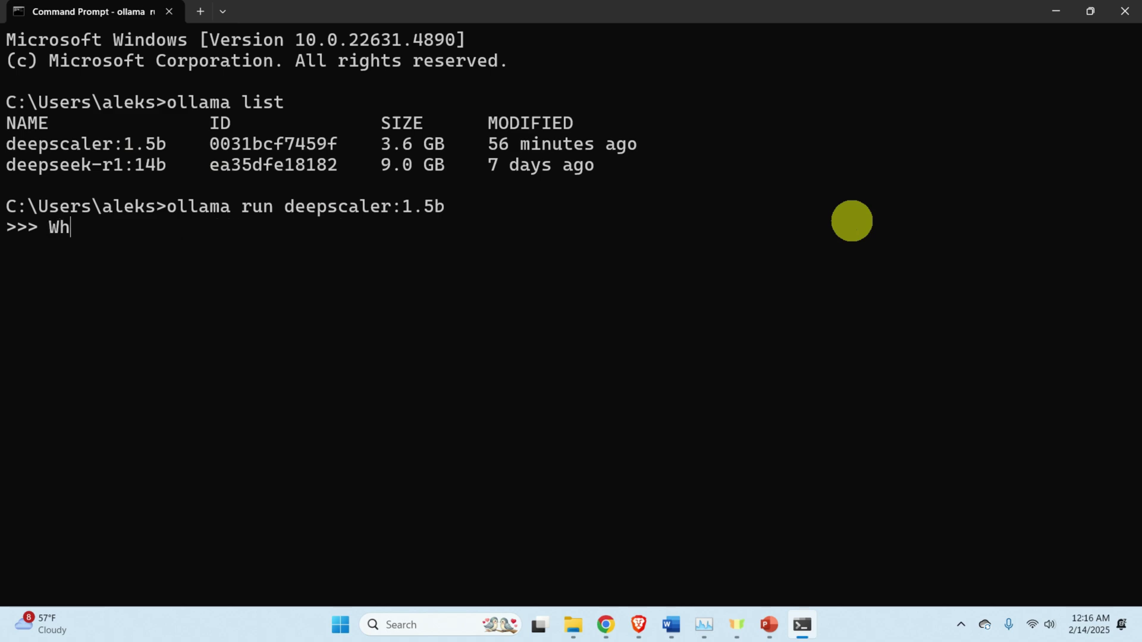
type("o are you?")
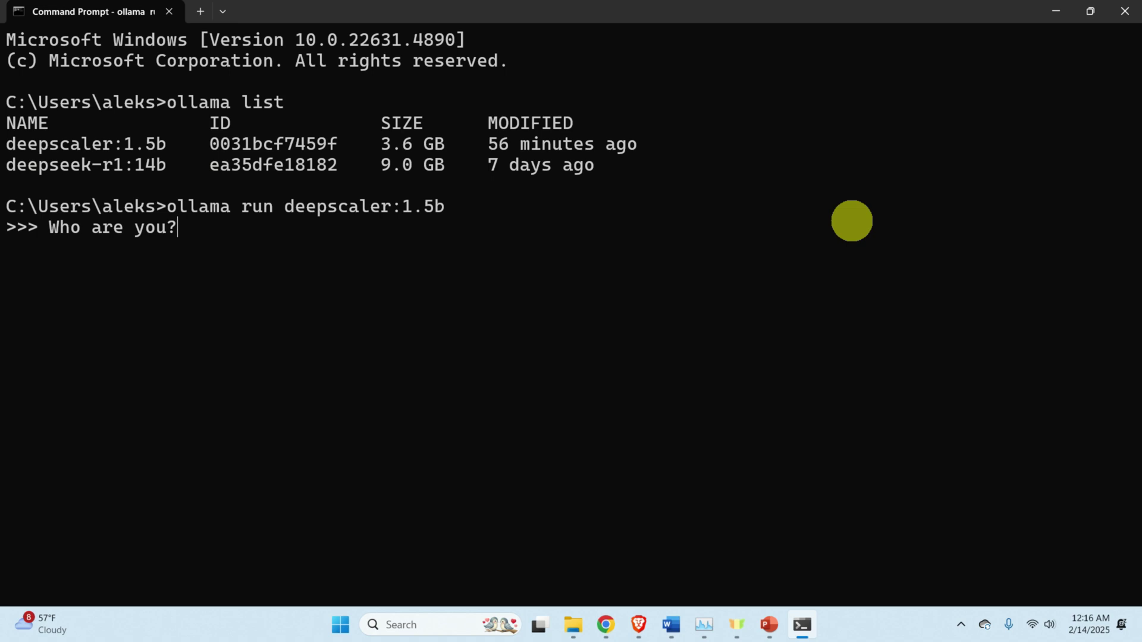
key("Return")
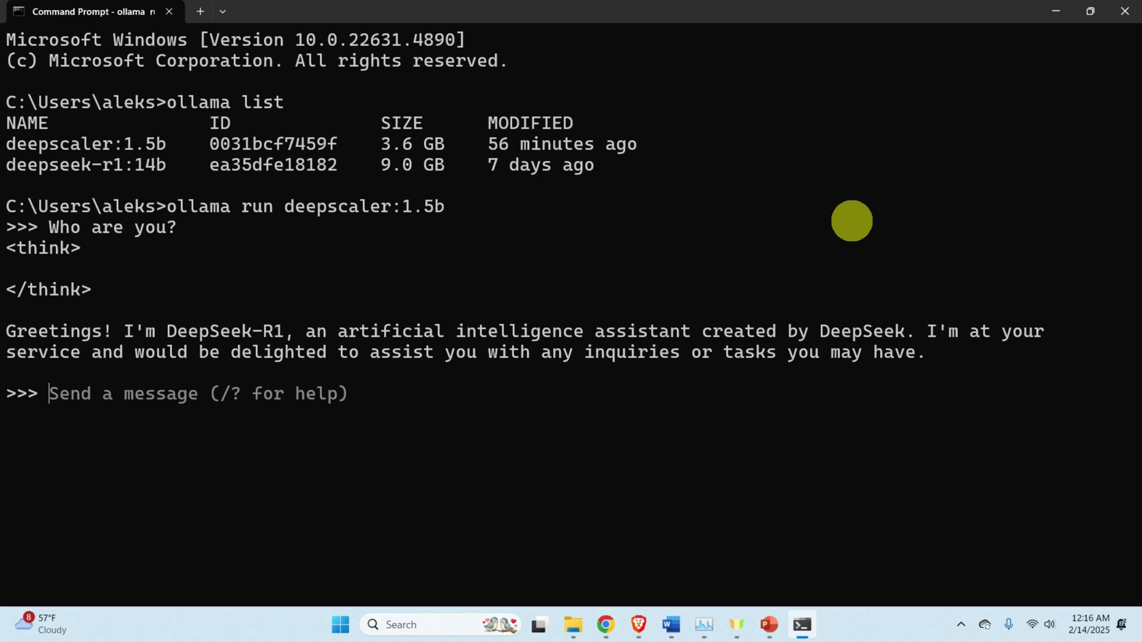
type("/bye")
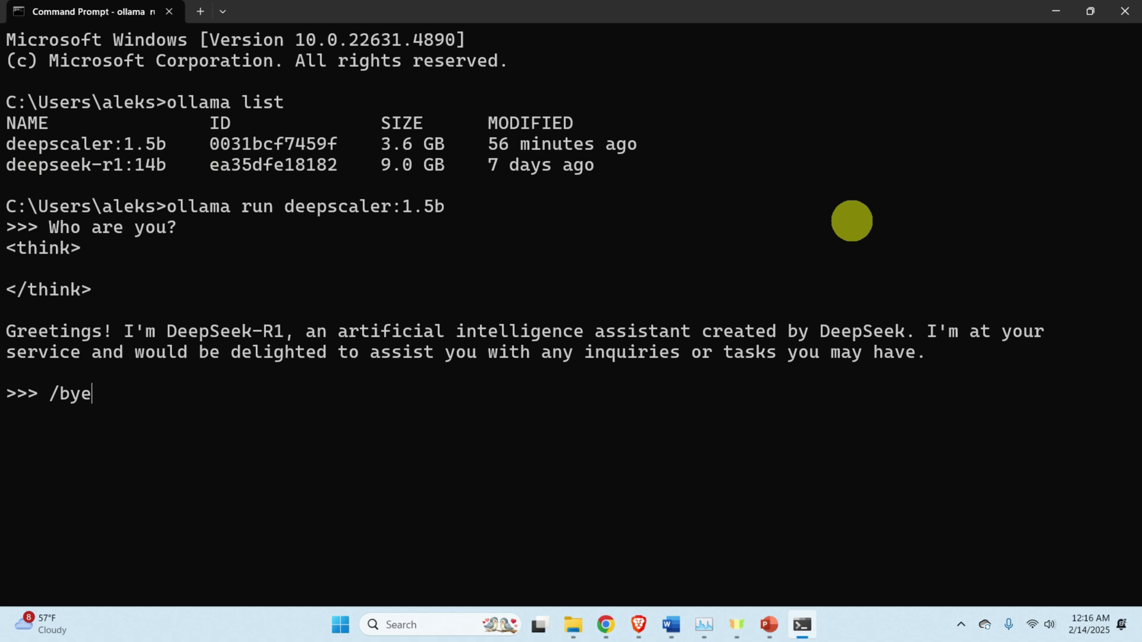
key("Return")
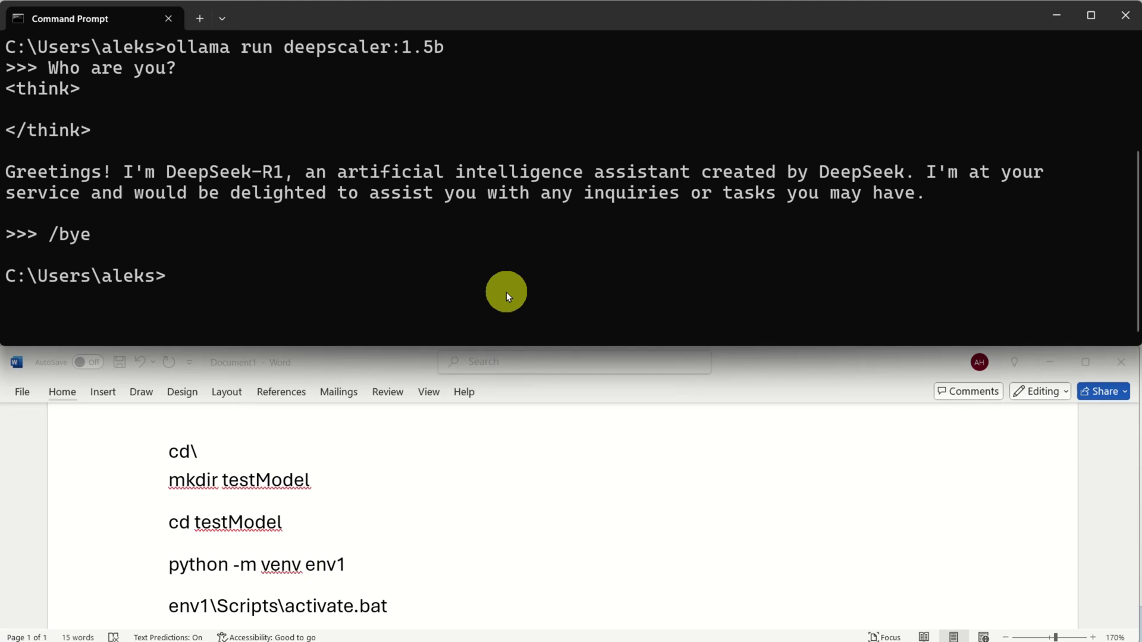
Create and enter C:\testModel using cd\, mkdir testModel and cd testModel
type("cd\\")
key("Return")
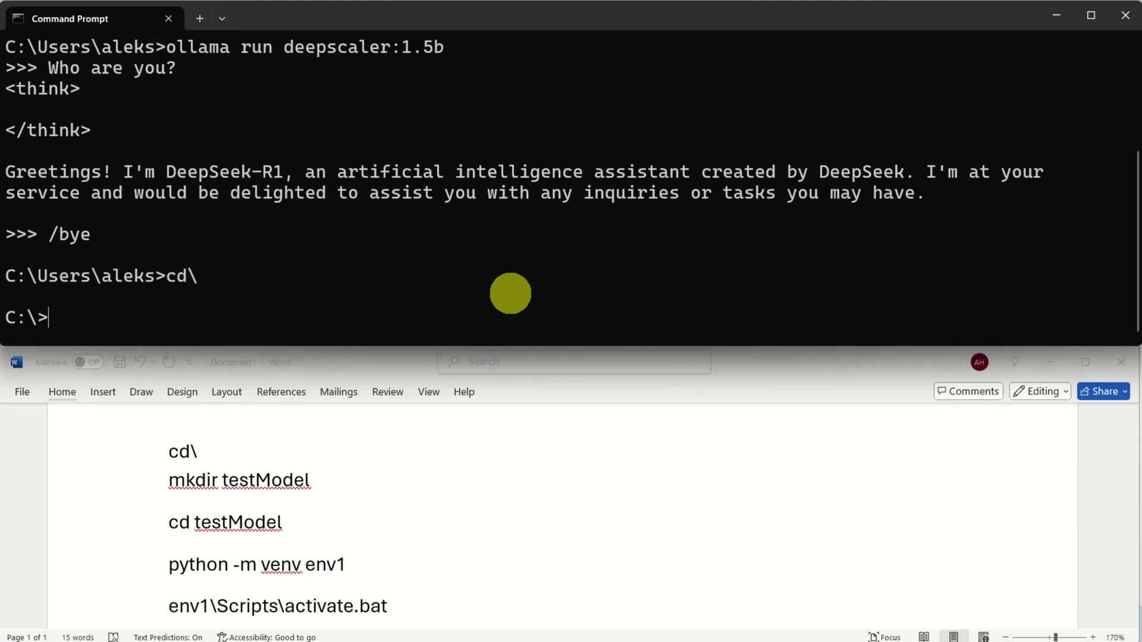
type("mkdir testModel")
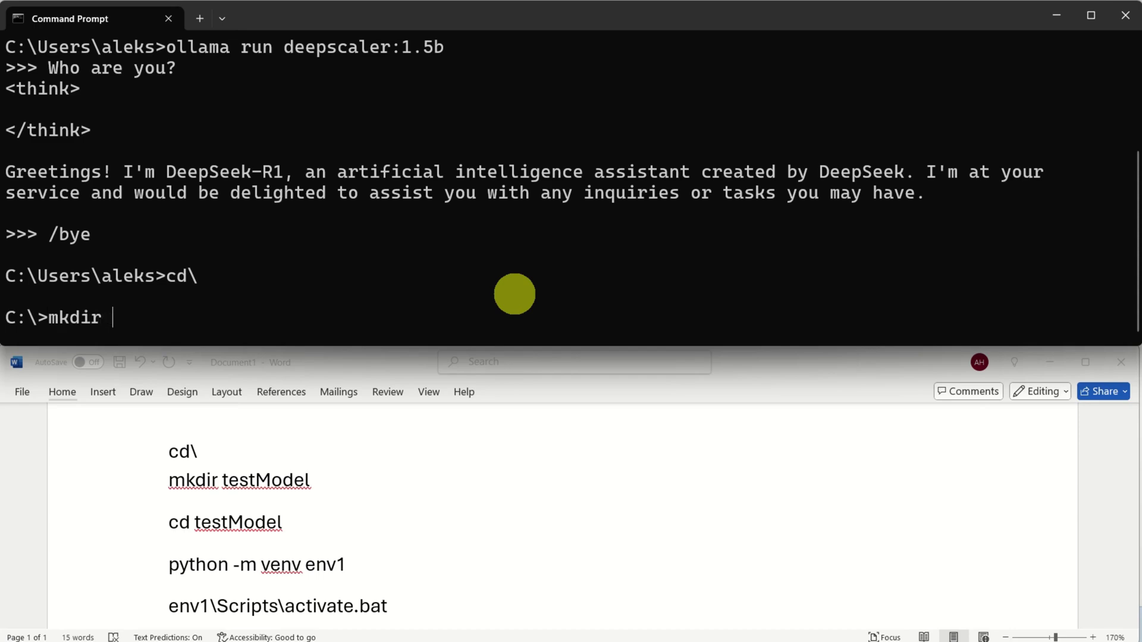
key("Return")
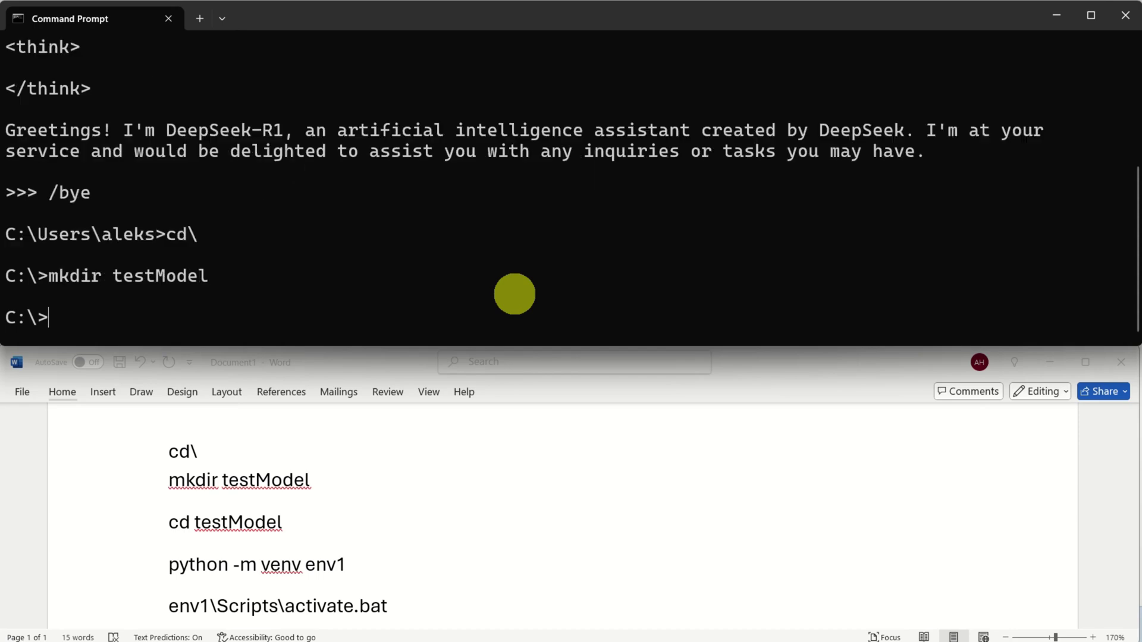
type("cd testModel")
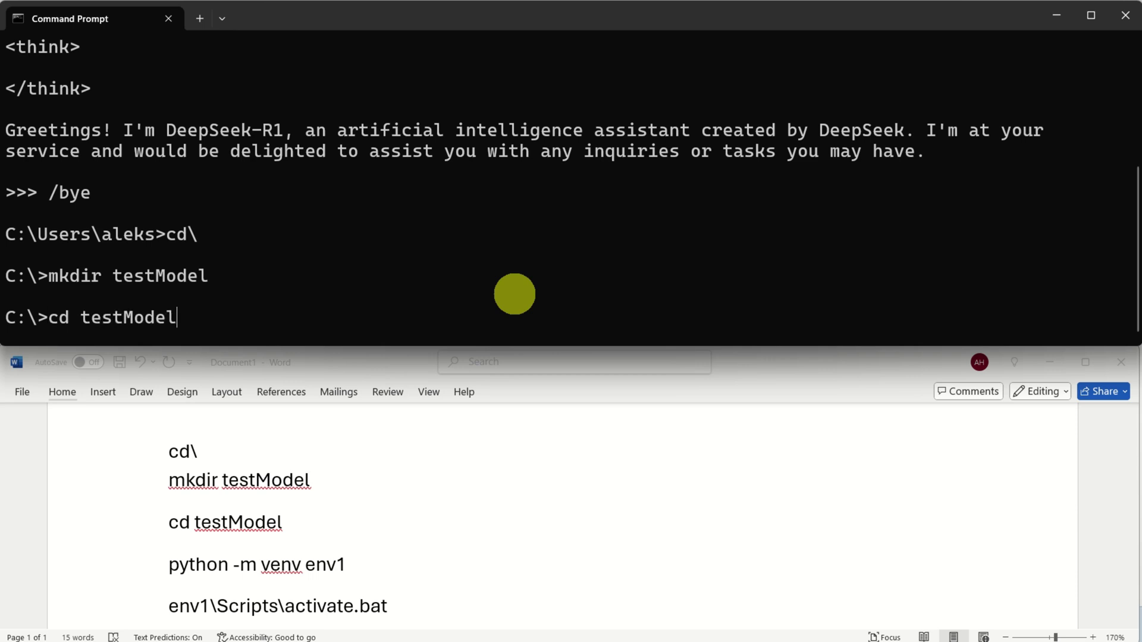
key("Return")
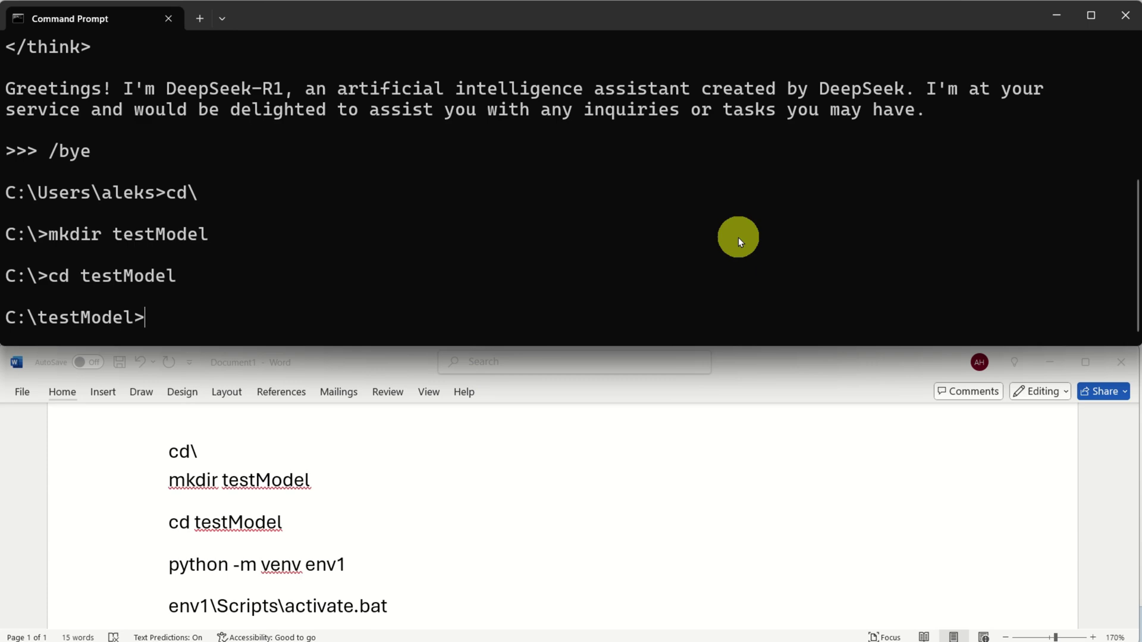
Run 'python --version' to confirm Python 3.12.8, then switch to the browser
type("python --v")
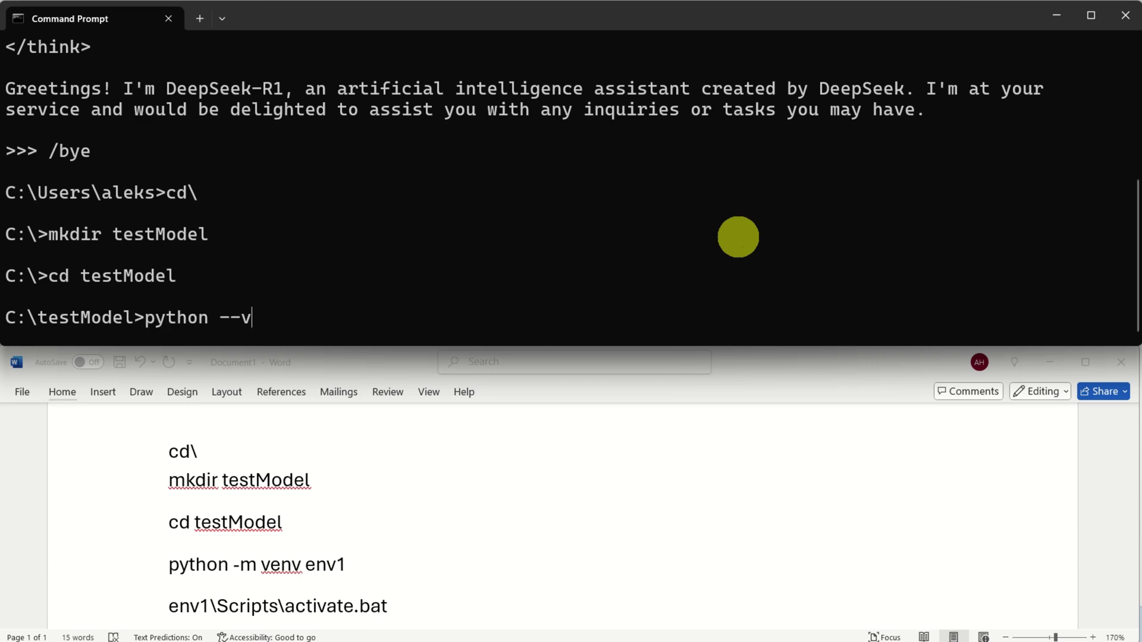
type("ersion")
key("Return")
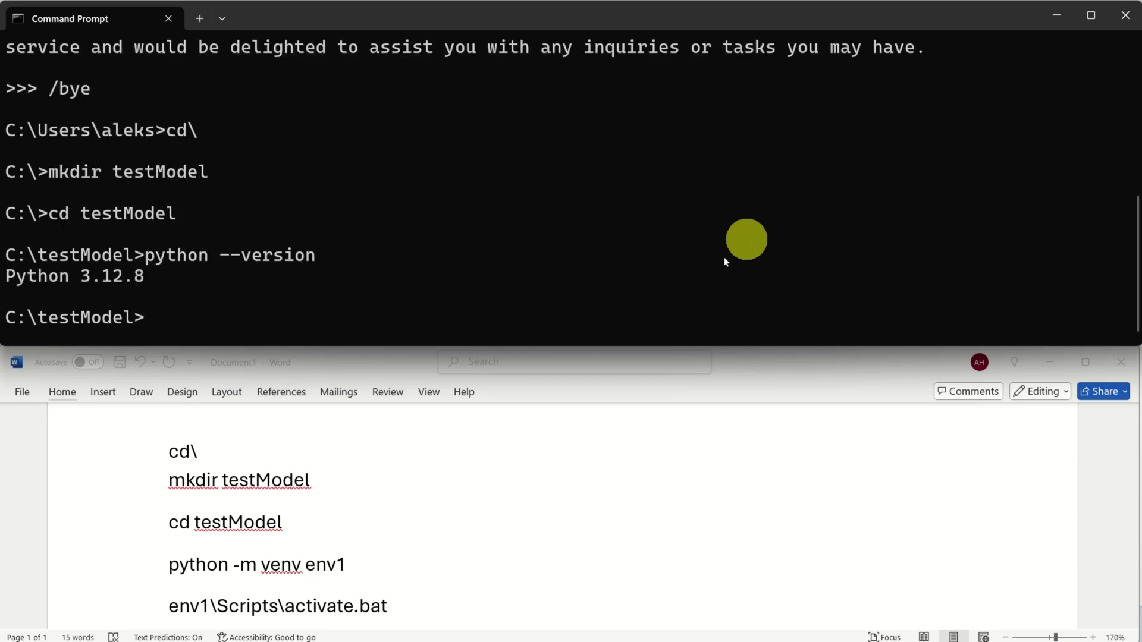
left_click_drag(86, 279, 138, 280)
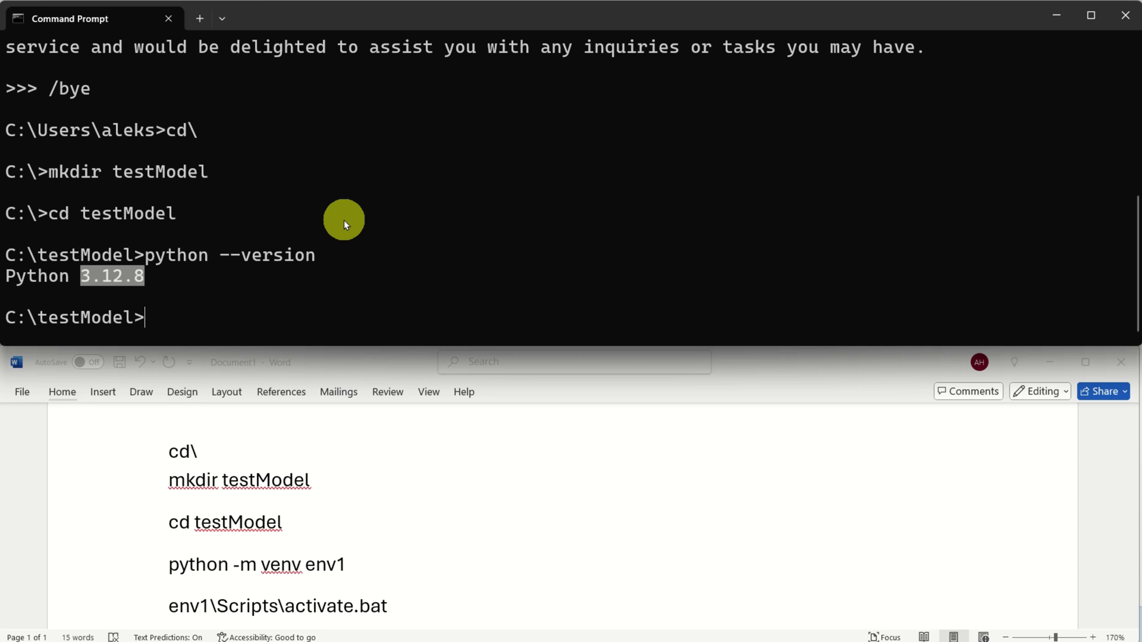
key("alt+Tab")
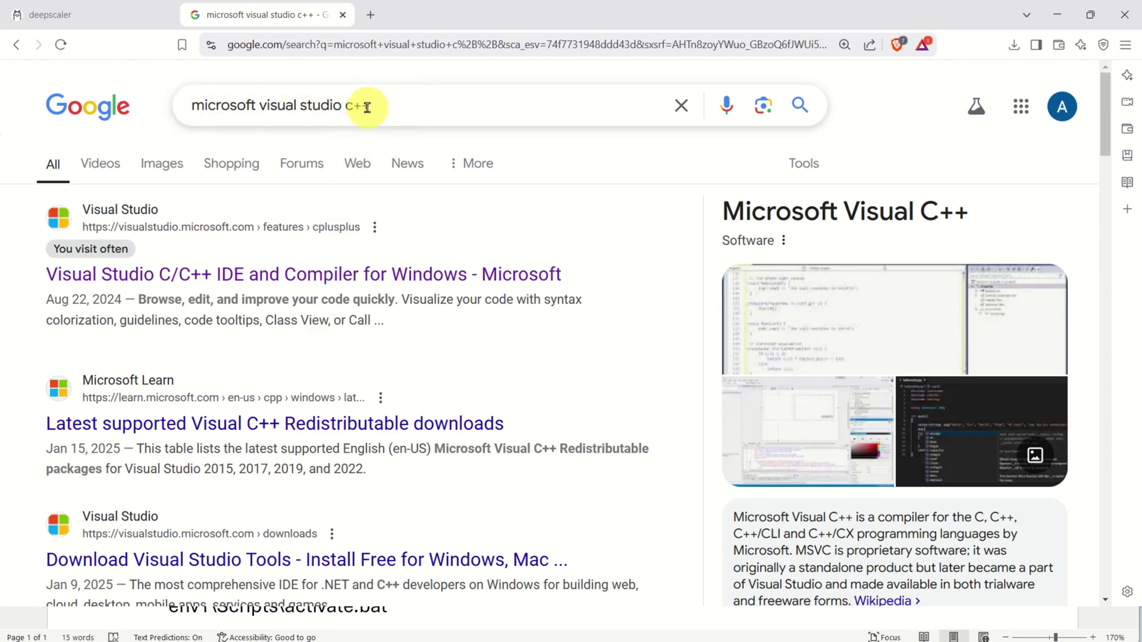
Open the Visual Studio C/C++ result and expand 'Download Visual Studio with C++' to show the 2022 editions
left_click(329, 284)
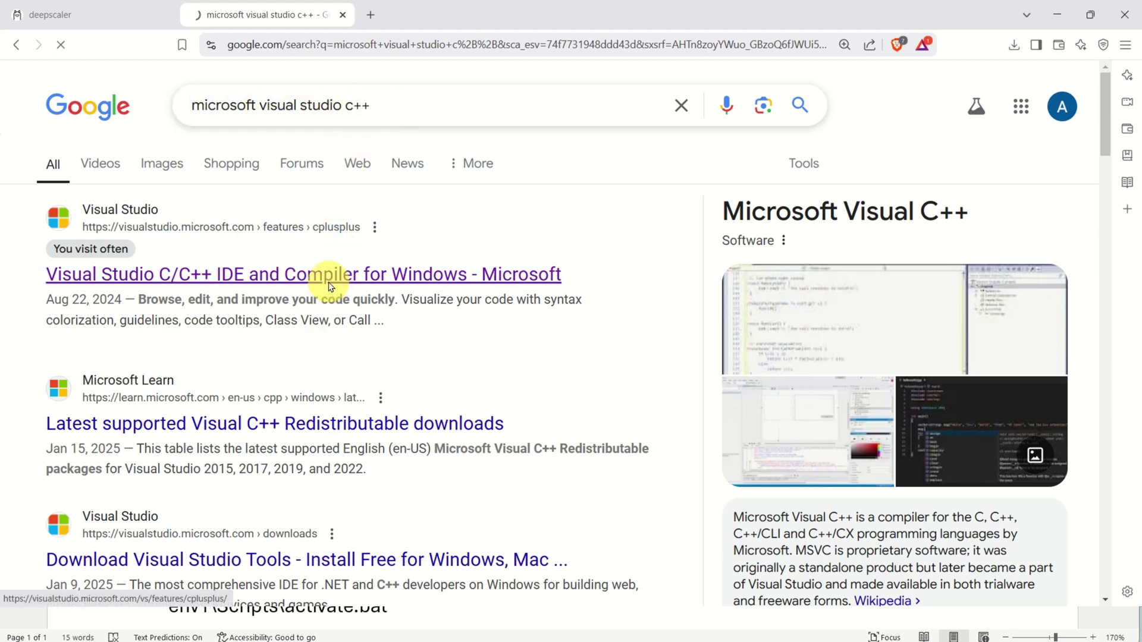
scroll(340, 251, "down", 4)
left_click(304, 393)
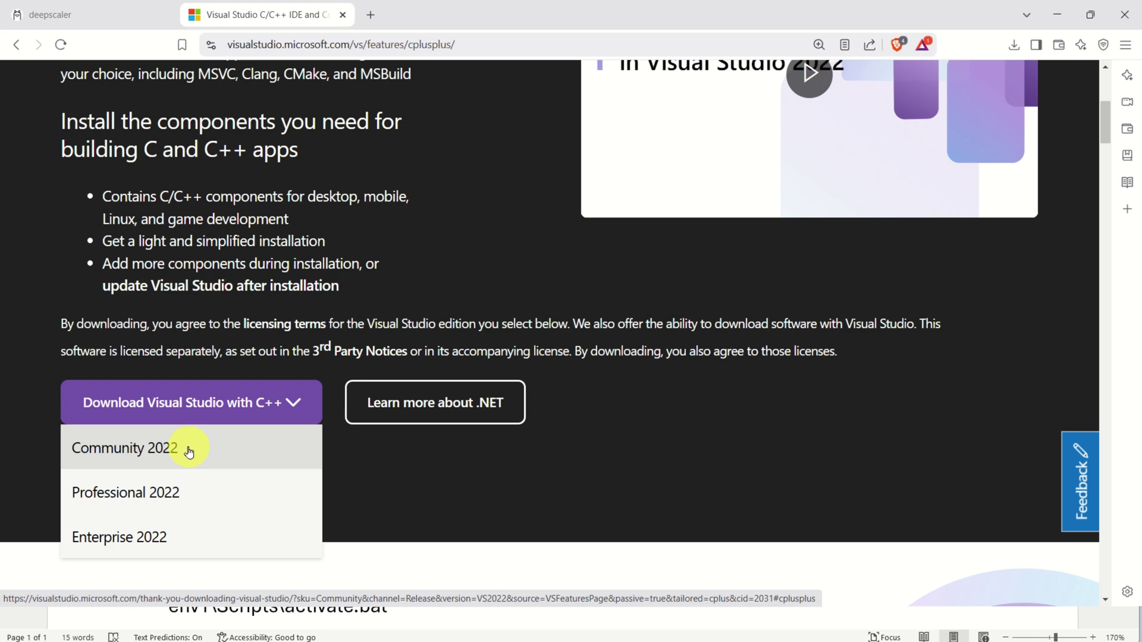
In a new tab, Google 'nvidia cuda toolkit' and open the CUDA Toolkit 12.8 downloads page
left_click(370, 15)
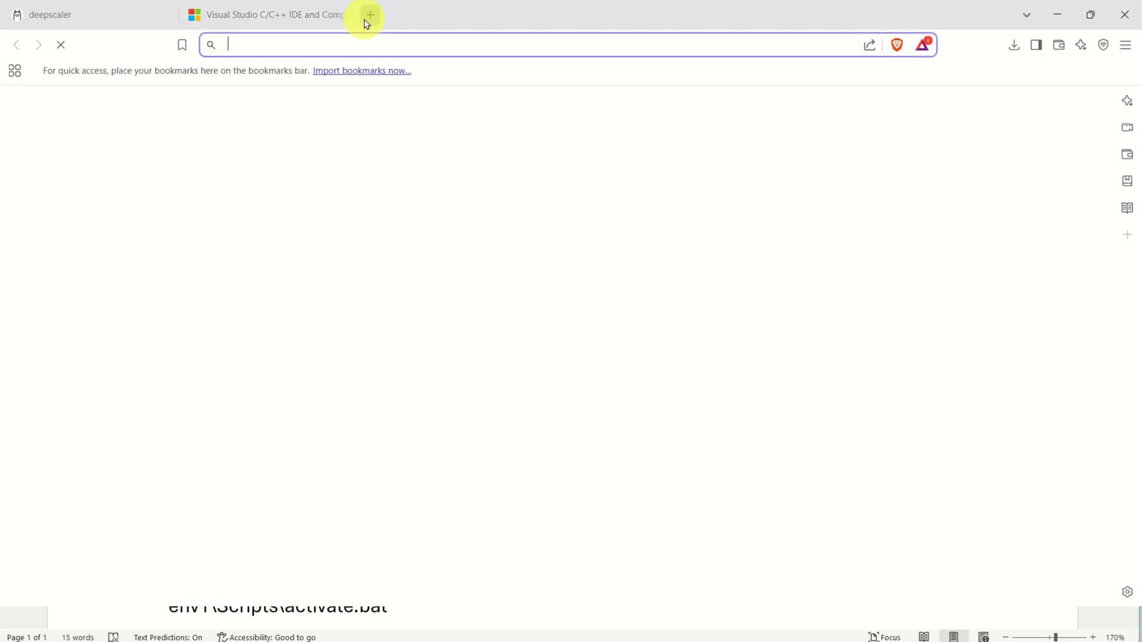
type("google.com")
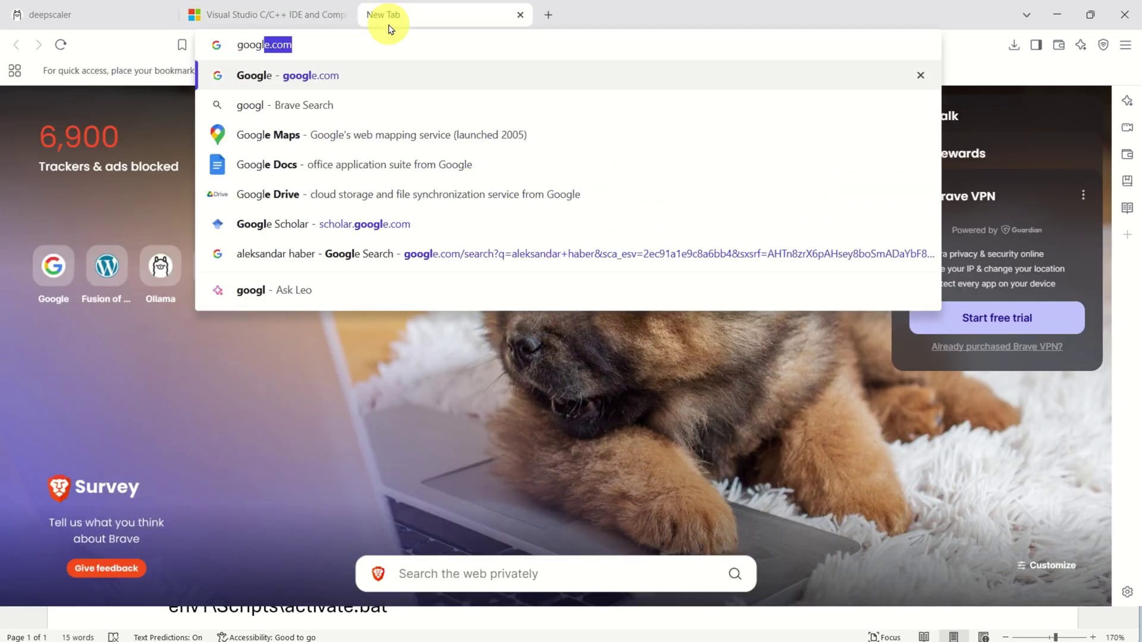
key("Return")
type("nvi")
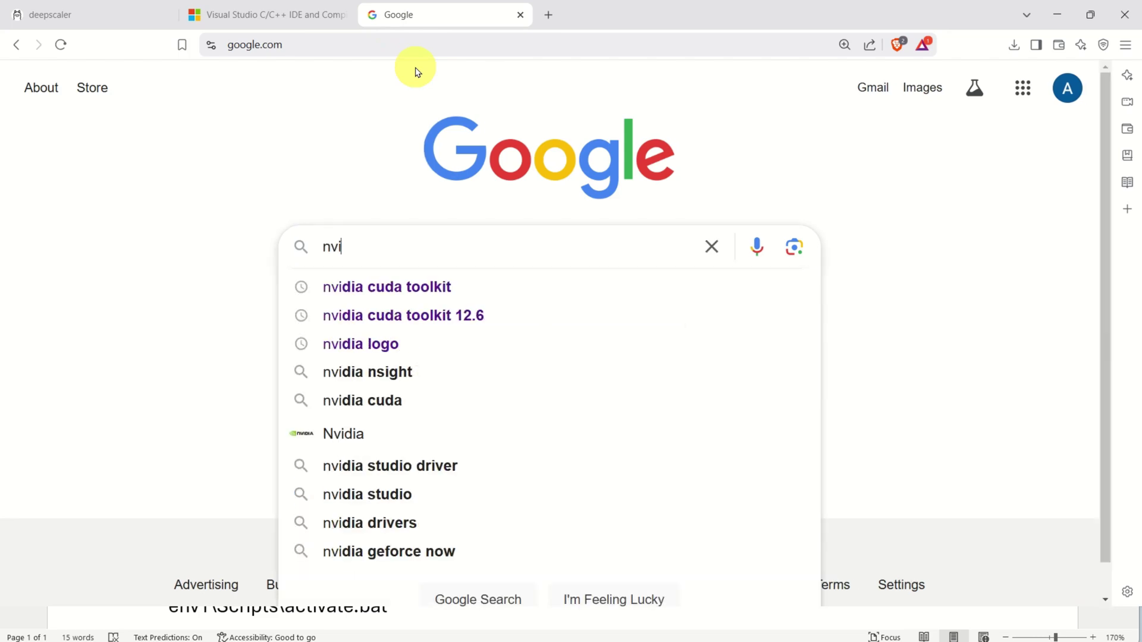
left_click(446, 287)
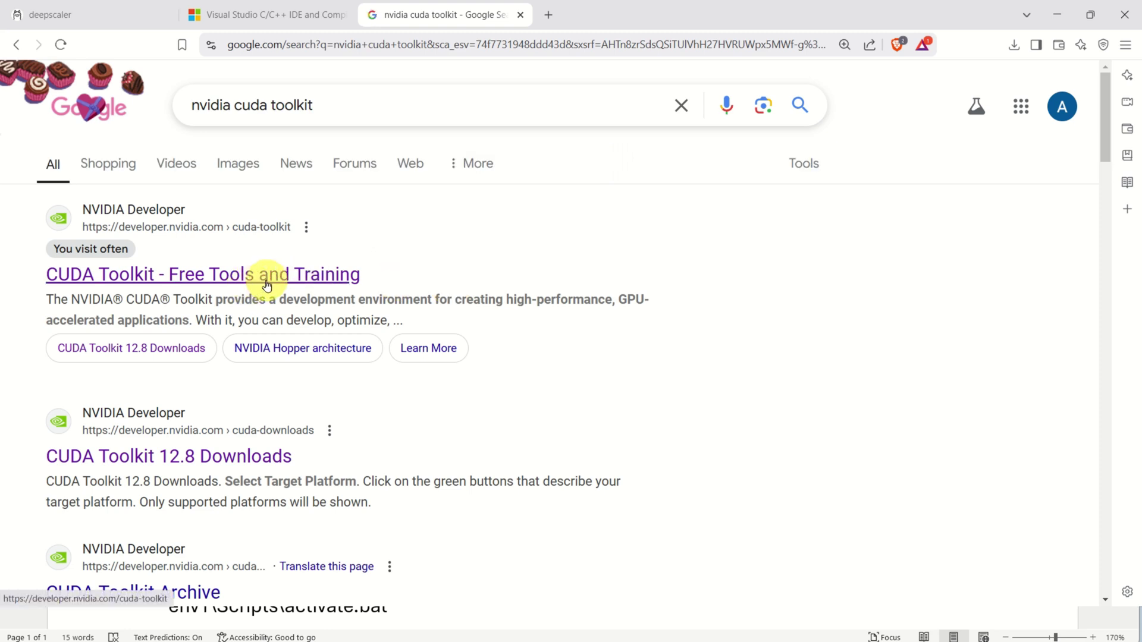
left_click(267, 286)
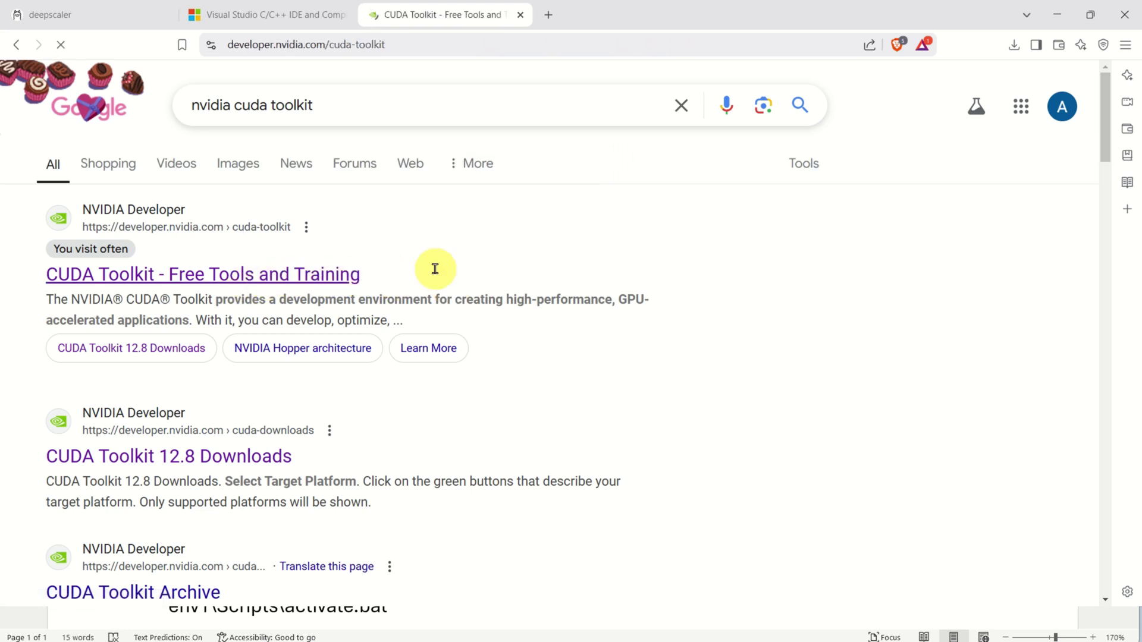
left_click(543, 461)
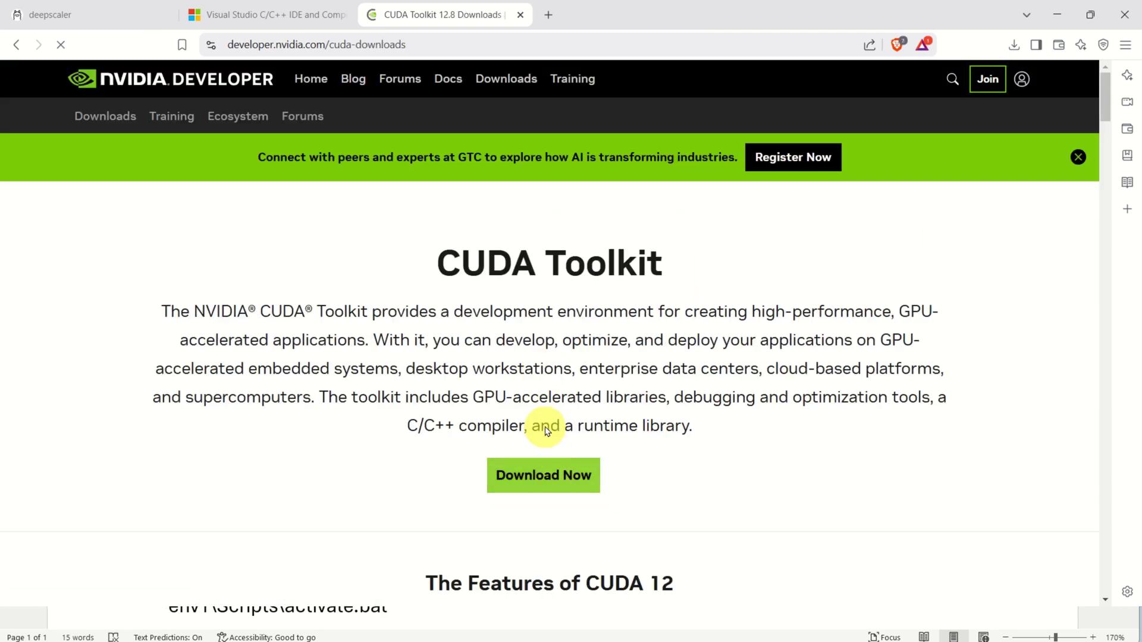
Select Windows, x86_64, version 11 and exe (local) to reveal the 3.2 GB installer
left_click(875, 134)
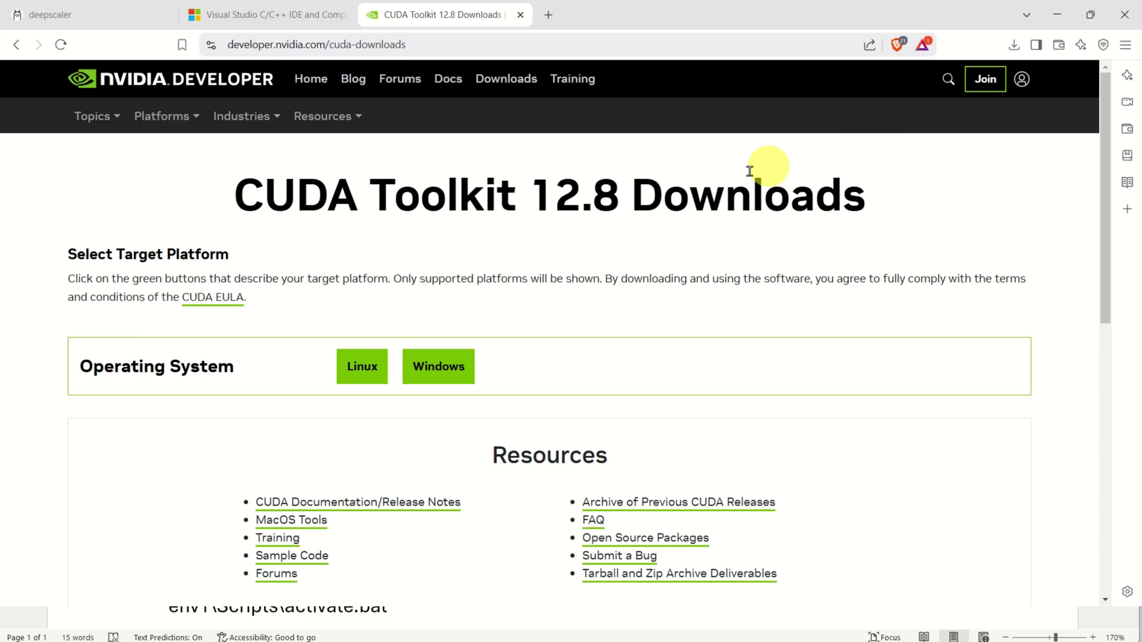
scroll(516, 253, "down", 2)
left_click(438, 218)
scroll(405, 205, "down", 1)
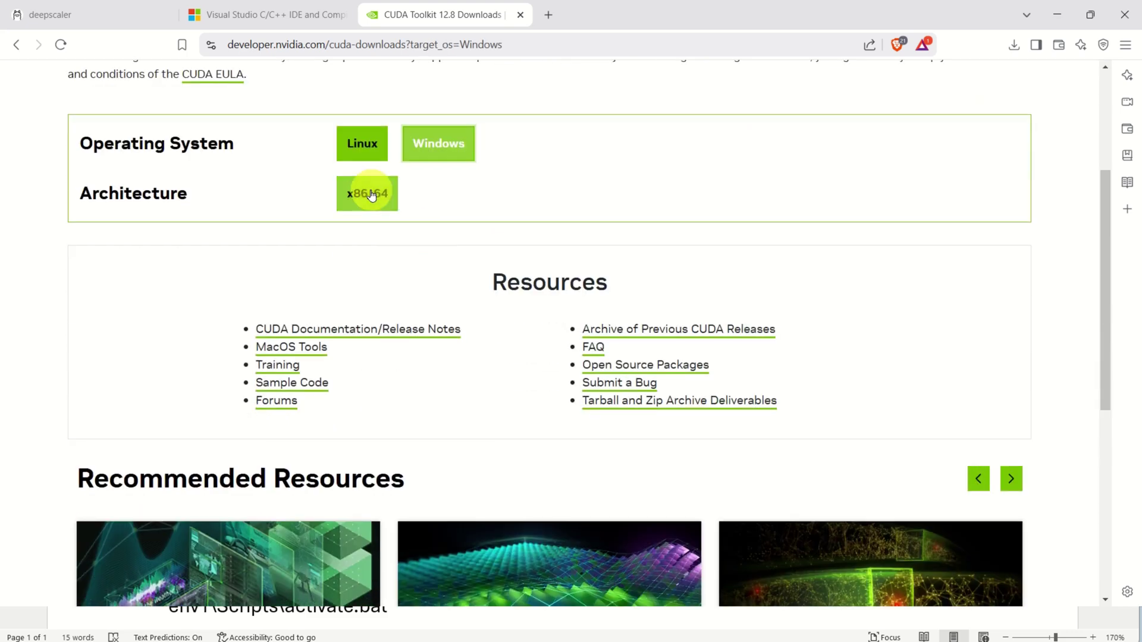
left_click(368, 192)
left_click(402, 242)
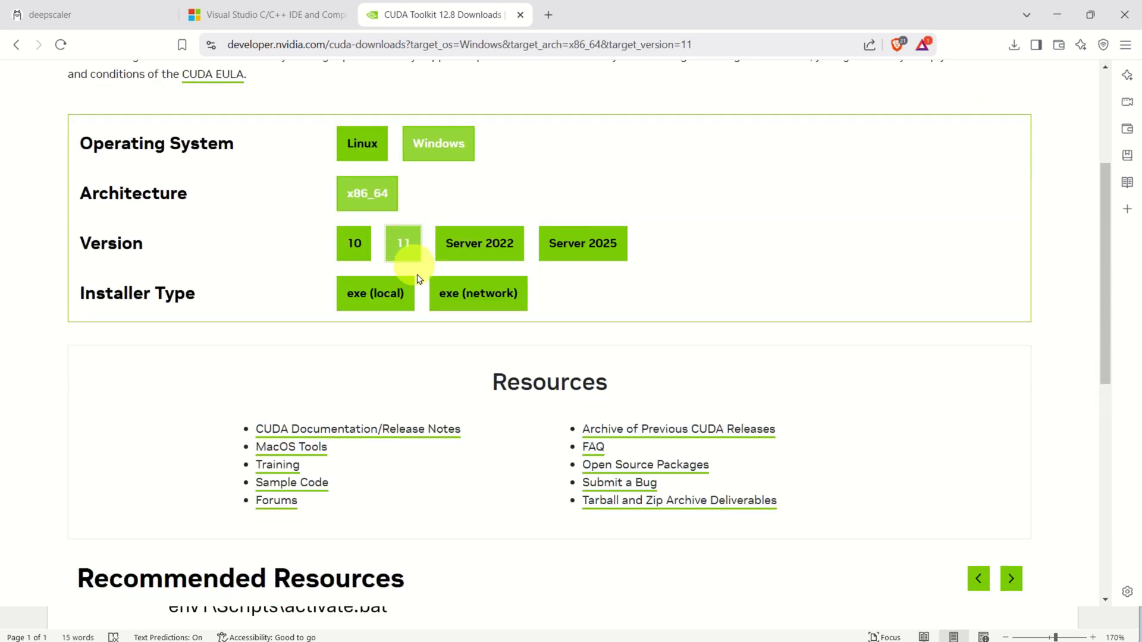
left_click(389, 306)
scroll(408, 301, "down", 2)
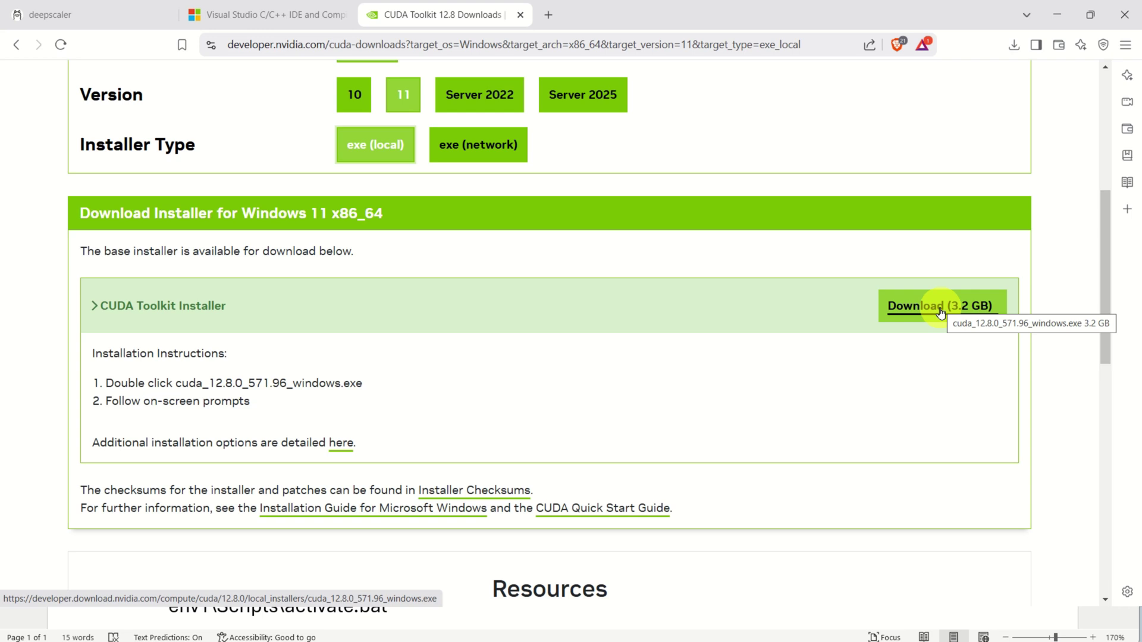
left_click(681, 622)
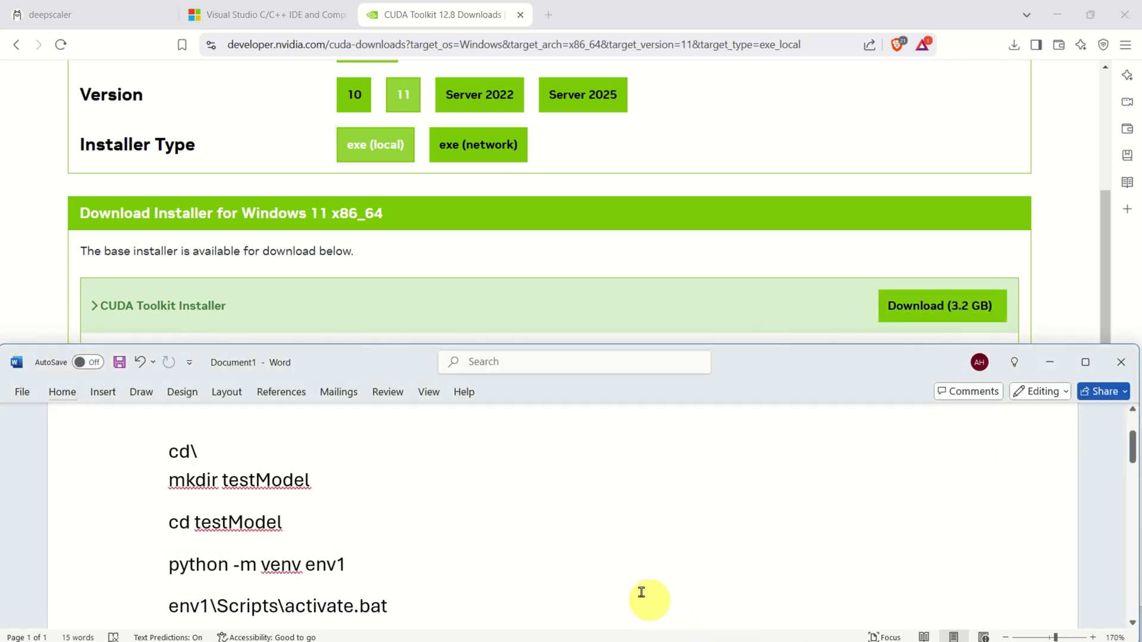
Minimize Brave and make Command Prompt at C:\testModel the active window
key("alt+Tab")
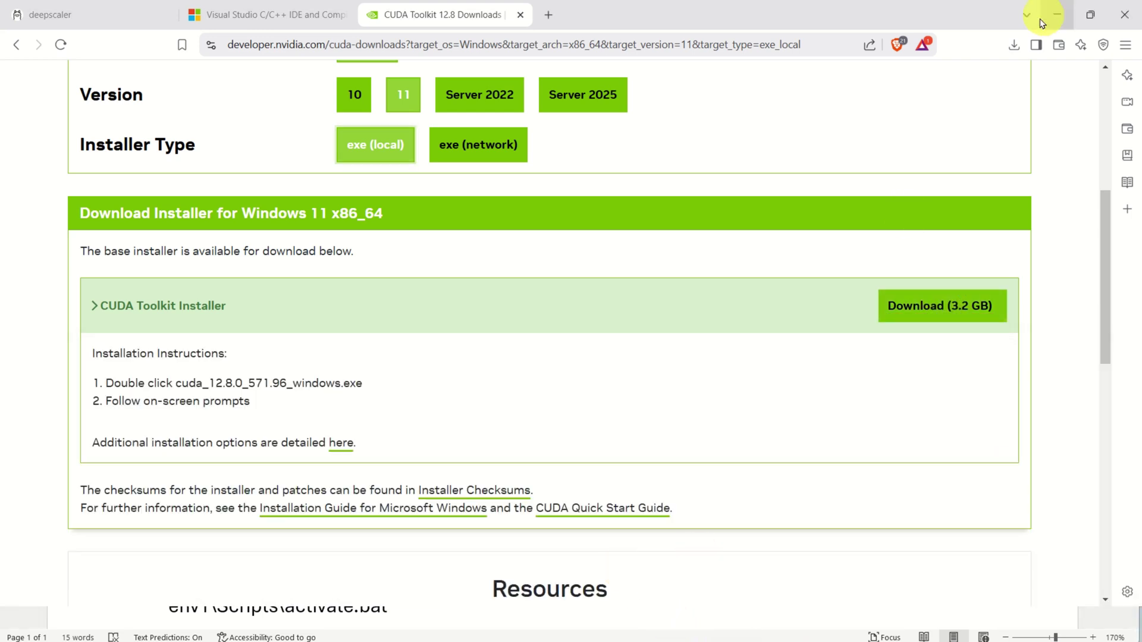
left_click(1058, 16)
left_click(417, 274)
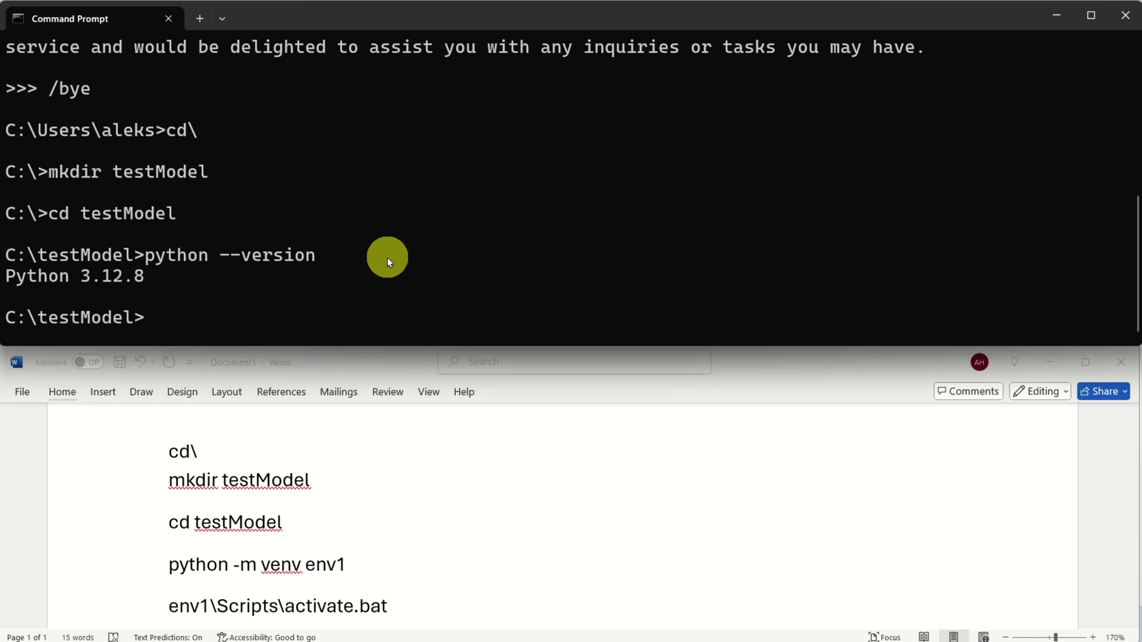
Copy env1\Scripts\activate.bat from the notes and run it in Command Prompt
scroll(373, 548, "down", 2)
triple_click(376, 548)
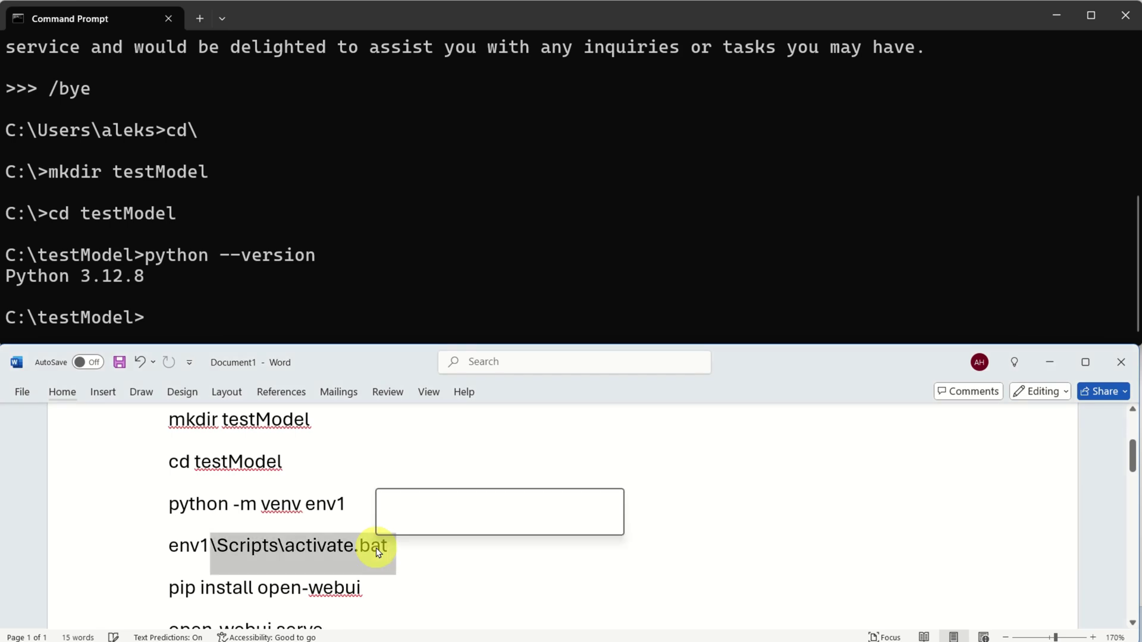
right_click(333, 546)
left_click(357, 310)
right_click(236, 314)
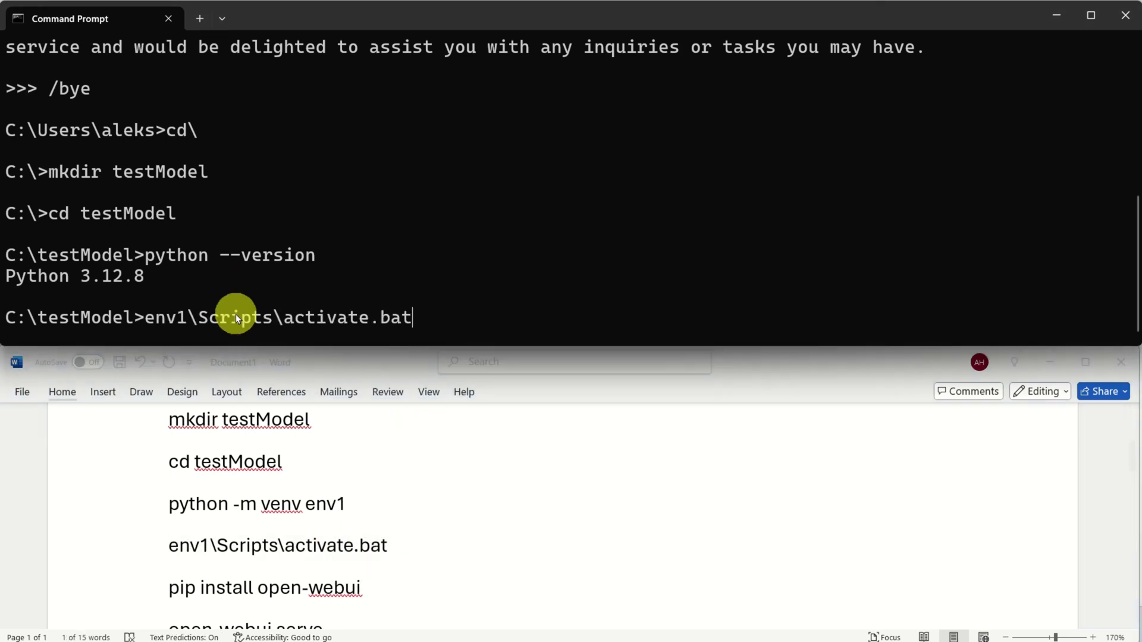
key("Return")
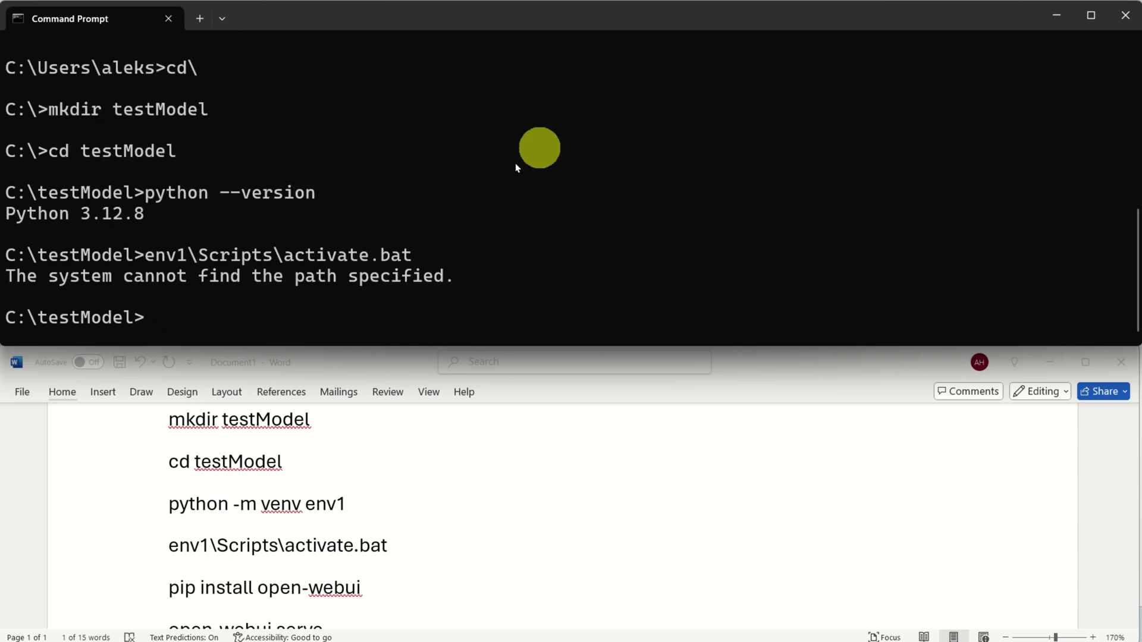
Create the env1 virtual environment by running python -m venv env1 in testModel
double_click(286, 507)
left_click(287, 509)
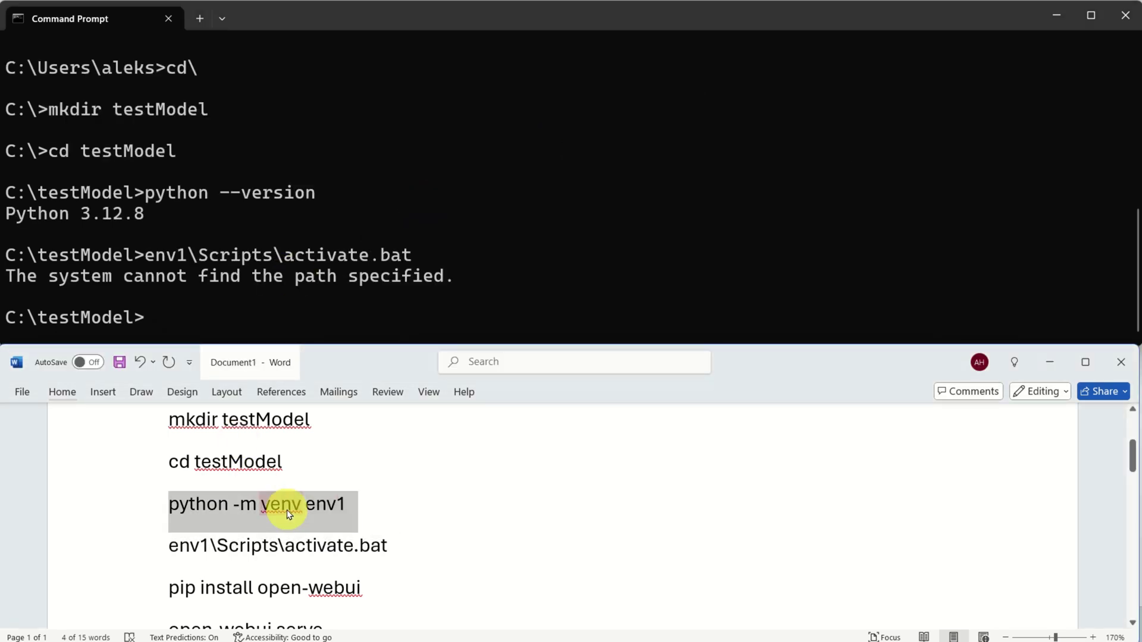
right_click(286, 509)
left_click(324, 275)
left_click(308, 316)
right_click(308, 315)
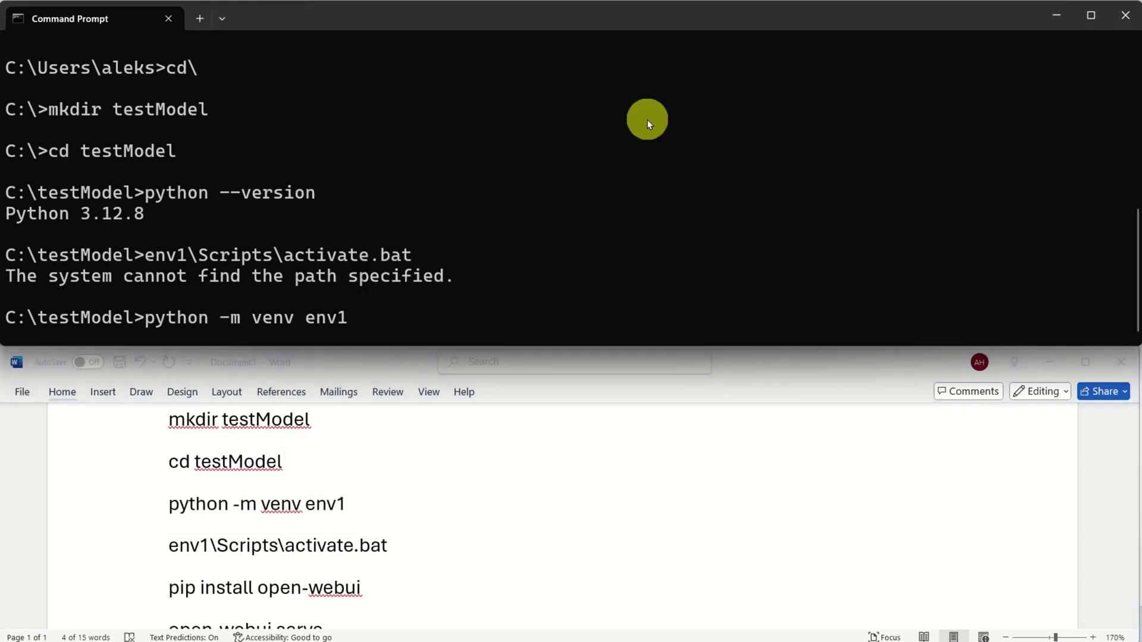
key("Return")
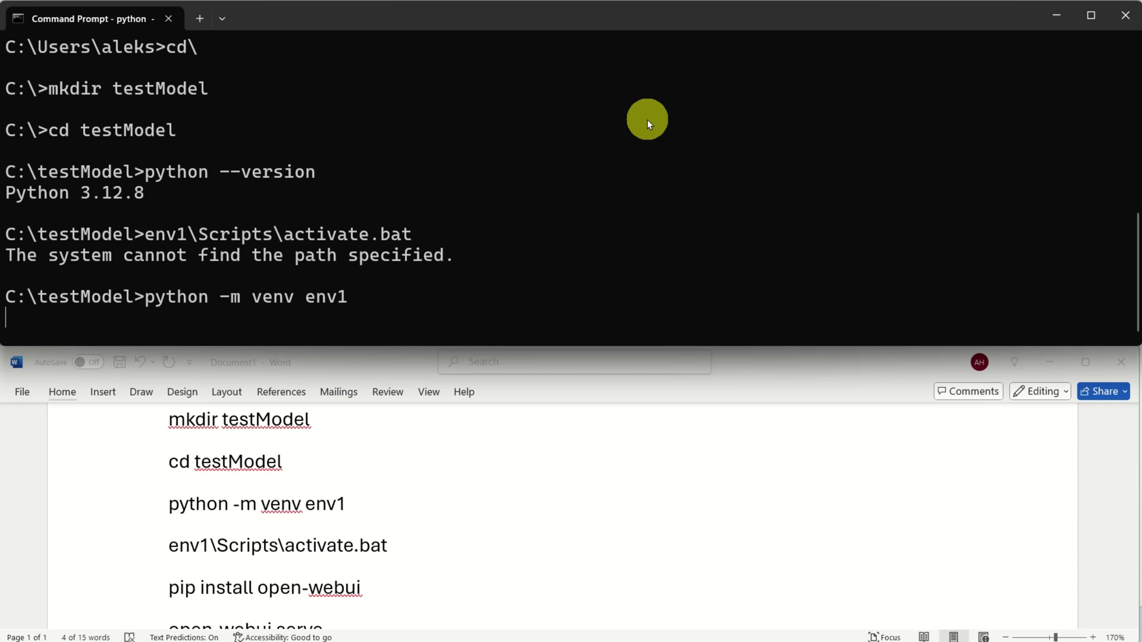
Run env1\Scripts\activate.bat again so the prompt shows (env1) C:\testModel
left_click(360, 555)
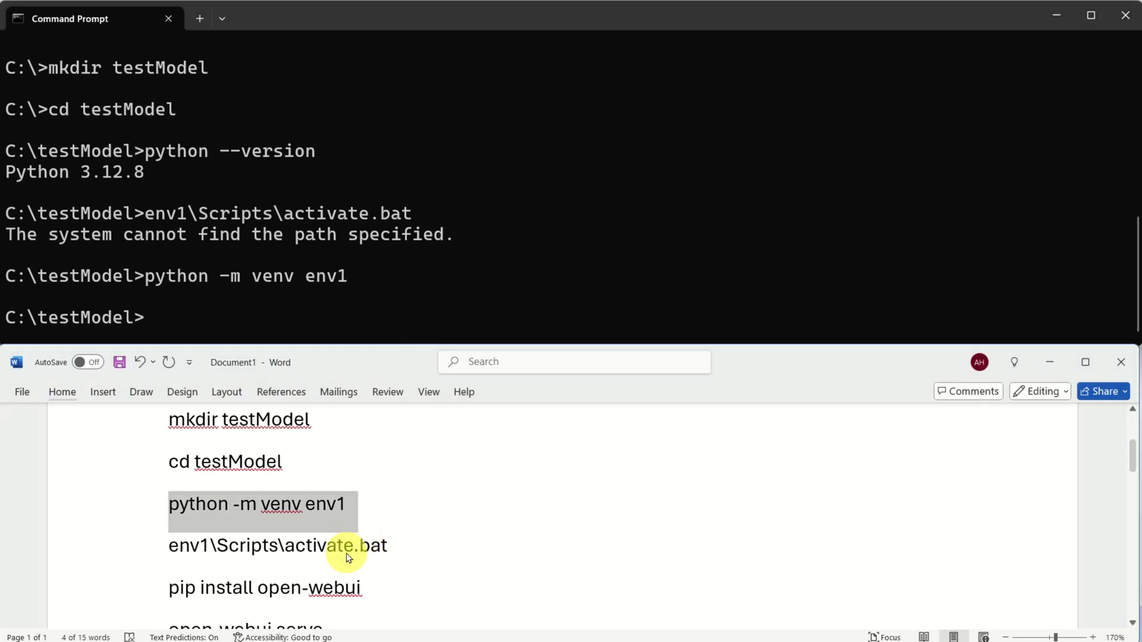
triple_click(359, 556)
right_click(359, 555)
left_click(392, 317)
left_click(306, 322)
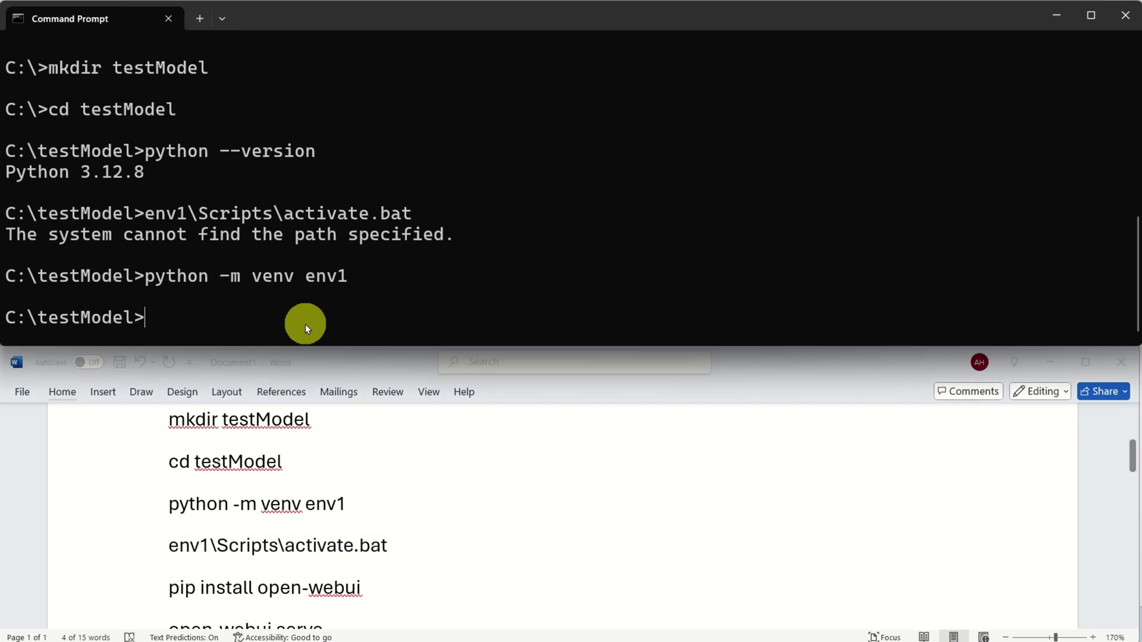
key("ctrl+v")
key("Return")
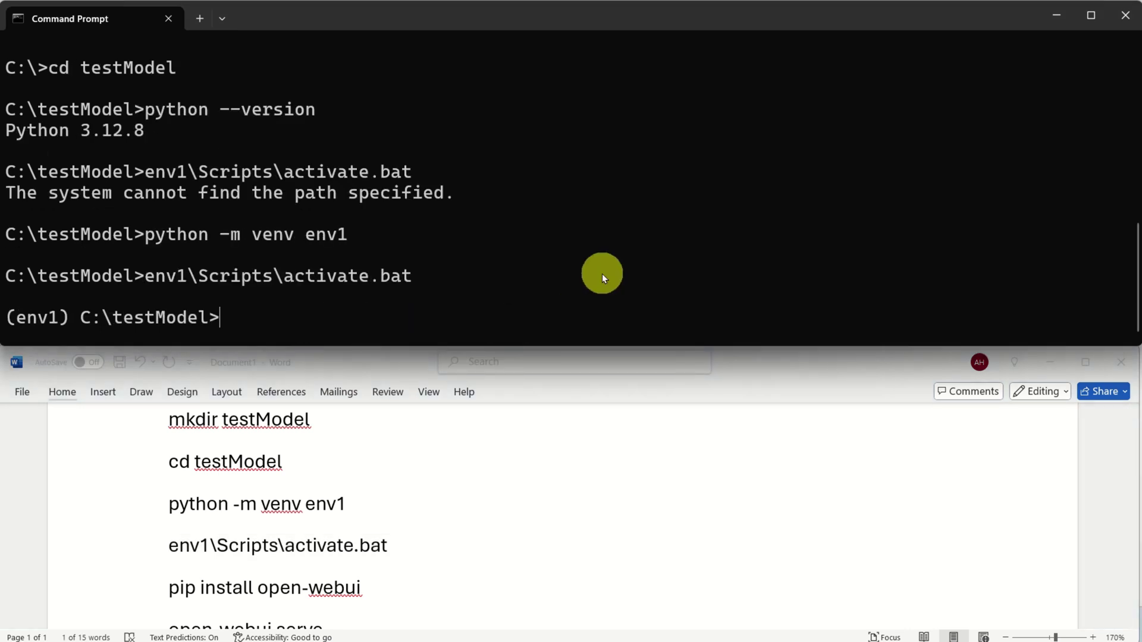
left_click_drag(72, 316, 9, 316)
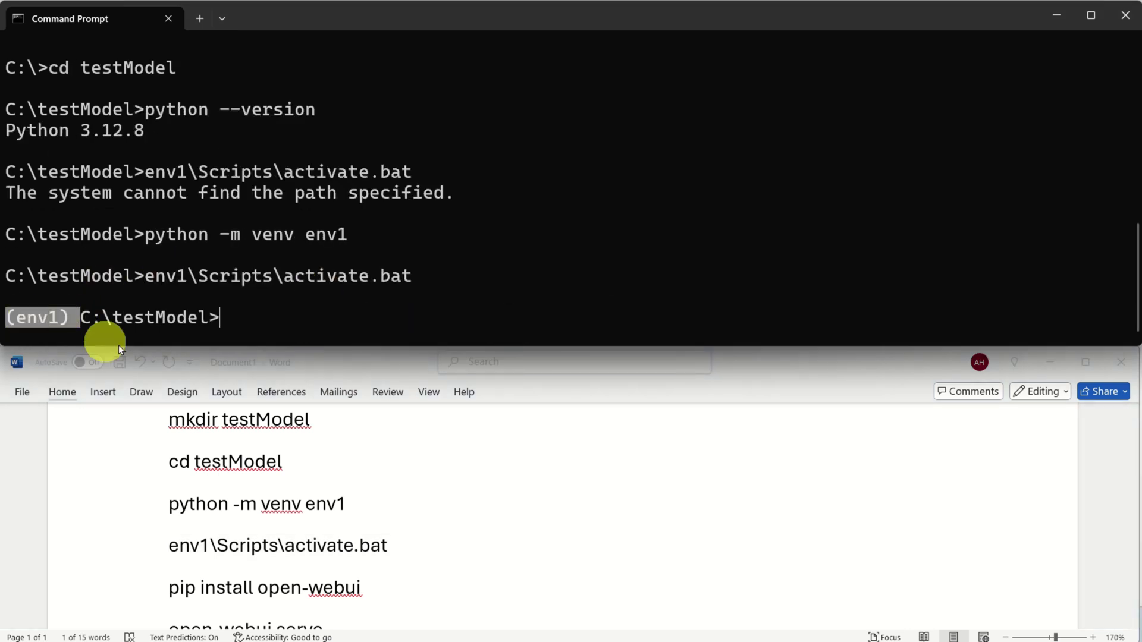
scroll(293, 466, "down", 1)
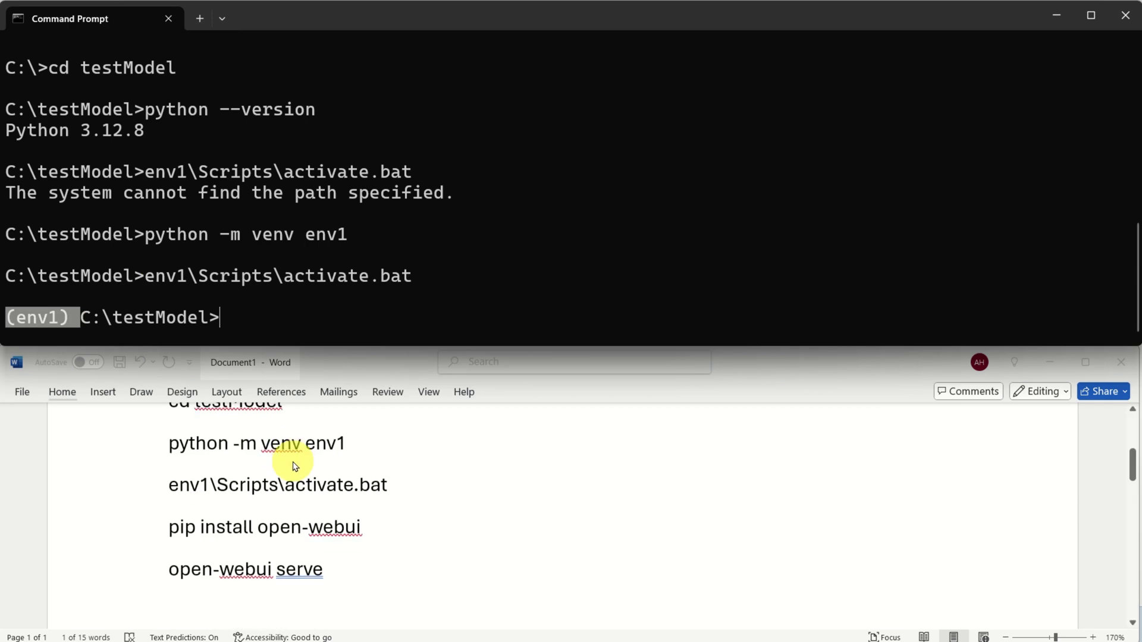
Paste pip install open-webui into Command Prompt and erase the stray pasted (env1) text
left_click(331, 535)
triple_click(330, 533)
right_click(330, 533)
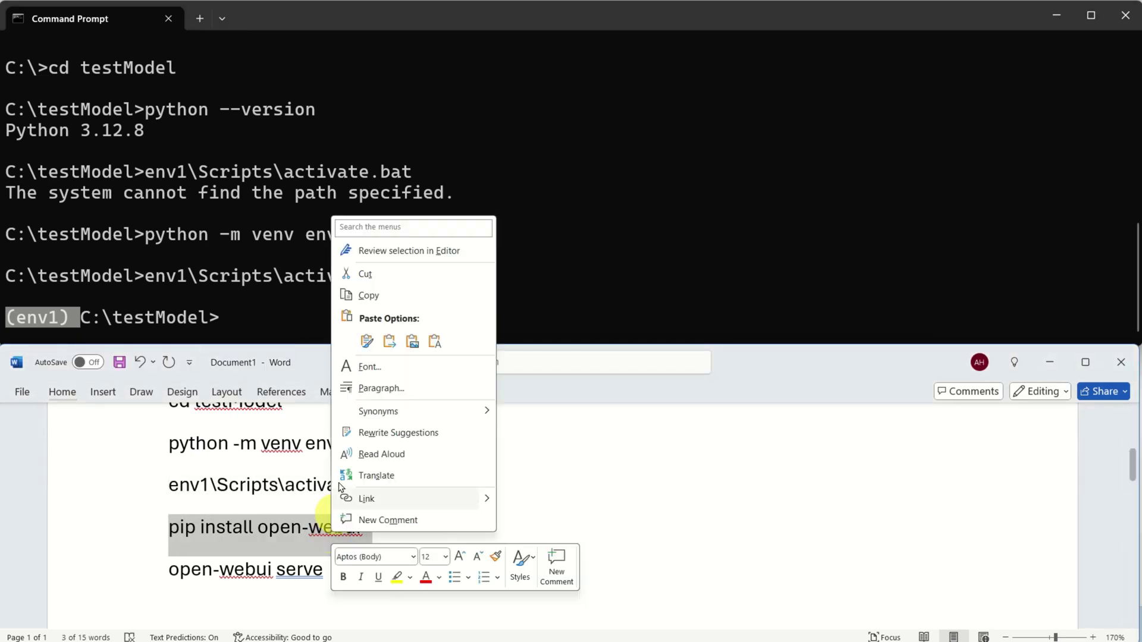
left_click(386, 295)
right_click(319, 311)
right_click(424, 320)
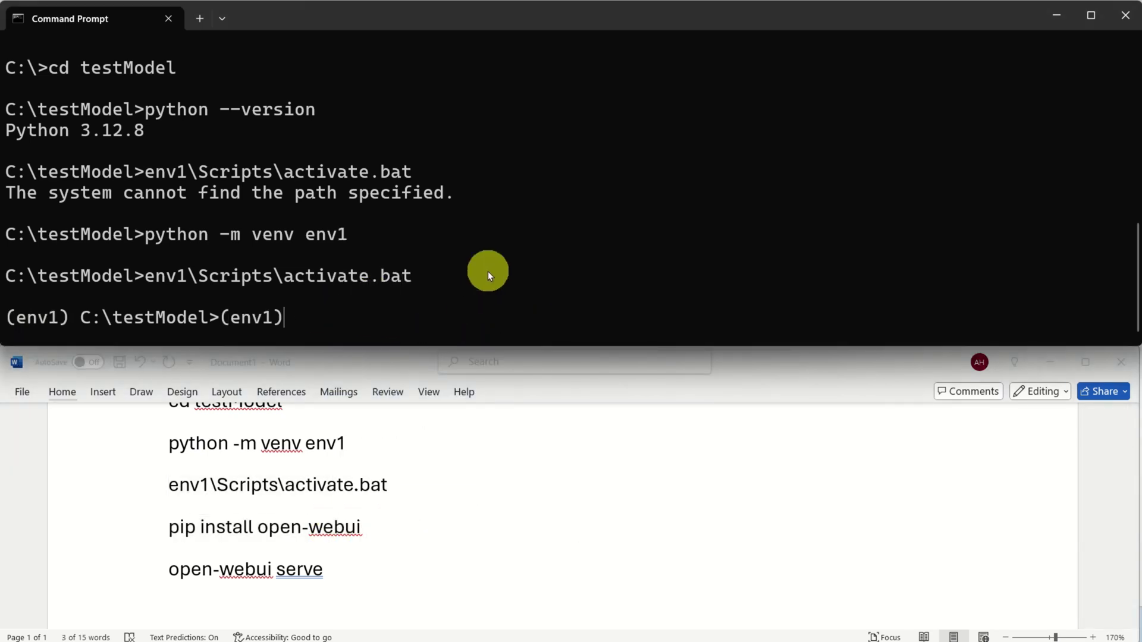
key("BackSpace")
key("BackSpace")
key("BackSpace")
key("BackSpace")
key("BackSpace")
key("BackSpace")
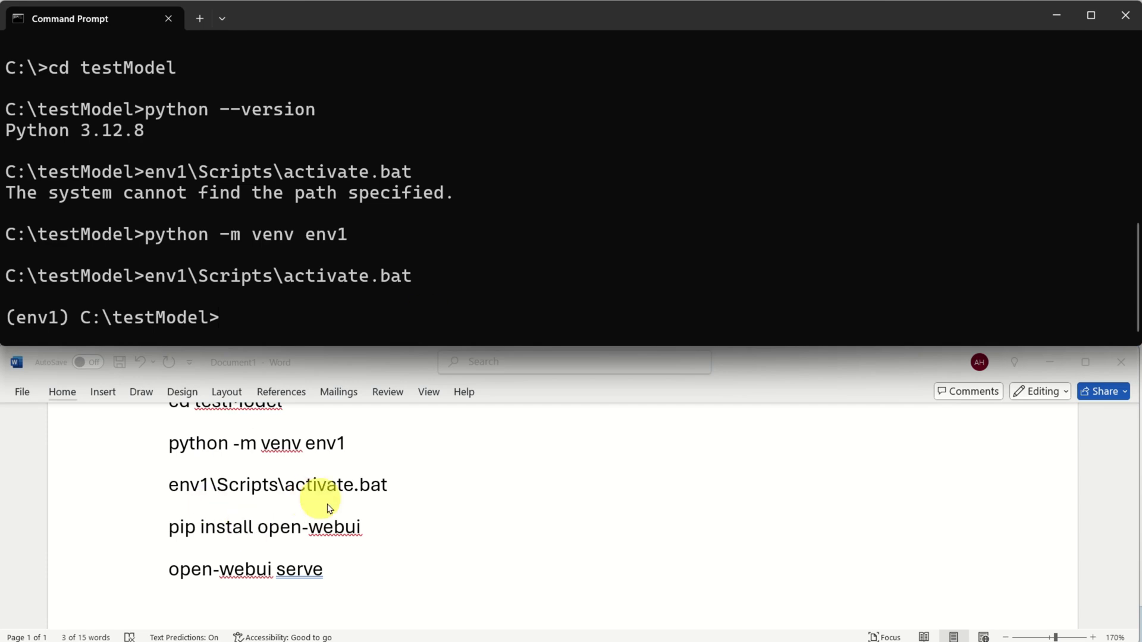
Run pip install open-webui inside env1 and wait for the installation to finish
left_click(381, 528)
left_click(133, 528)
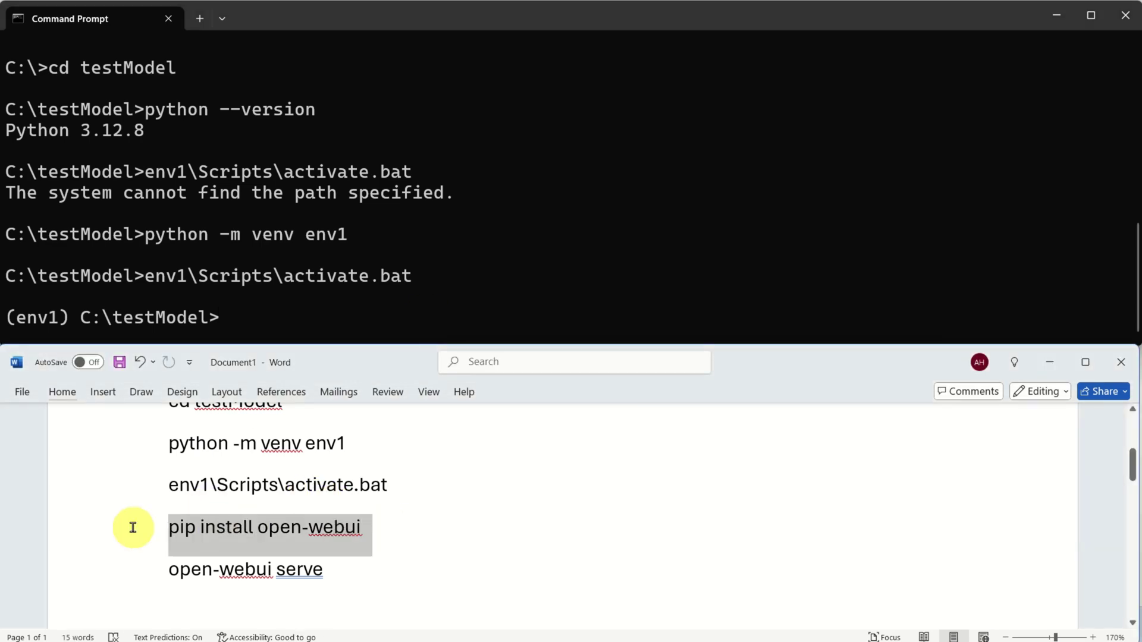
right_click(227, 533)
left_click(262, 288)
right_click(278, 325)
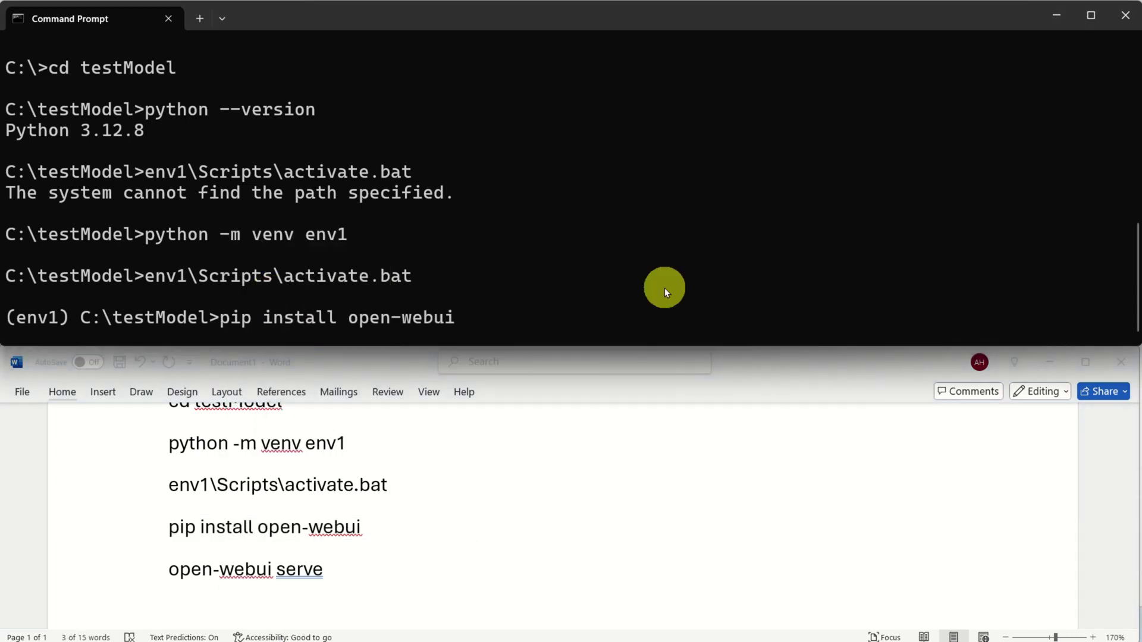
key("Return")
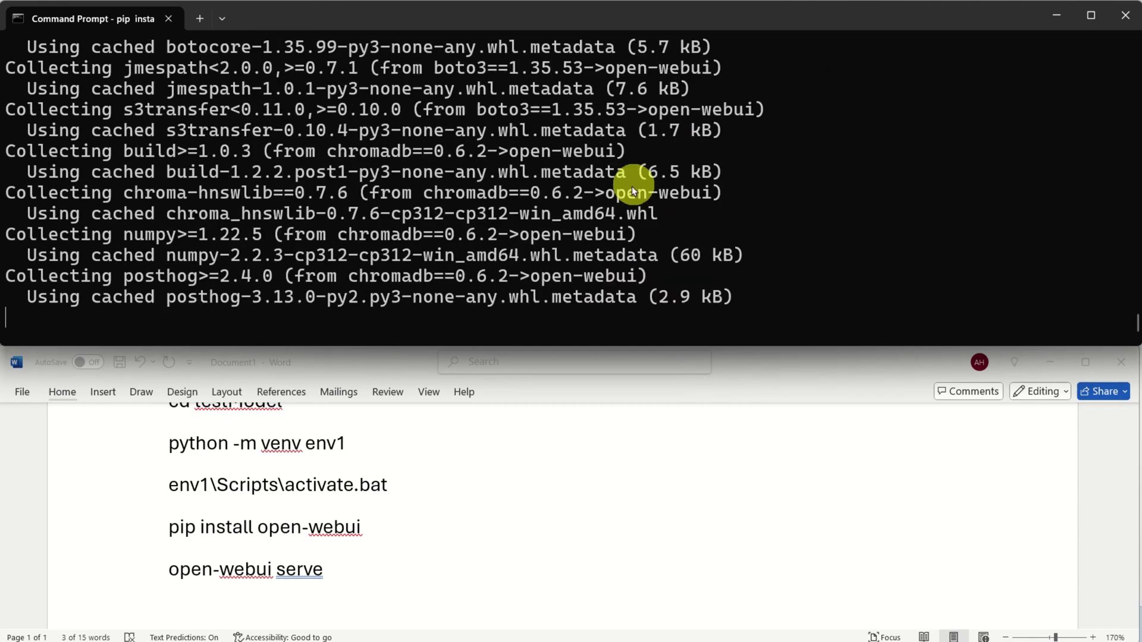
left_click_drag(878, 362, 878, 367)
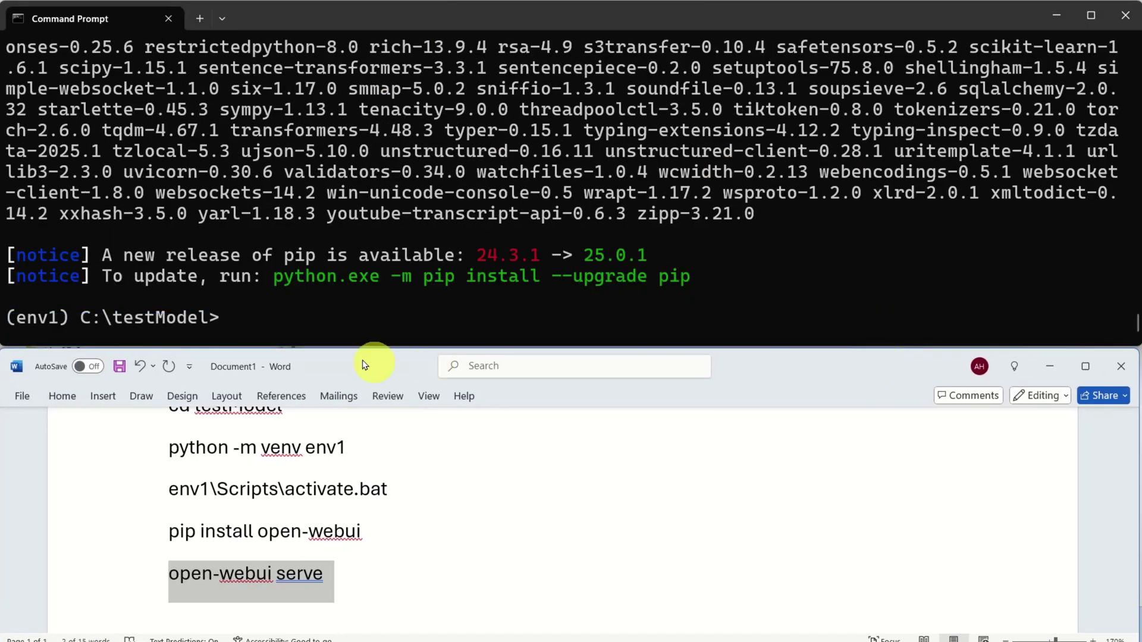
right_click(288, 320)
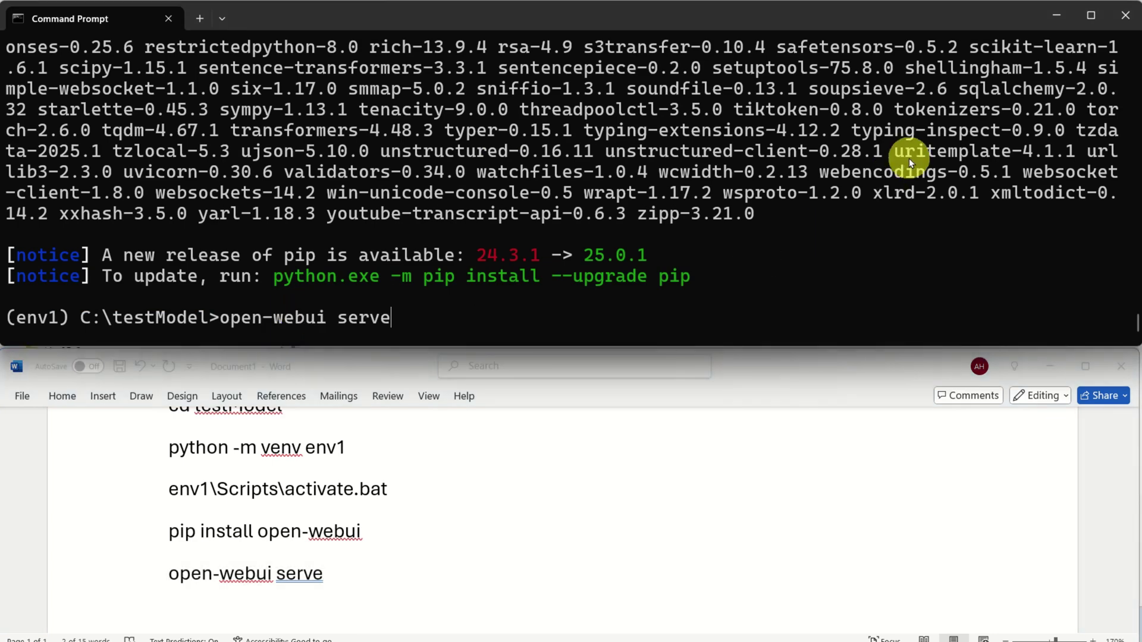
key("Return")
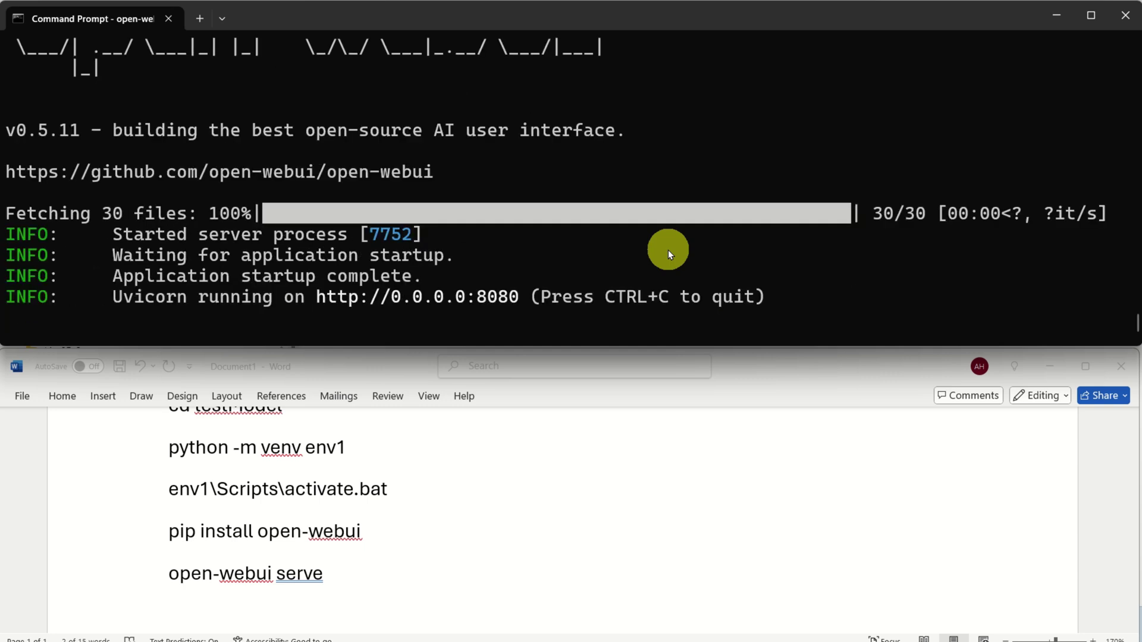
left_click_drag(519, 295, 340, 303)
right_click(315, 304)
right_click(489, 298)
right_click(344, 301)
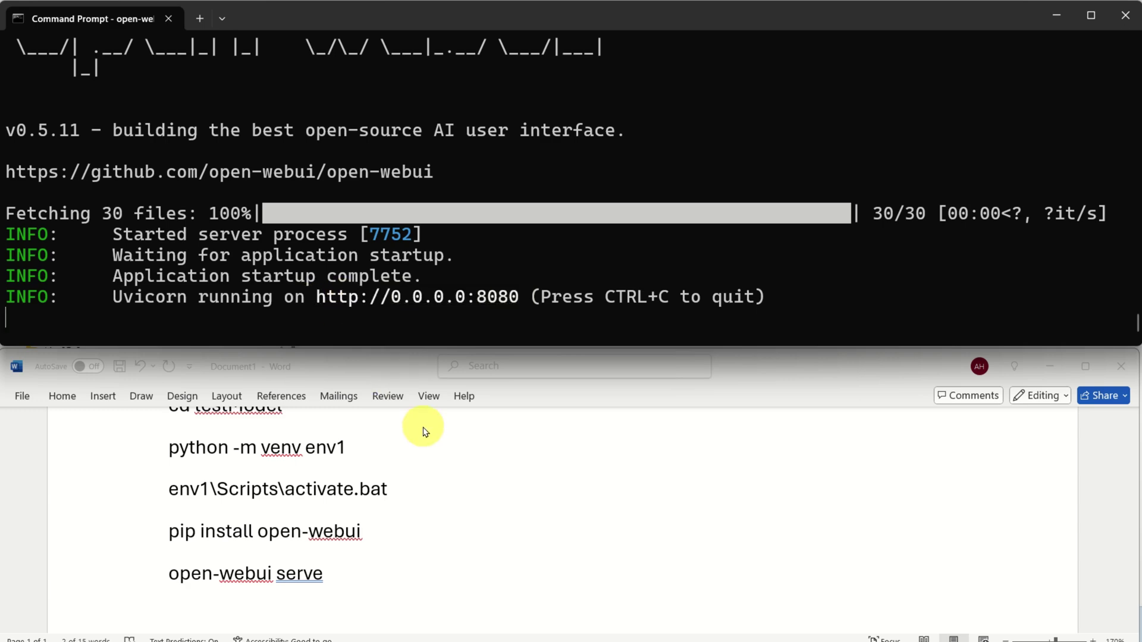
Load the copied 0.0.0.0:8080 address in a new Brave tab
left_click_drag(823, 366, 787, 280)
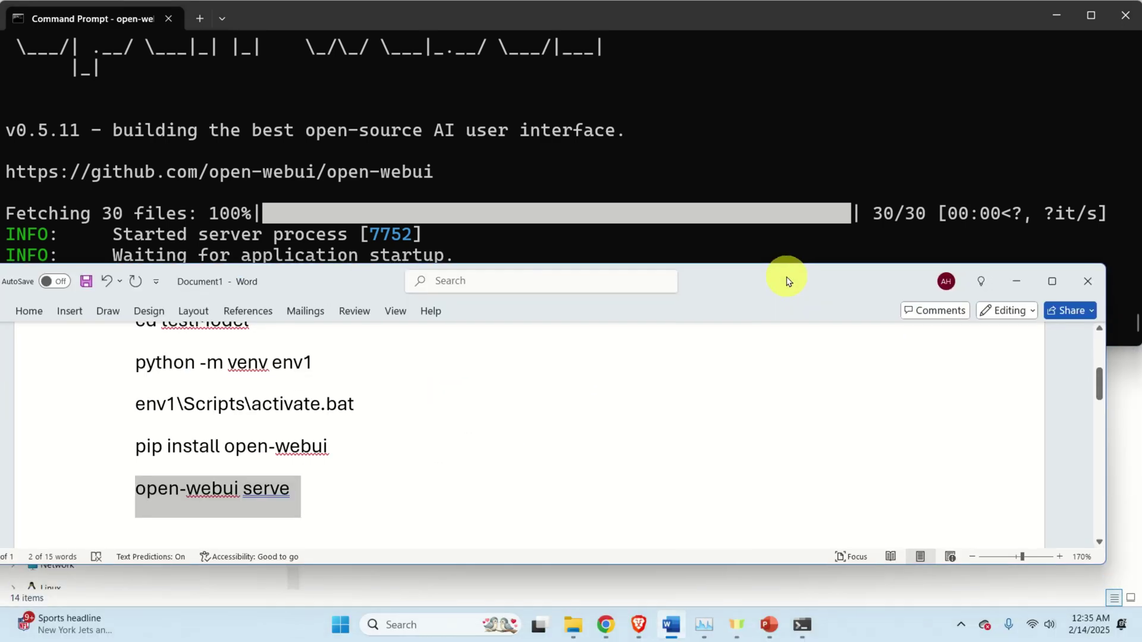
left_click(635, 610)
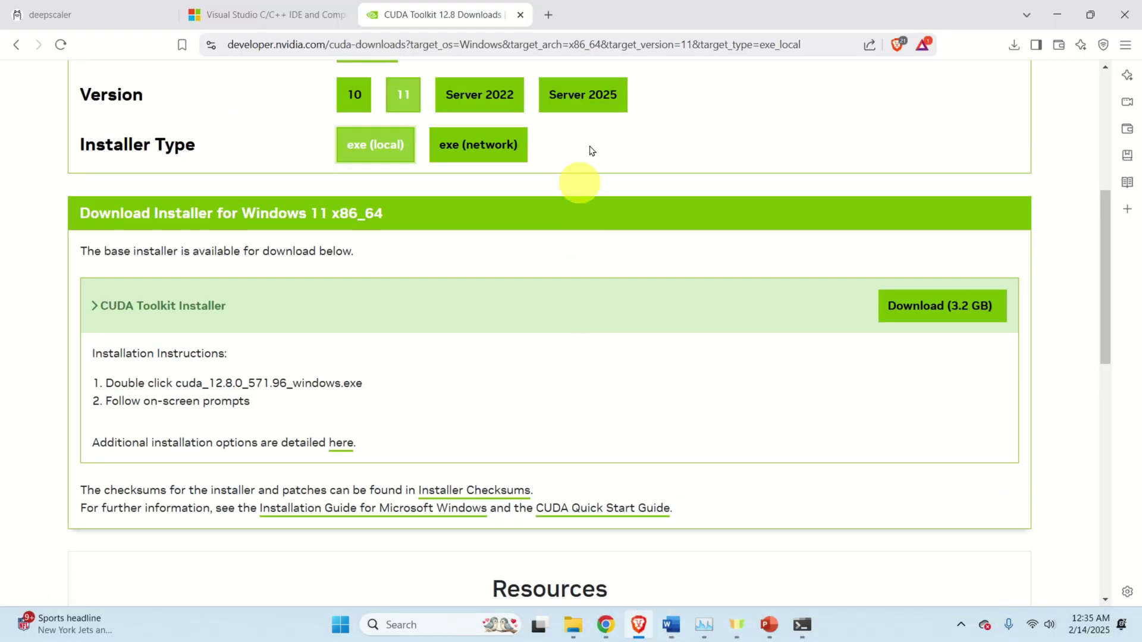
left_click(545, 16)
right_click(512, 40)
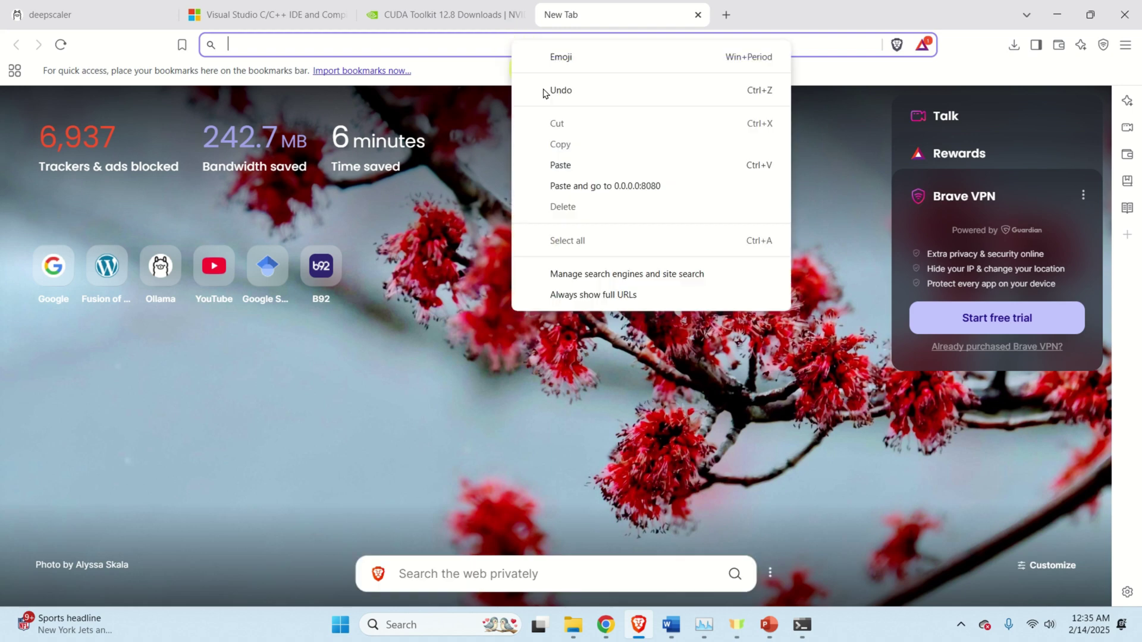
left_click(576, 168)
key("Return")
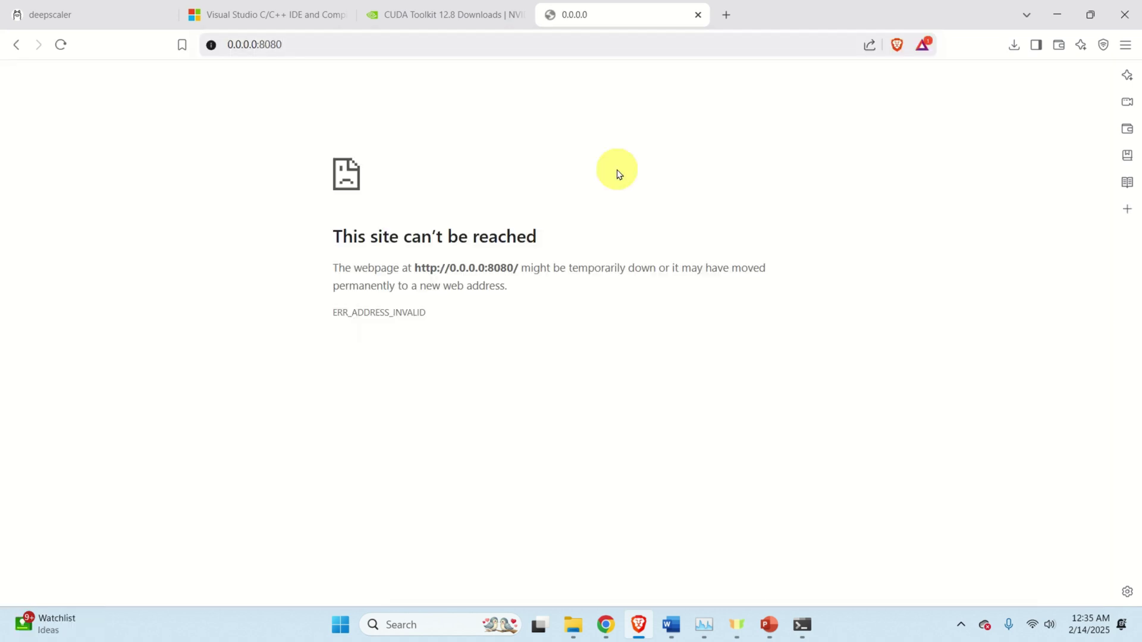
Replace 0.0.0.0 with localhost in the address and load localhost:8080
left_click(316, 47)
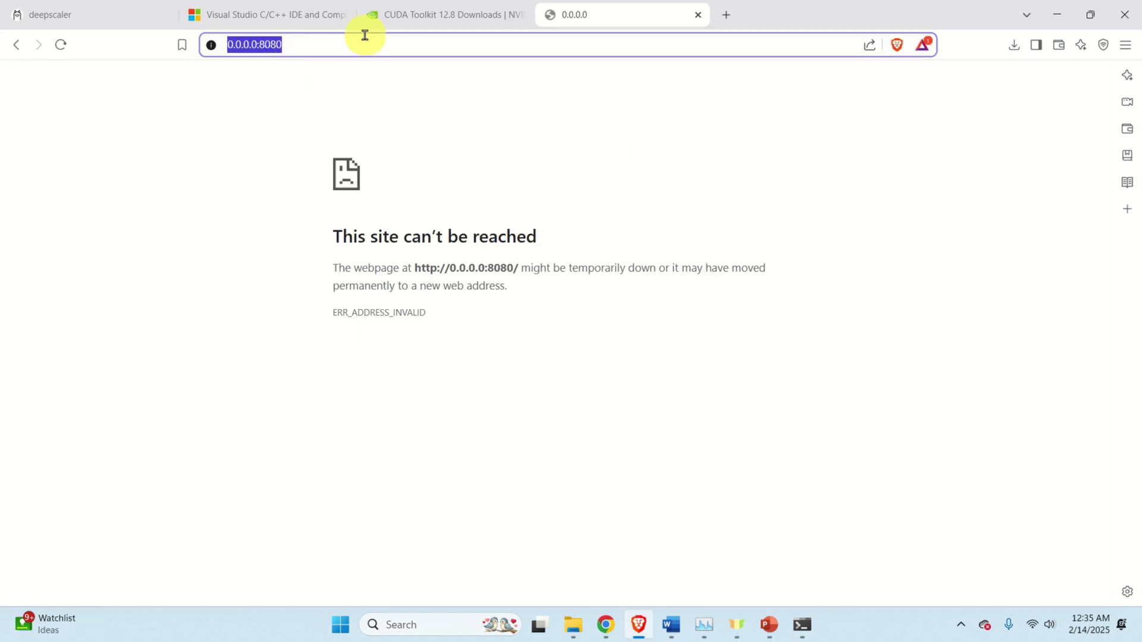
key("Home")
key("Delete")
key("Delete")
key("Delete")
key("Delete")
key("Delete")
key("Delete")
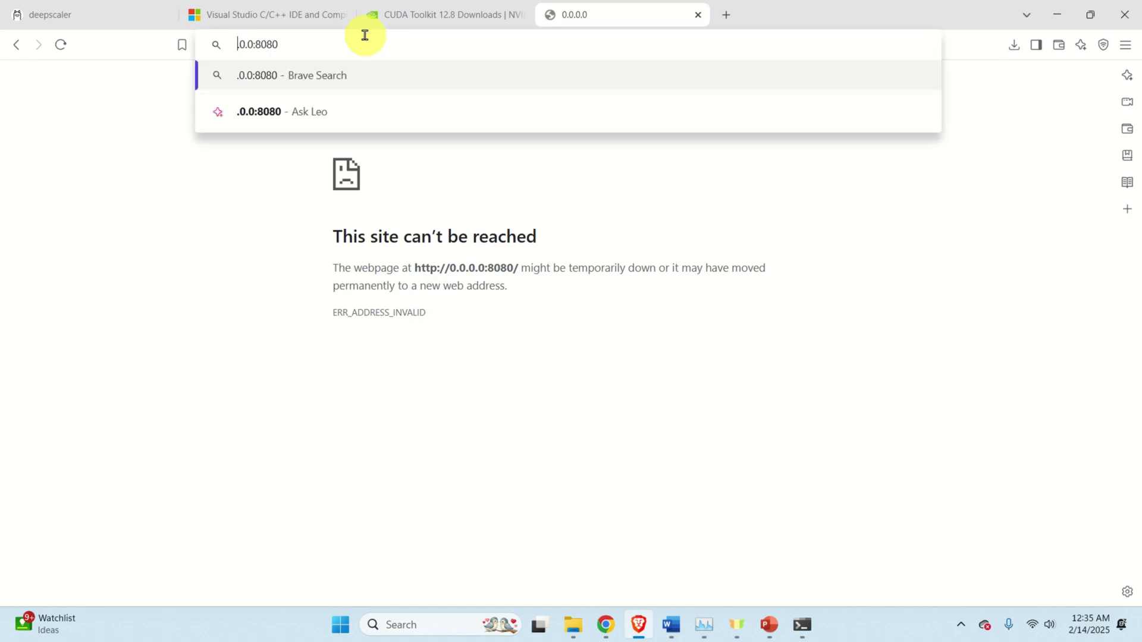
key("Delete")
type("local")
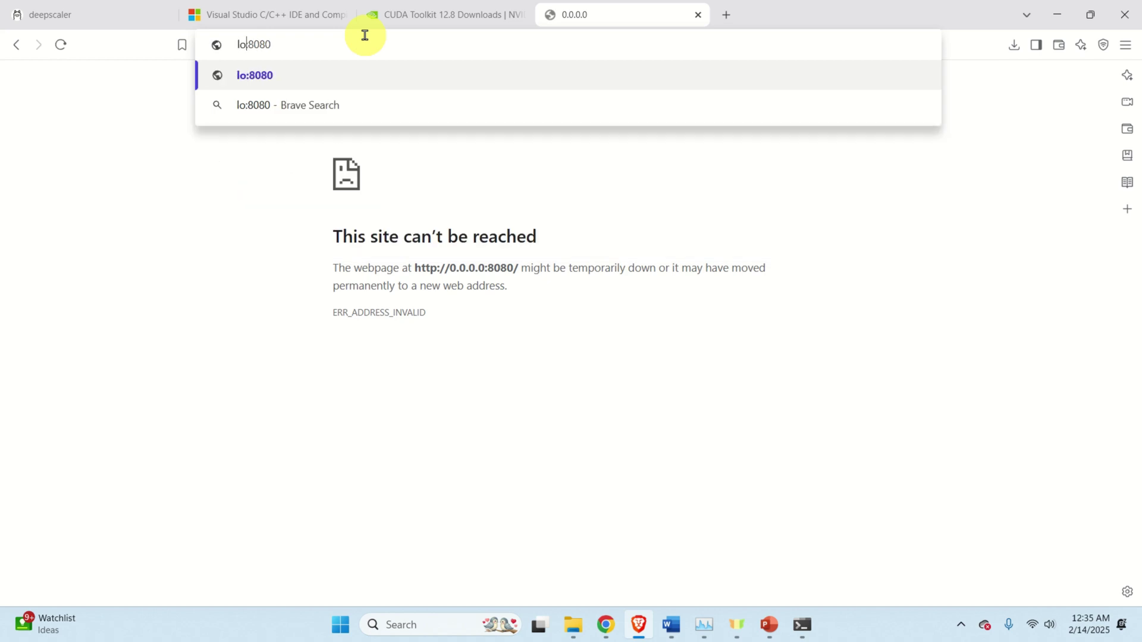
type("host")
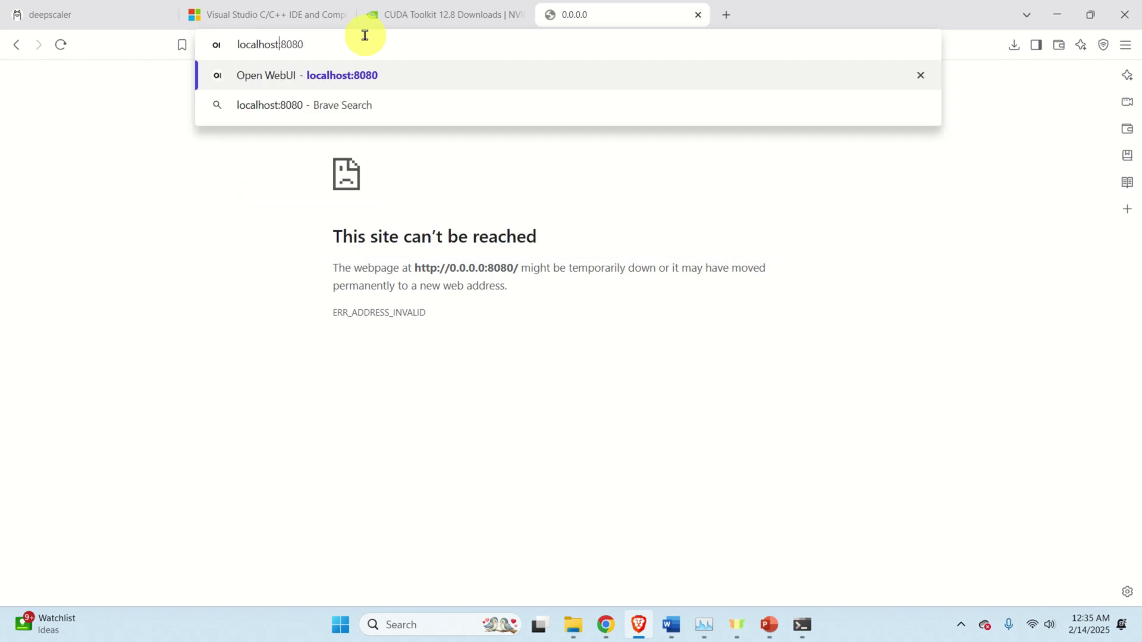
key("Return")
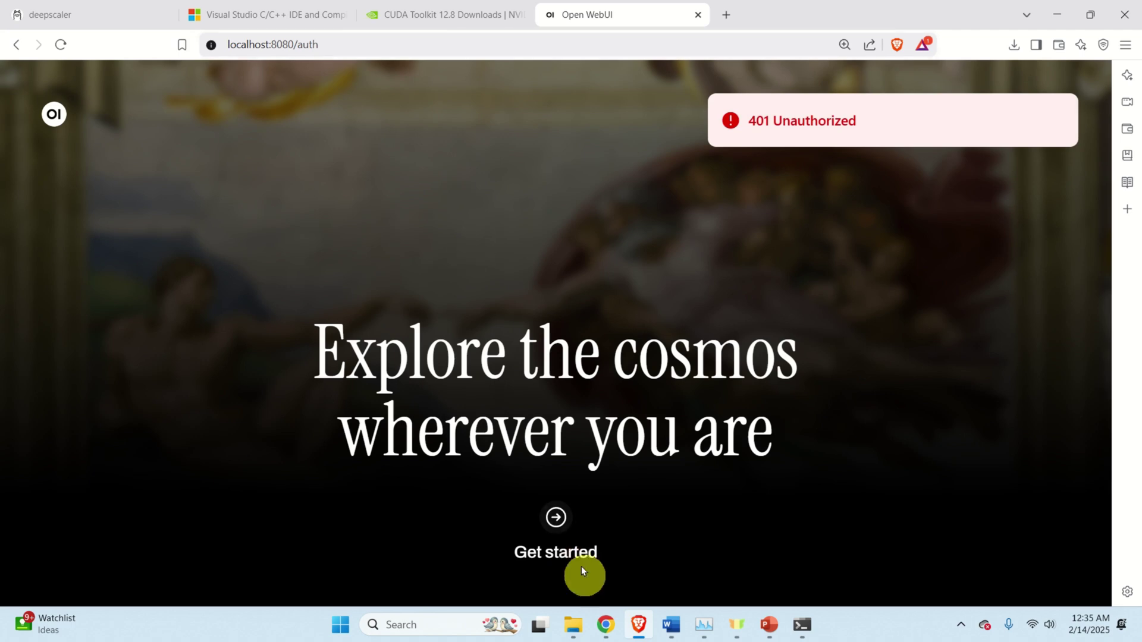
Create the admin account with the user's name, the suggested email and a password
left_click(556, 518)
left_click(481, 281)
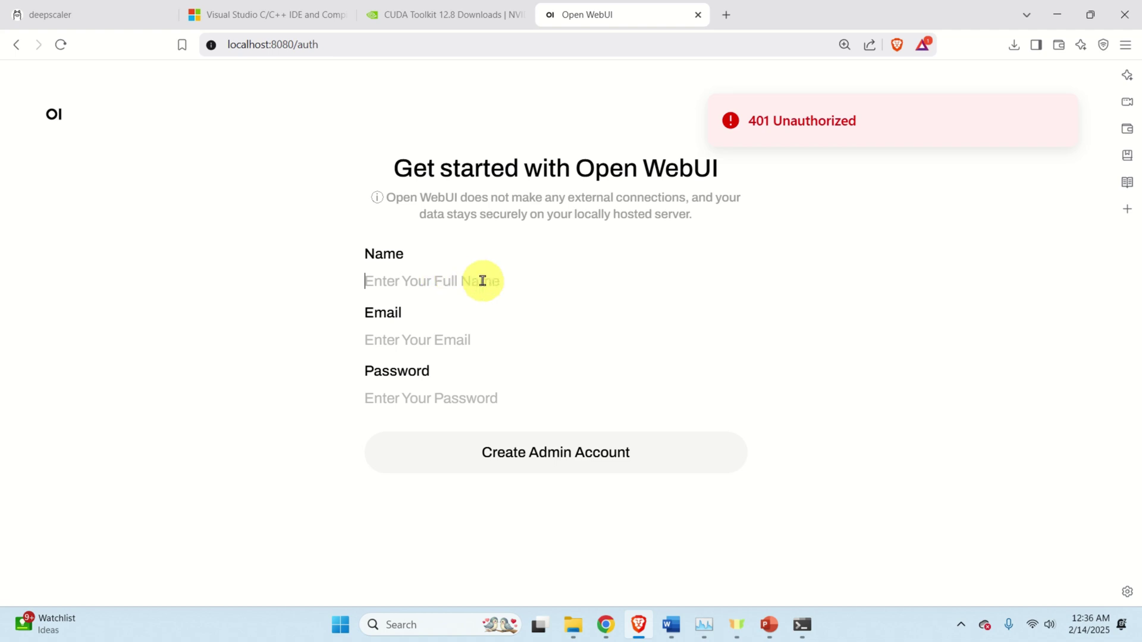
type("Alex")
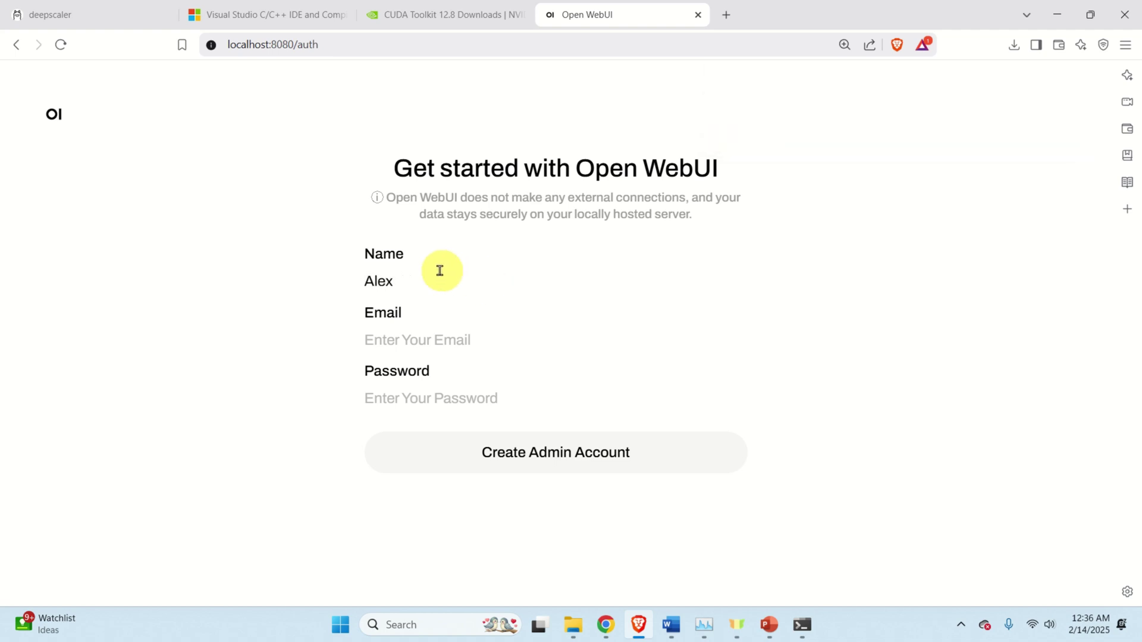
left_click(432, 334)
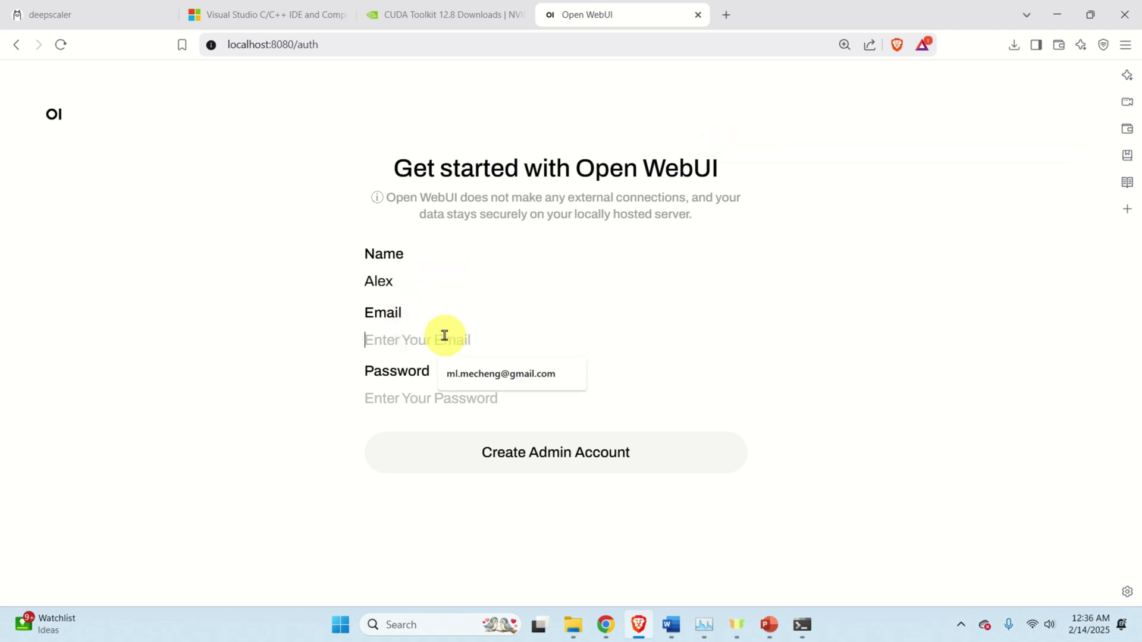
left_click(474, 373)
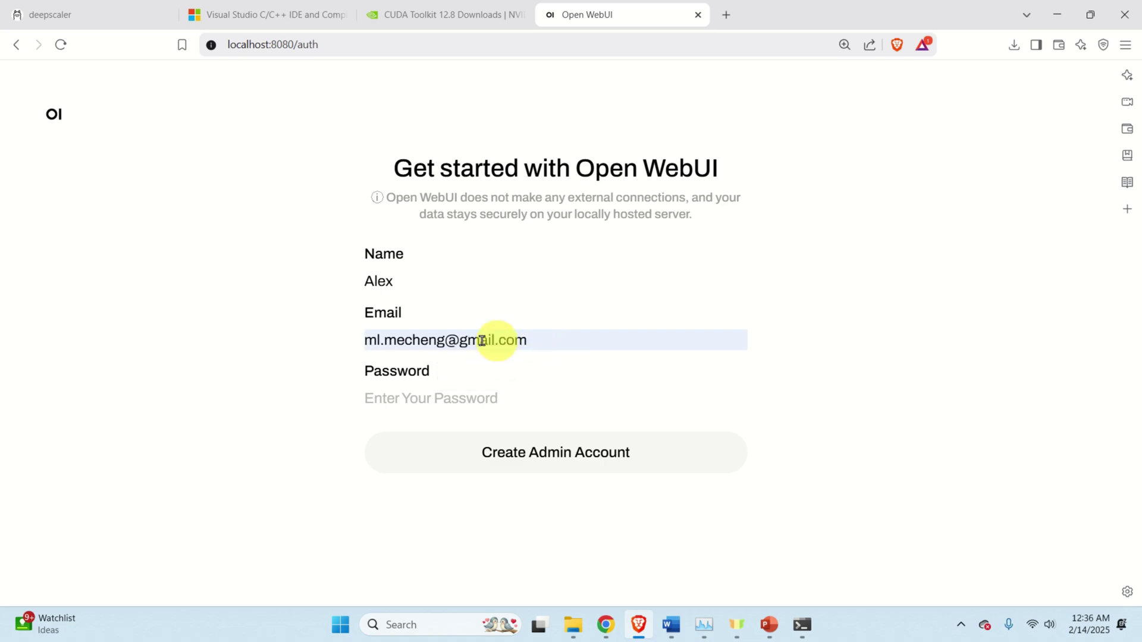
left_click(397, 395)
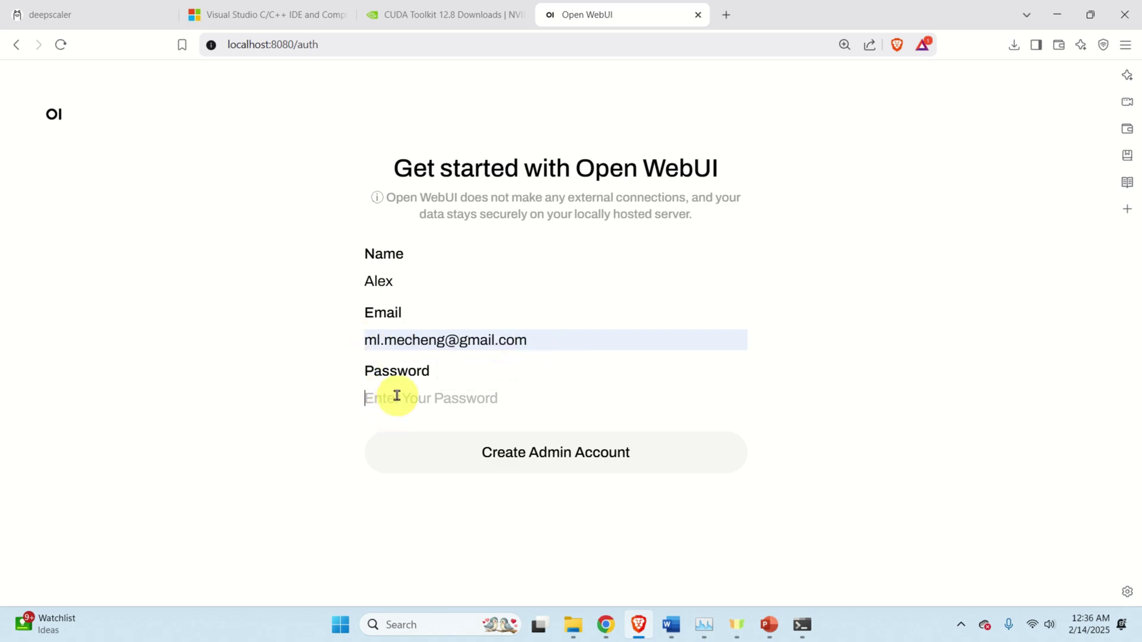
type("••••••••••")
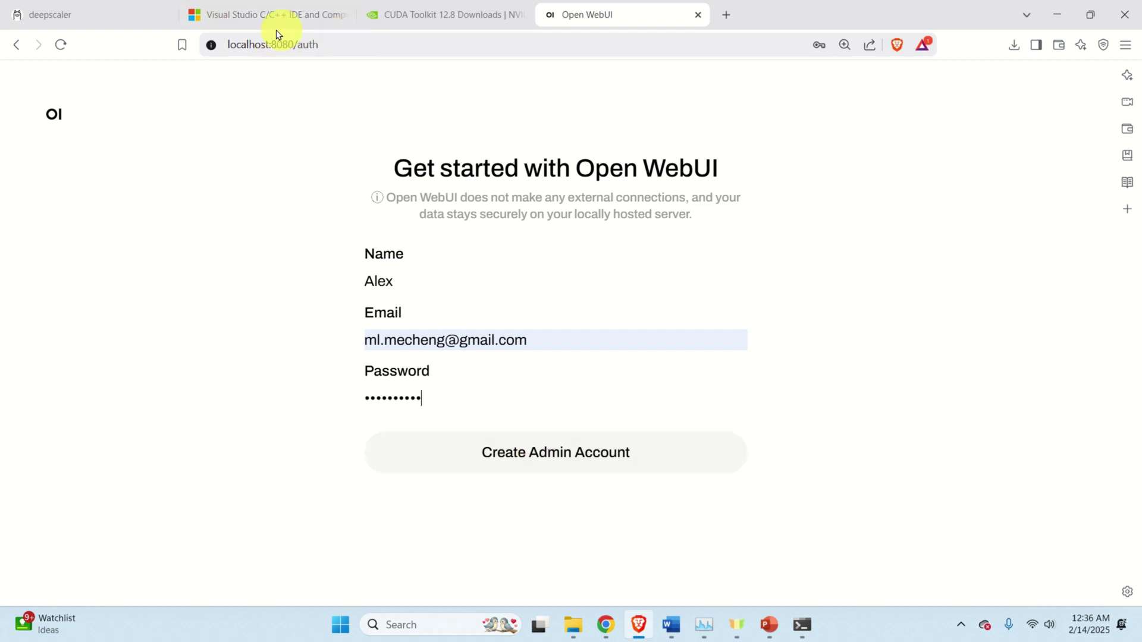
left_click(527, 435)
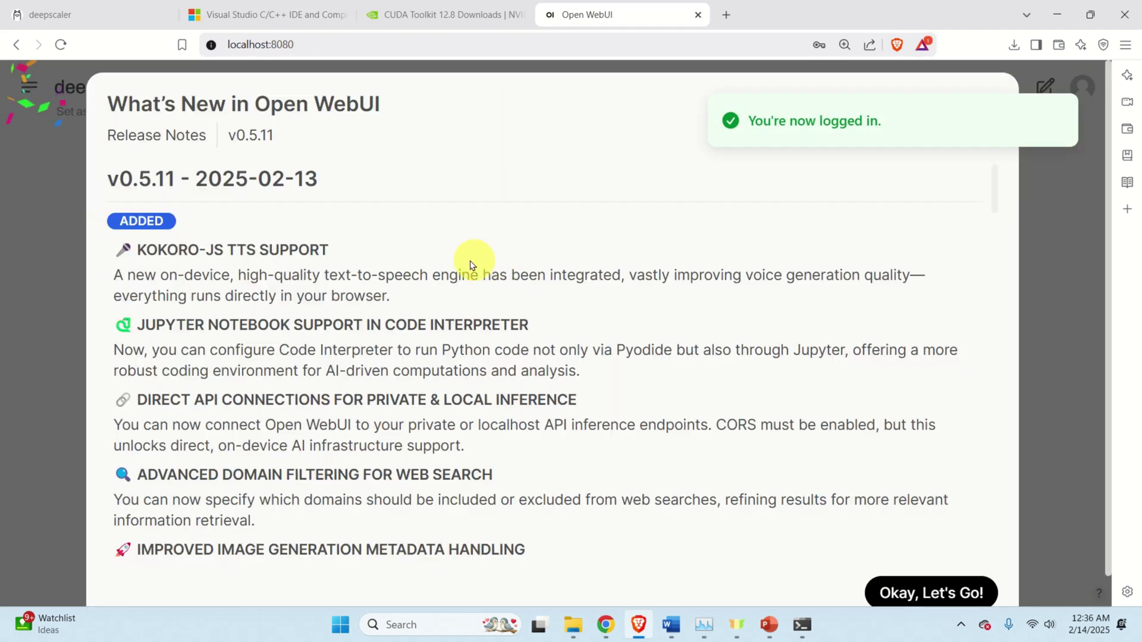
Dismiss the release notes and keep deepscaler:1.5b as the chat model
left_click(1052, 225)
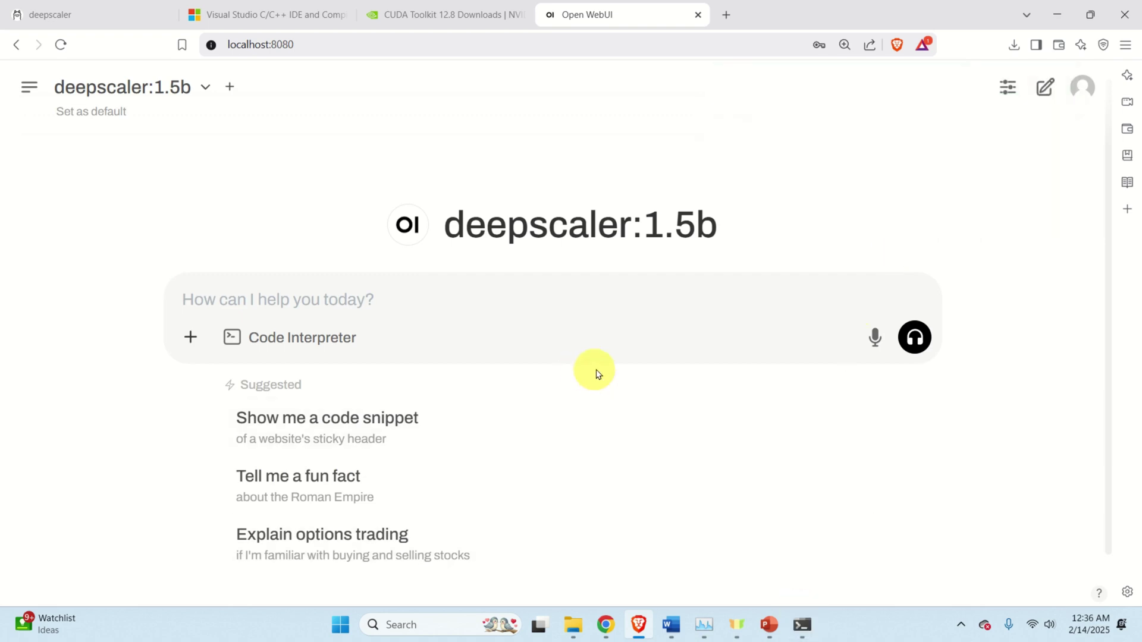
key("ctrl+minus")
key("ctrl+minus")
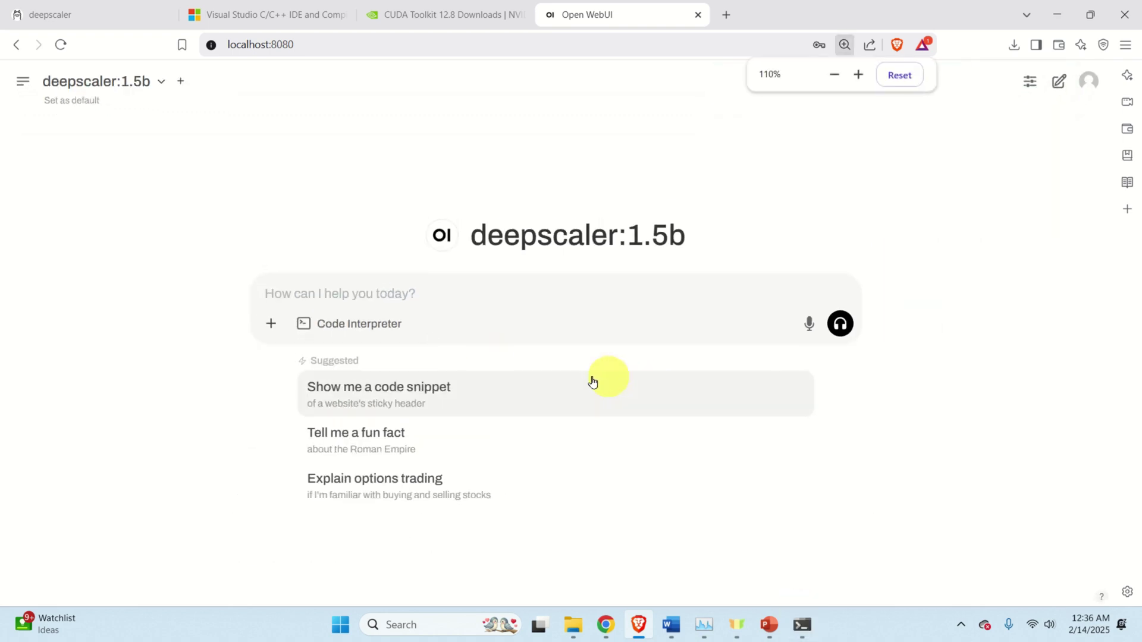
left_click(161, 85)
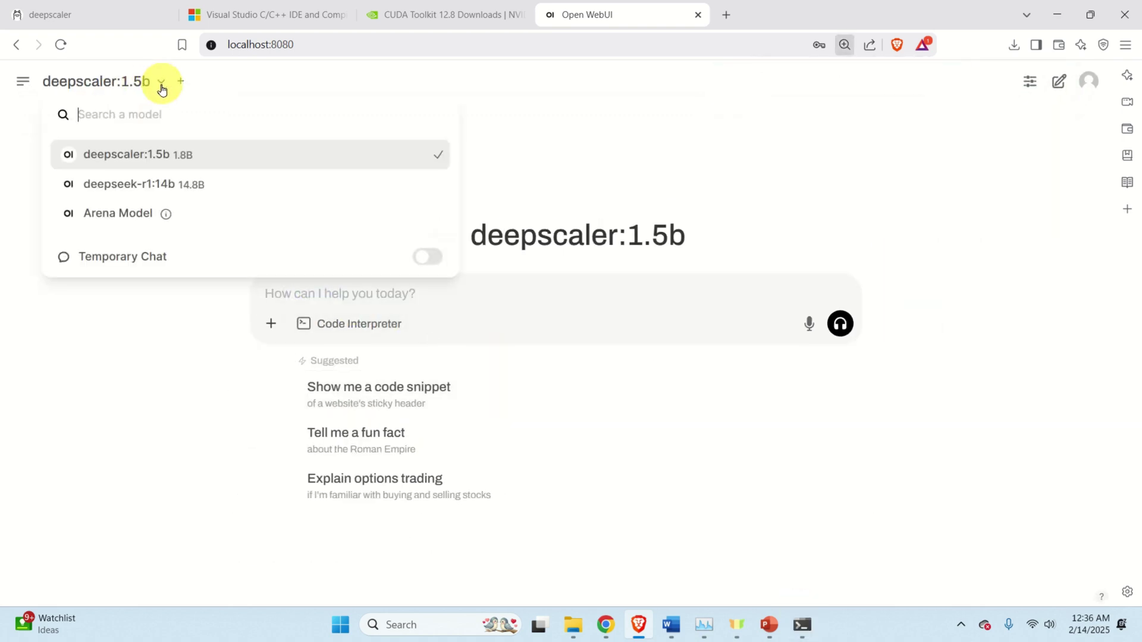
left_click(157, 161)
key("ctrl+plus")
key("ctrl+plus")
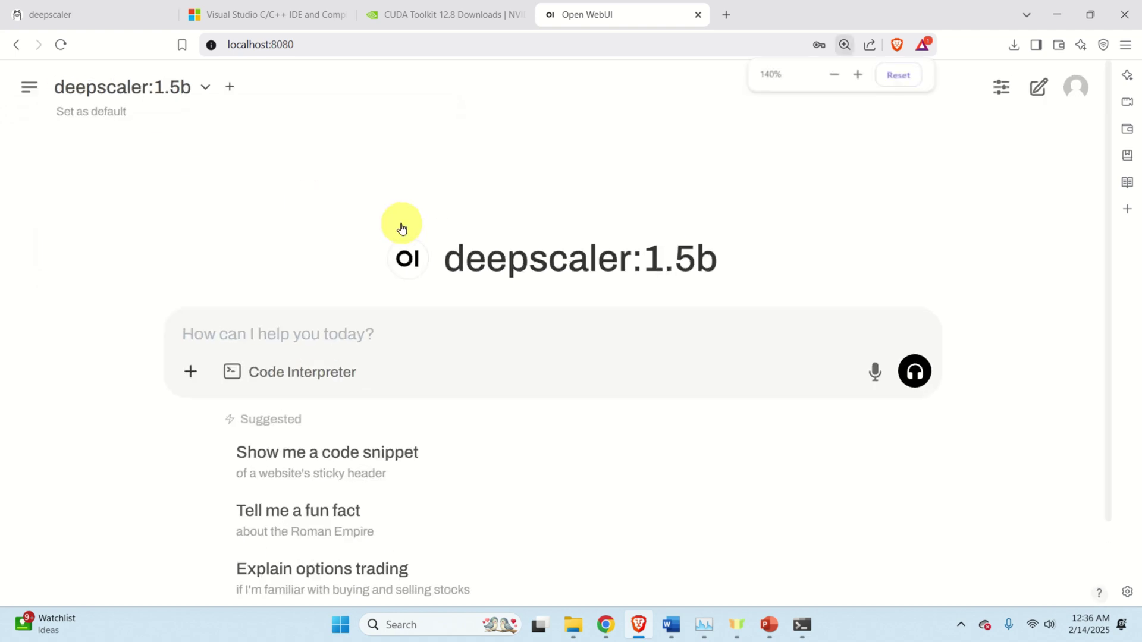
Send the question 'How to solve sin(x)+0.5x=-0.01' to deepscaler:1.5b
left_click(323, 301)
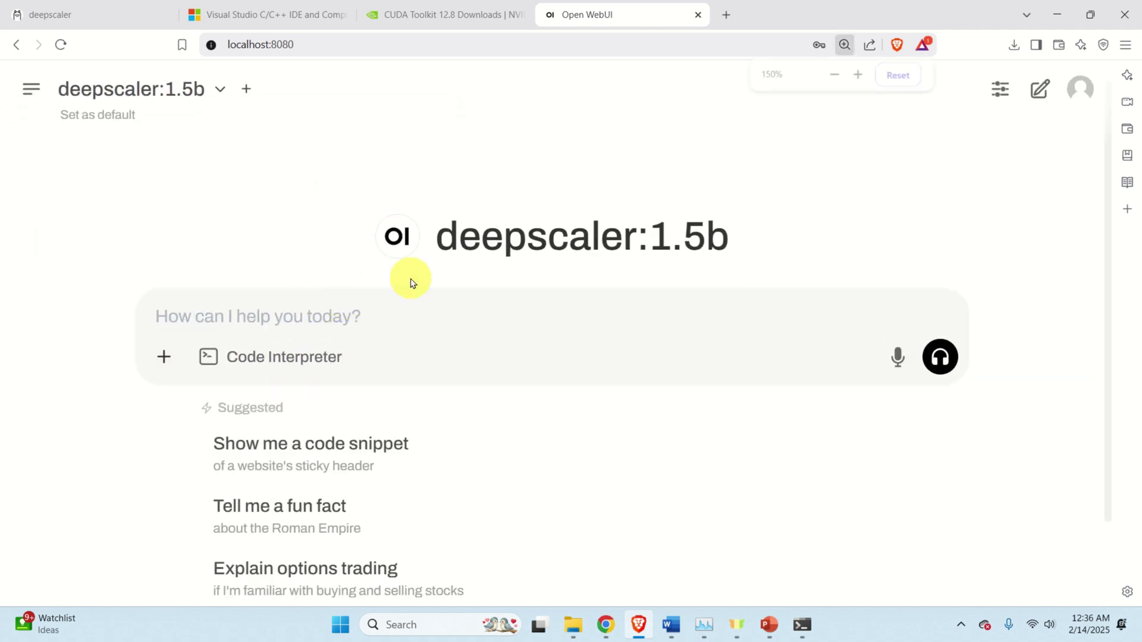
type("How to solve")
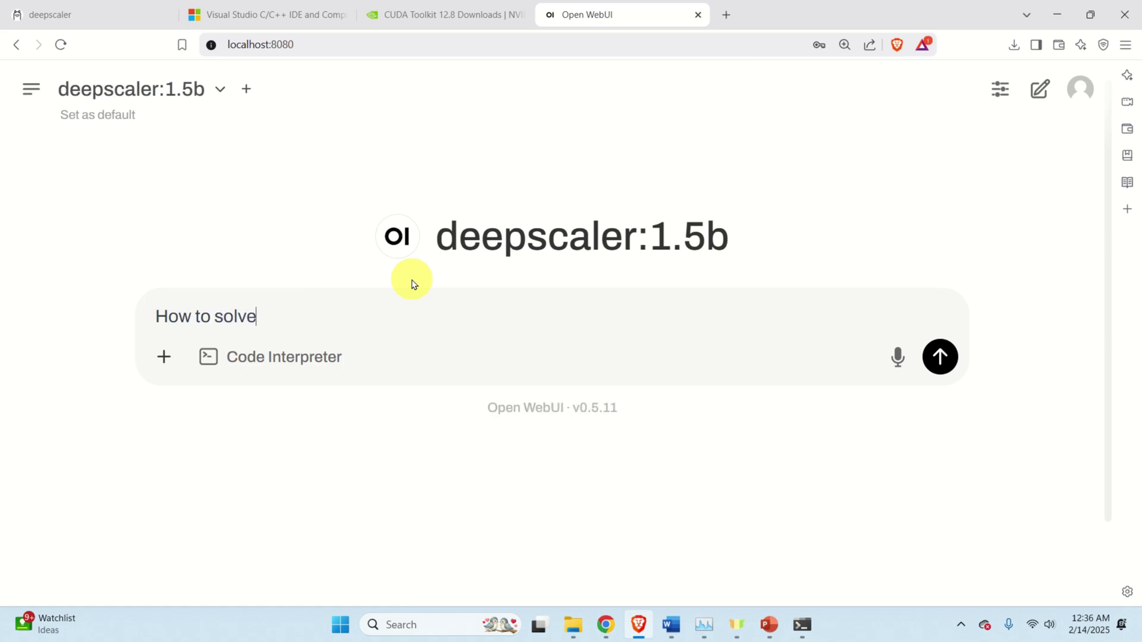
type(" a quadratic")
key("BackSpace")
key("BackSpace")
key("BackSpace")
key("BackSpace")
key("BackSpace")
key("BackSpace")
key("BackSpace")
key("BackSpace")
key("BackSpace")
key("BackSpace")
key("BackSpace")
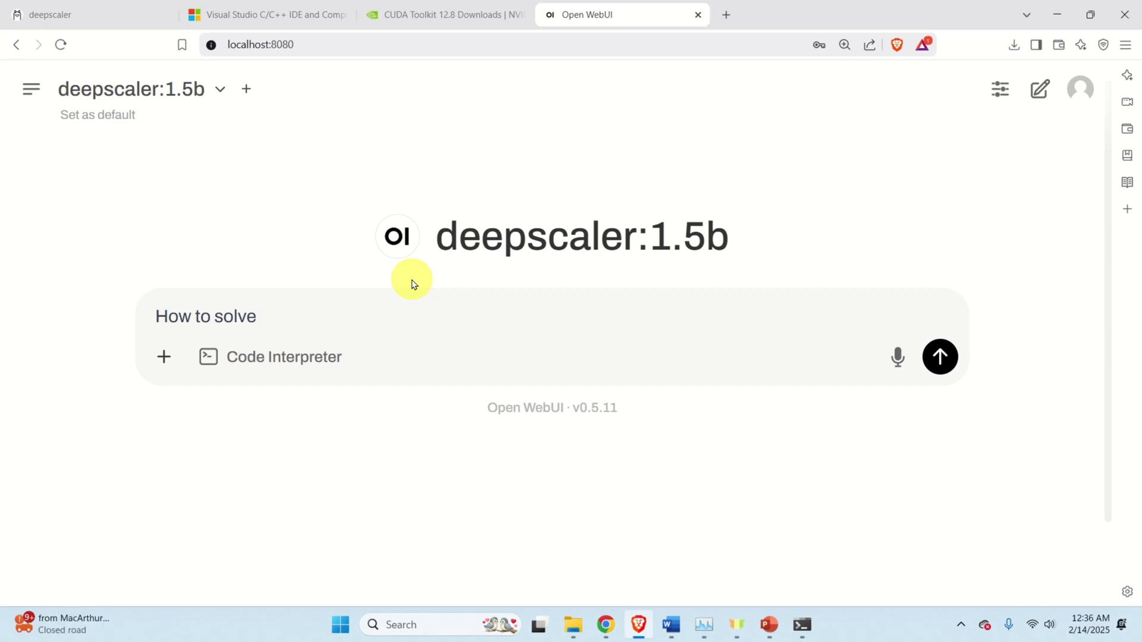
type("sin()")
key("Left")
type("2")
key("BackSpace")
type("x")
key("Right")
type("+")
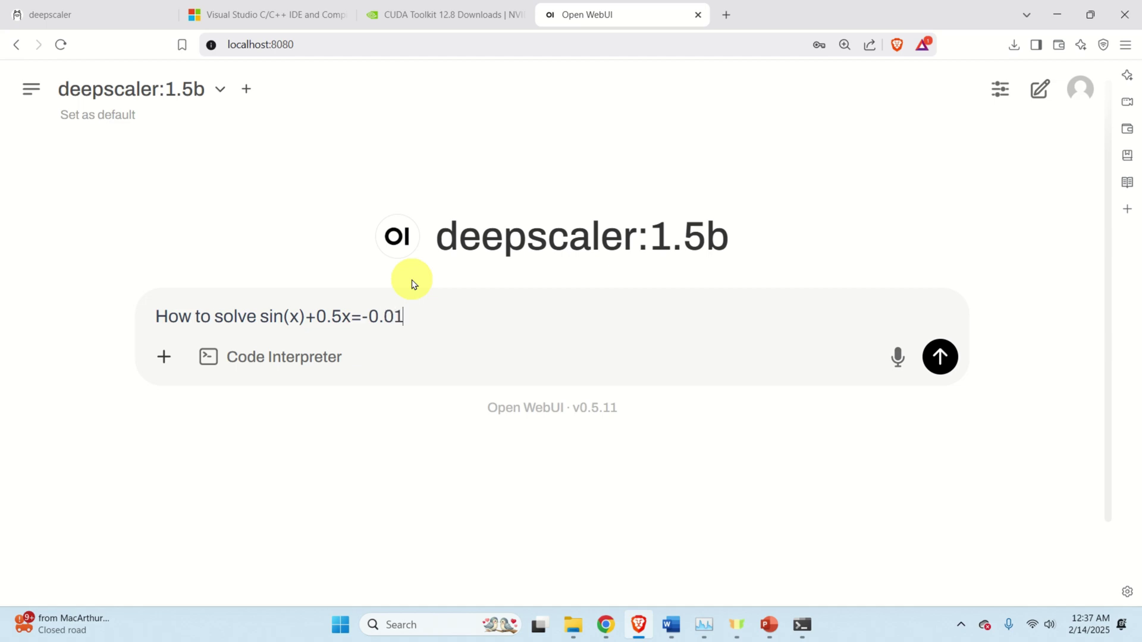
left_click(940, 358)
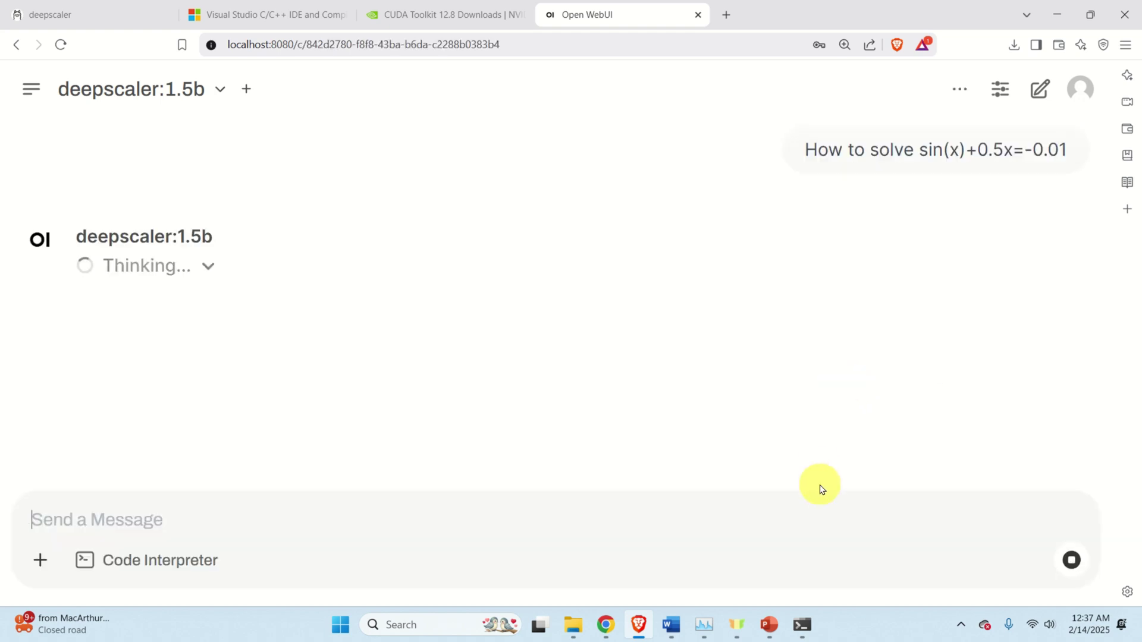
Check the RTX 3090 GPU 0 load on Task Manager's Performance tab
left_click(711, 626)
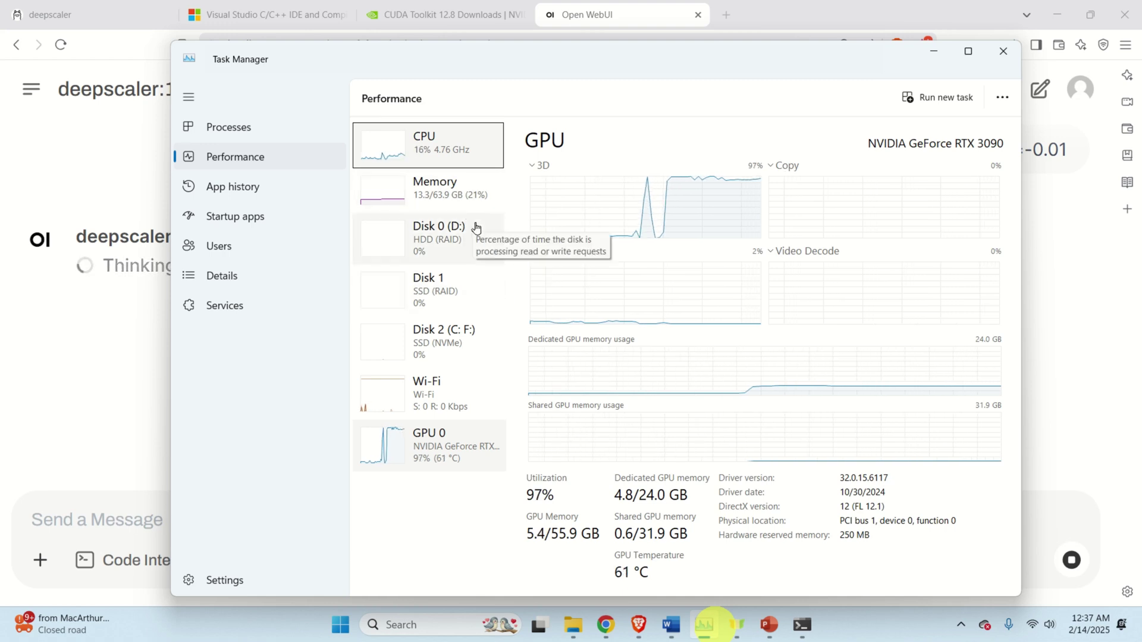
left_click(451, 453)
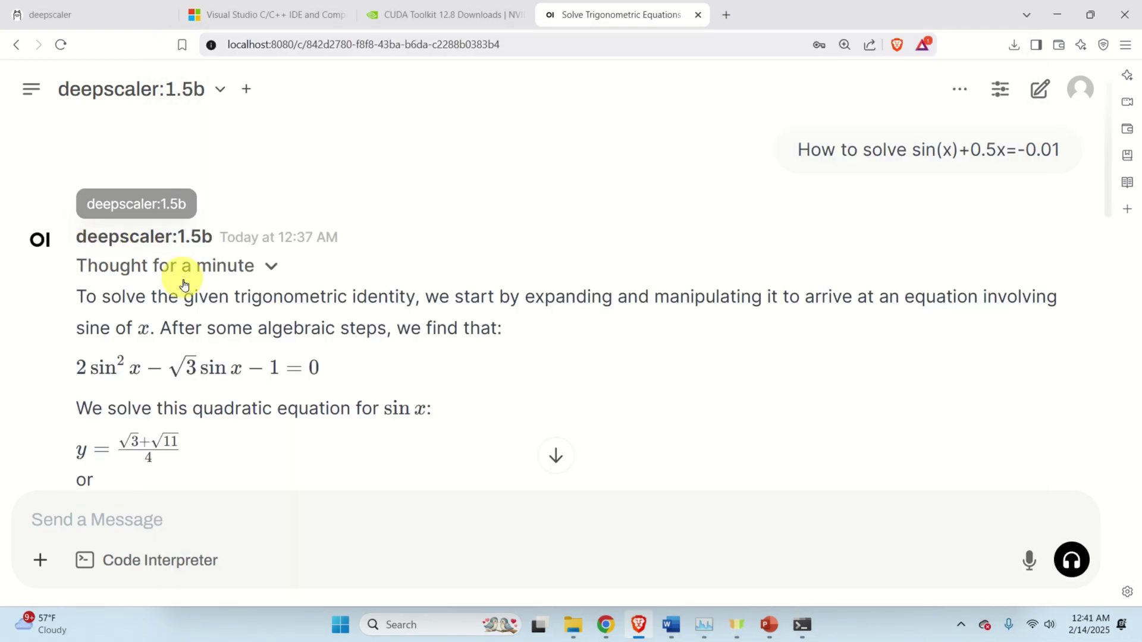
scroll(224, 301, "down", 1)
scroll(225, 300, "down", 10)
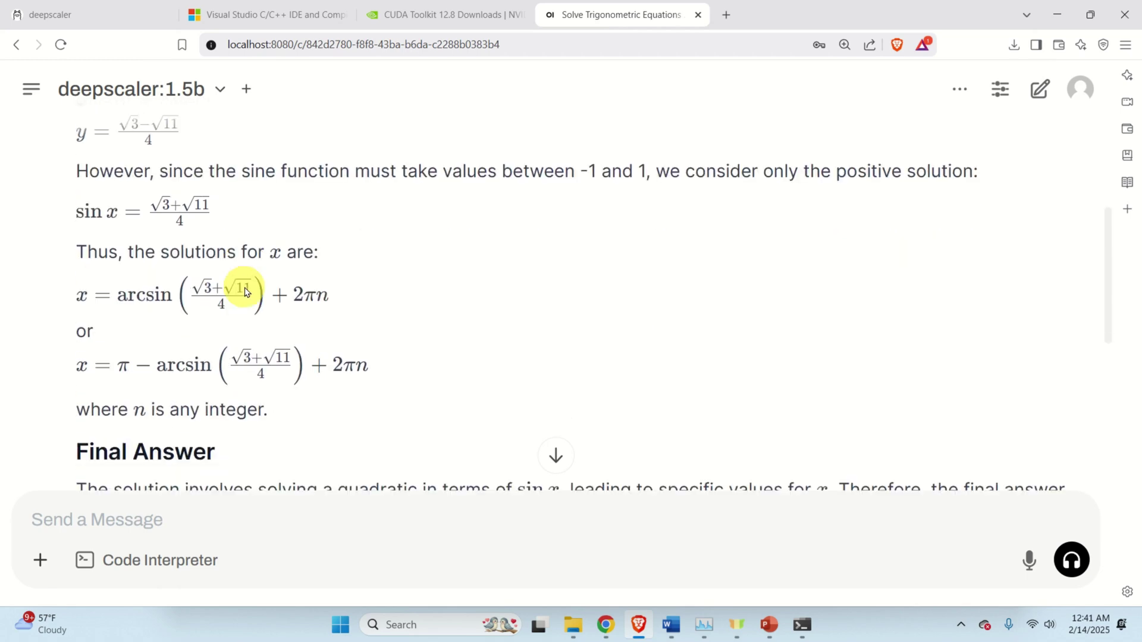
scroll(245, 287, "down", 4)
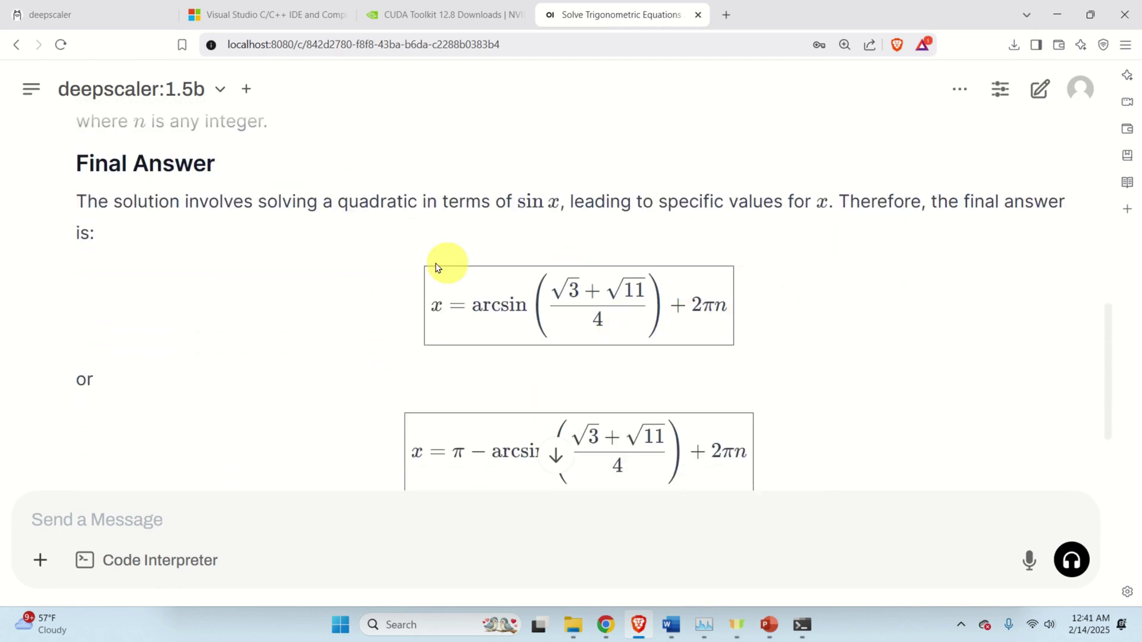
scroll(426, 409, "down", 6)
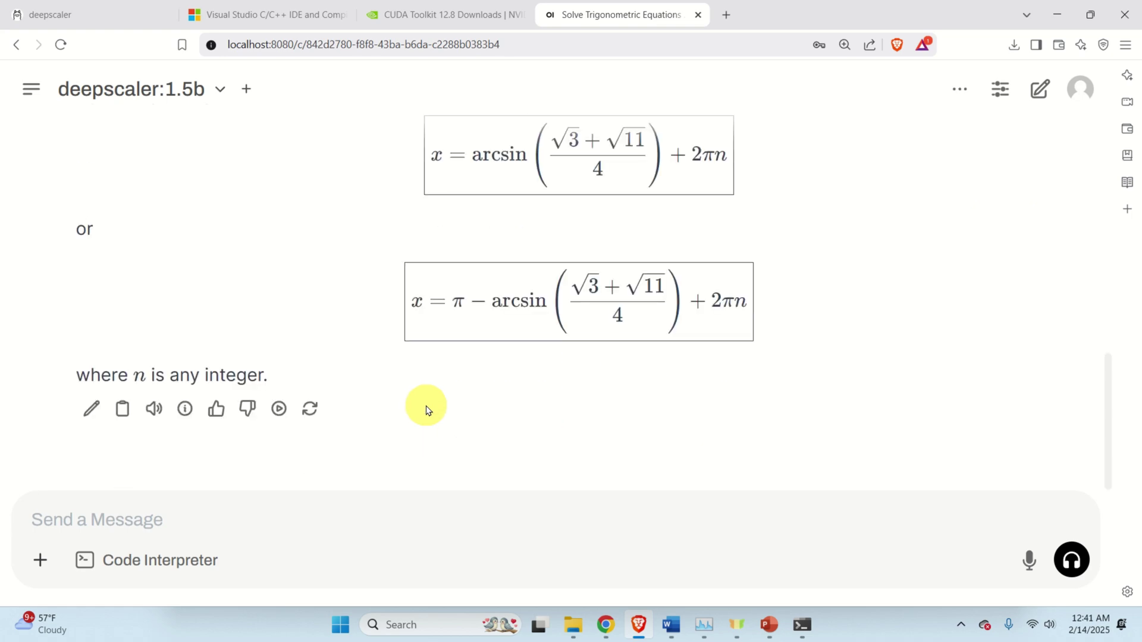
scroll(426, 410, "up", 15)
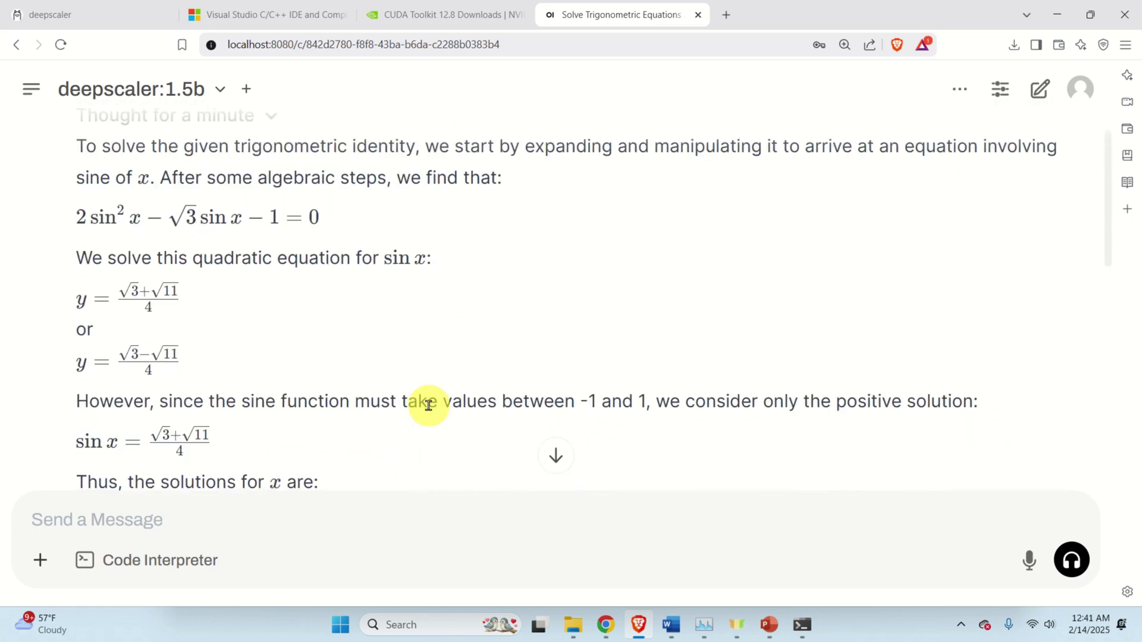
scroll(428, 406, "up", 3)
scroll(436, 355, "down", 1)
scroll(435, 355, "up", 1)
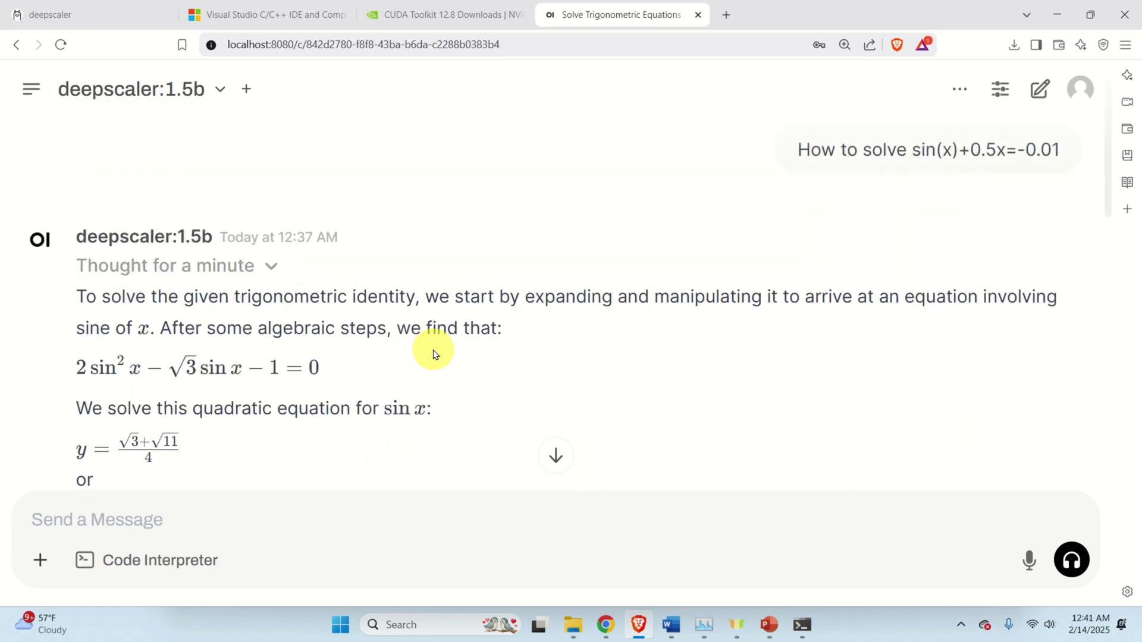
key("ctrl+minus")
key("ctrl+minus")
key("ctrl+minus")
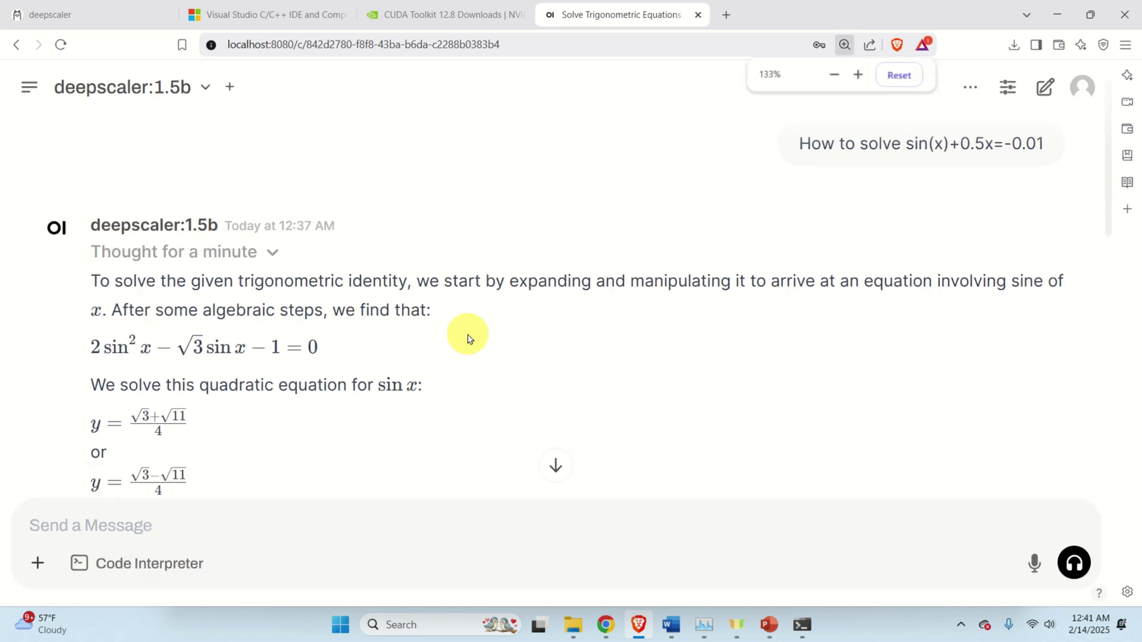